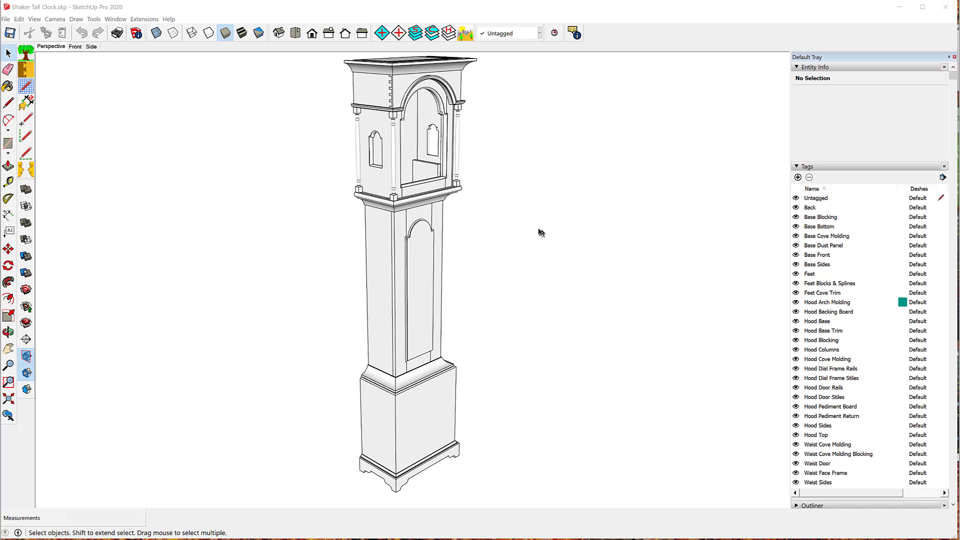
# Inspect the tag, instance and definition names of the waist door, left waist side, left front hood column, foot spline and front foot.
pyautogui.click(419, 278)
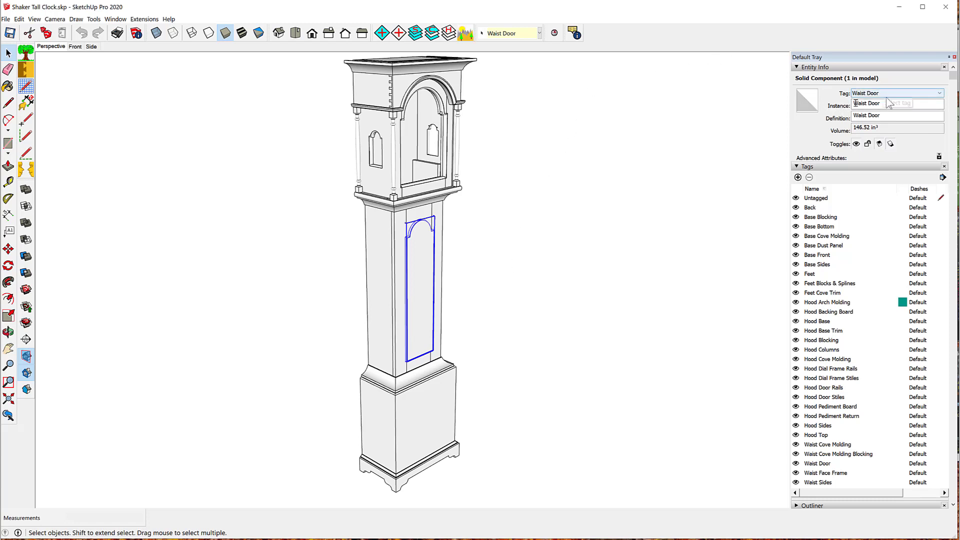
pyautogui.click(379, 241)
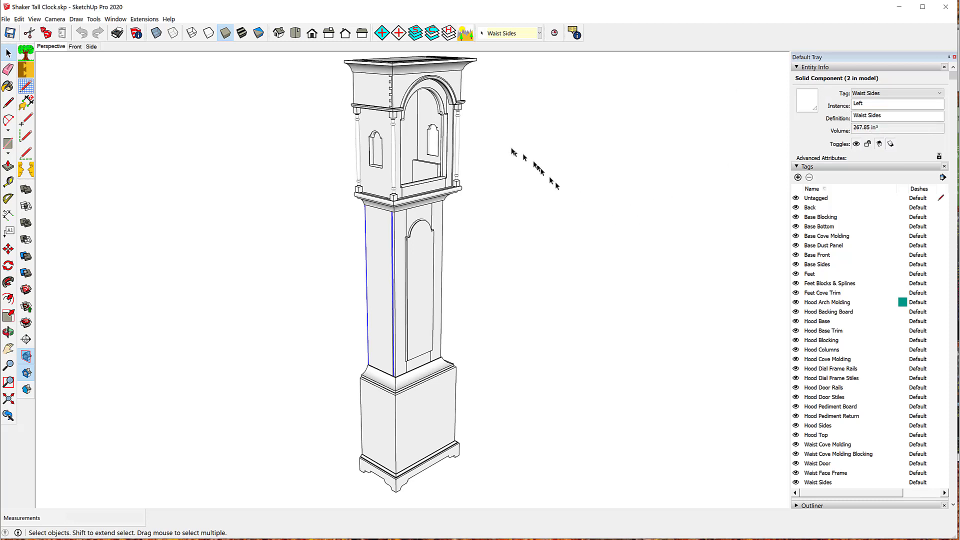
pyautogui.click(393, 161)
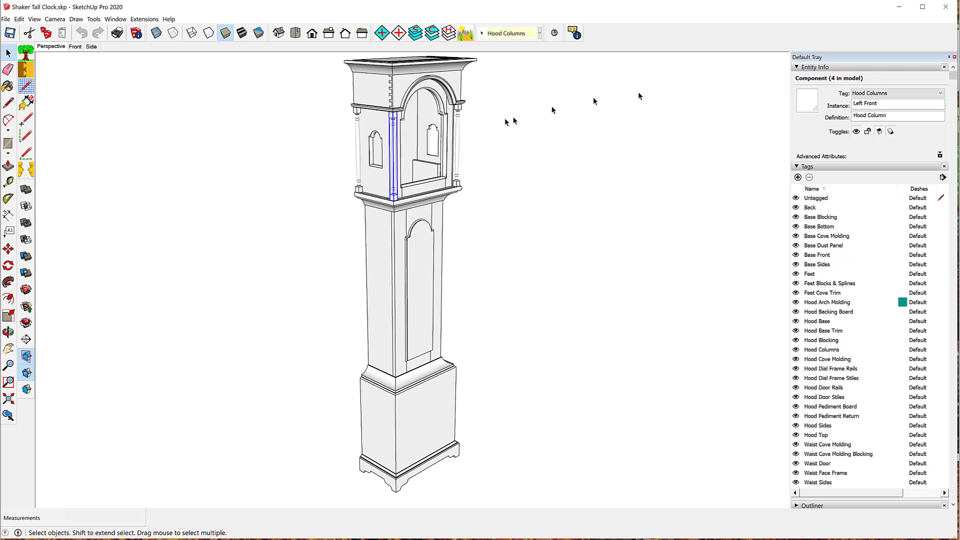
pyautogui.click(556, 312)
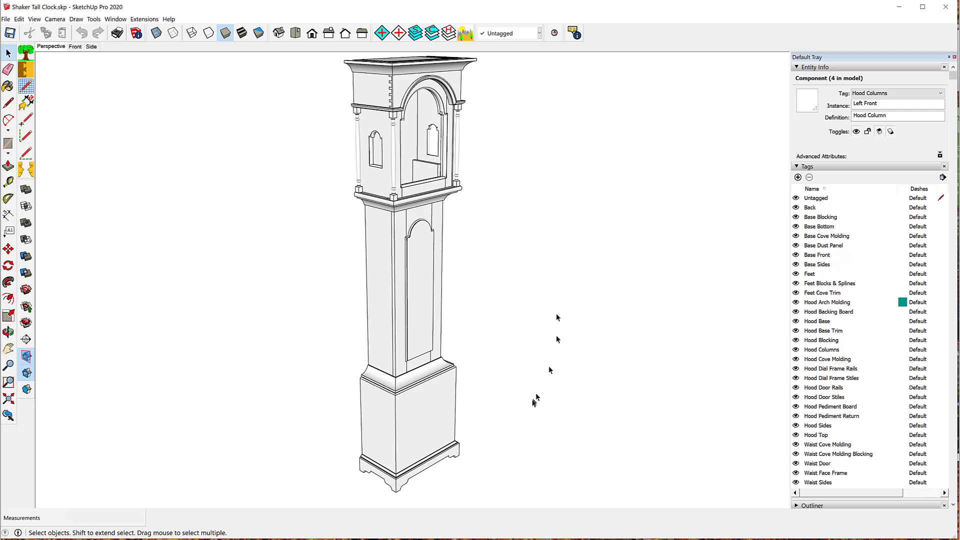
pyautogui.click(455, 454)
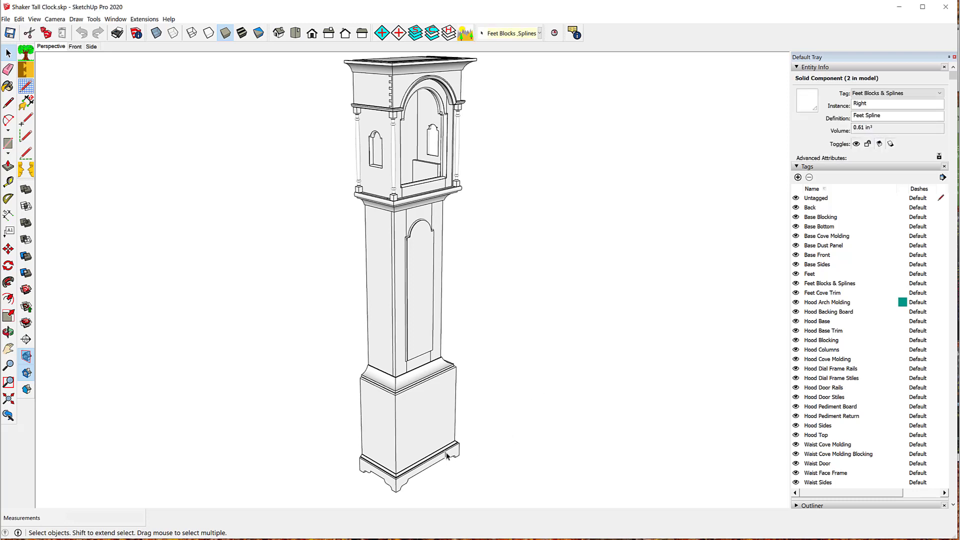
pyautogui.click(448, 457)
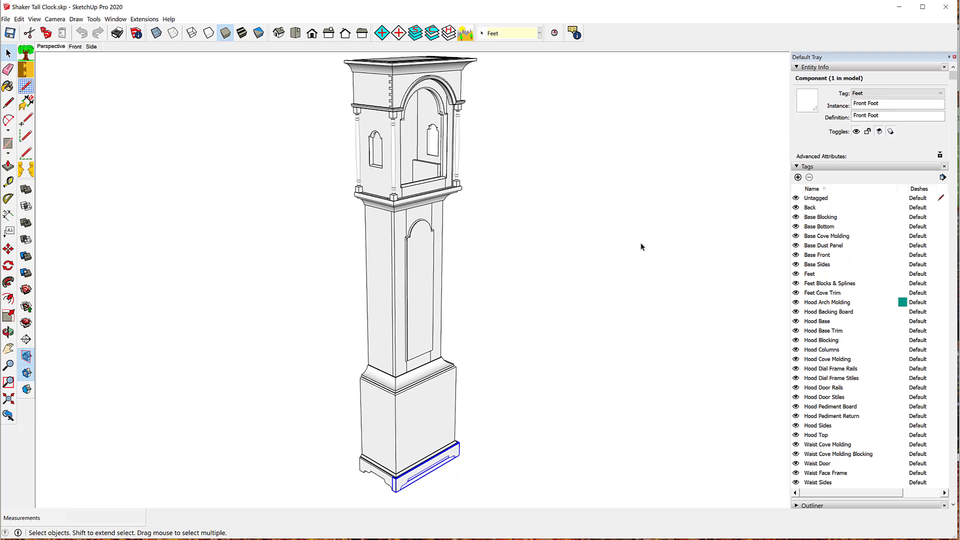
pyautogui.click(637, 258)
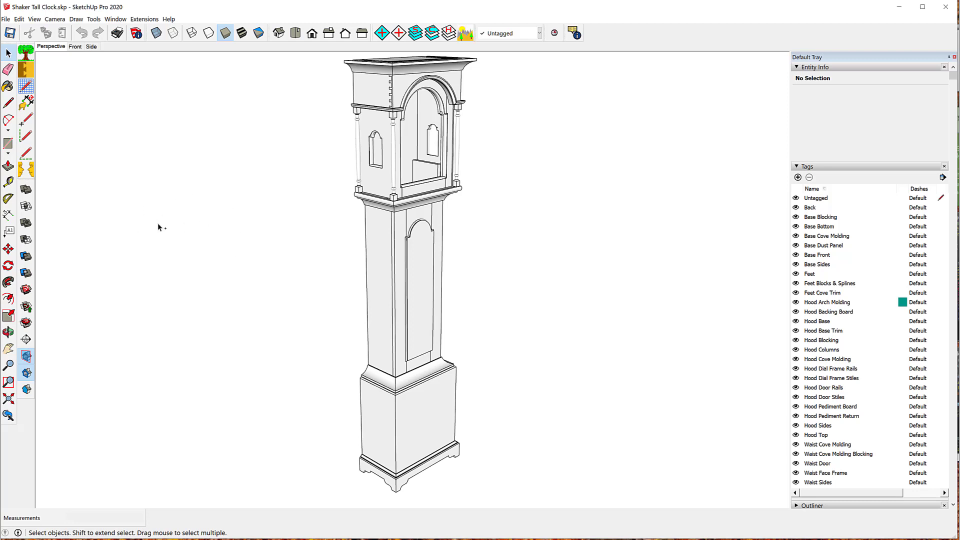
# Assign the Rough Lumber material type and Cherry material name to every component of the clock in Extended Entity Info.
pyautogui.hotkey('ctrl', 'a')
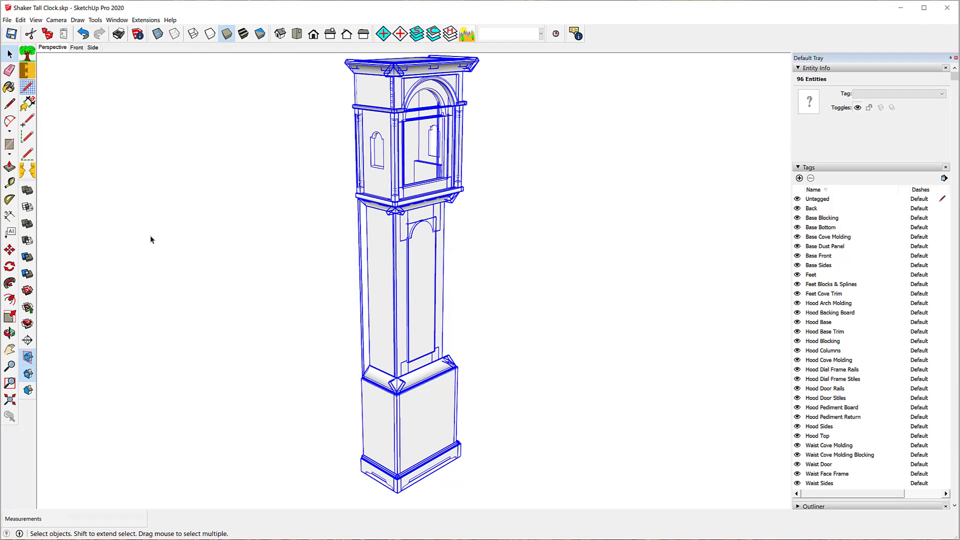
pyautogui.click(117, 20)
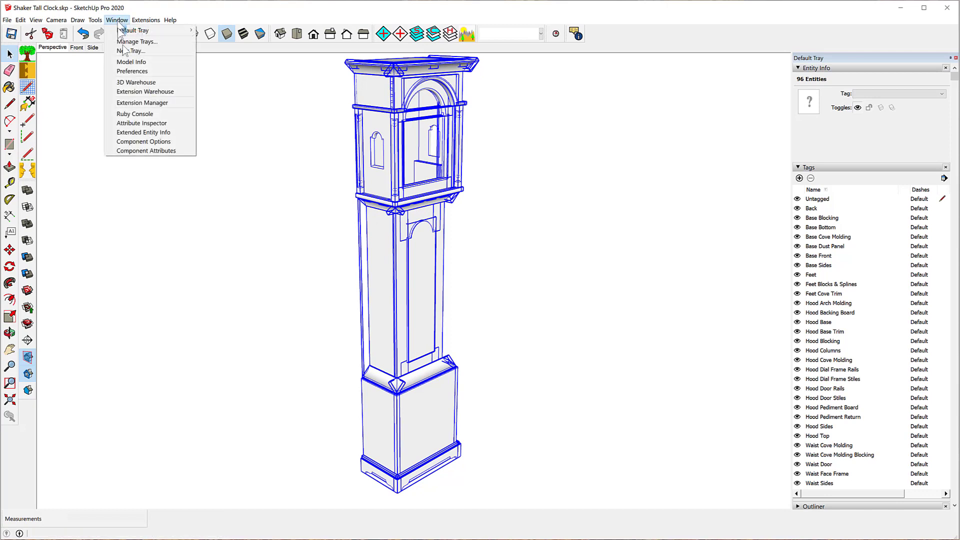
pyautogui.click(138, 132)
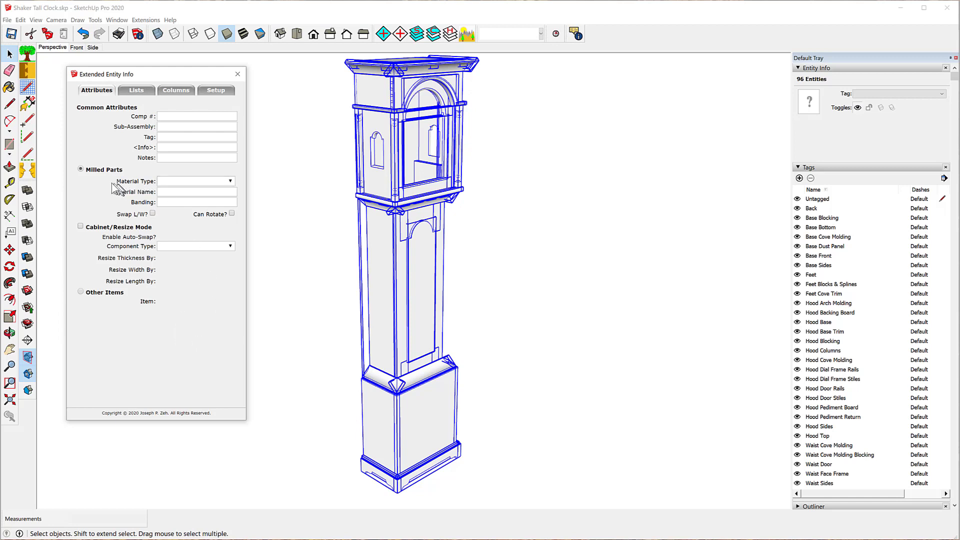
pyautogui.click(231, 181)
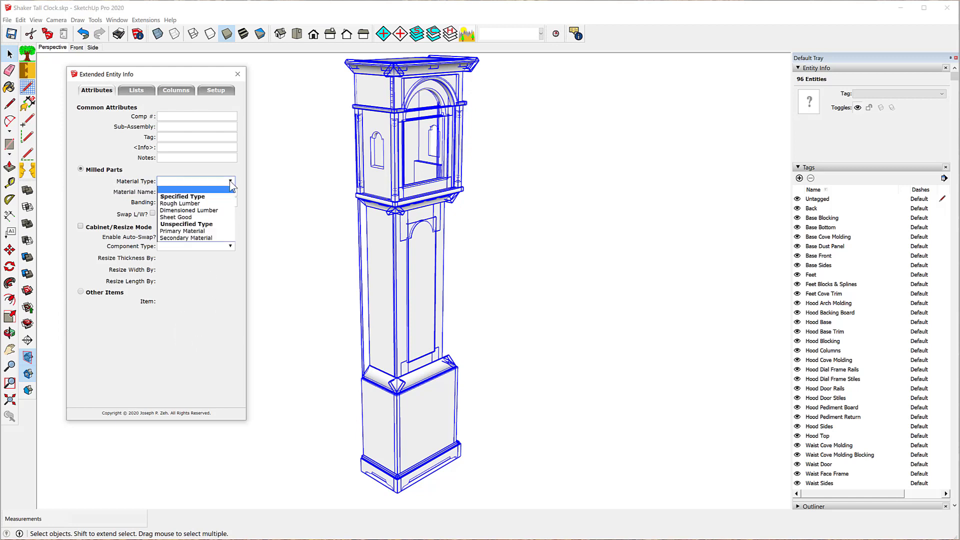
pyautogui.click(180, 204)
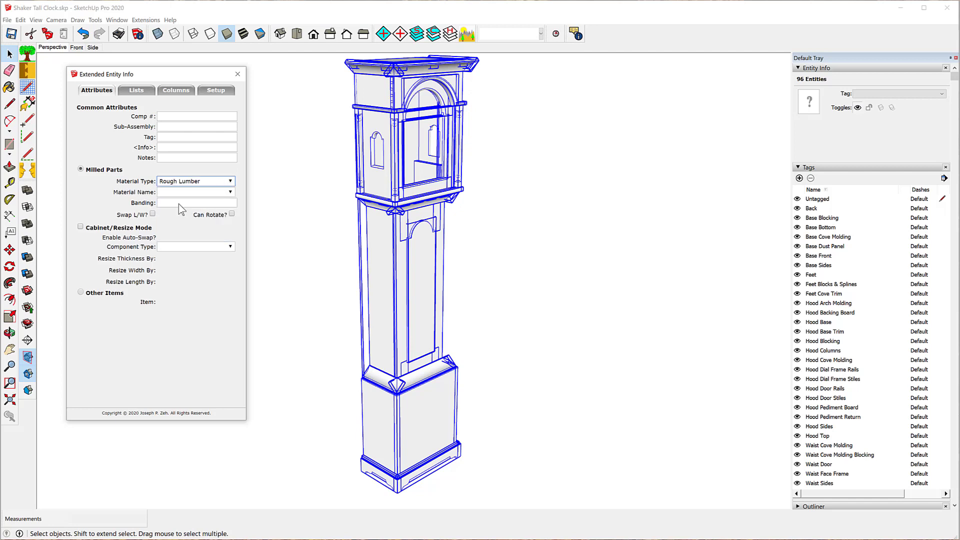
pyautogui.click(230, 192)
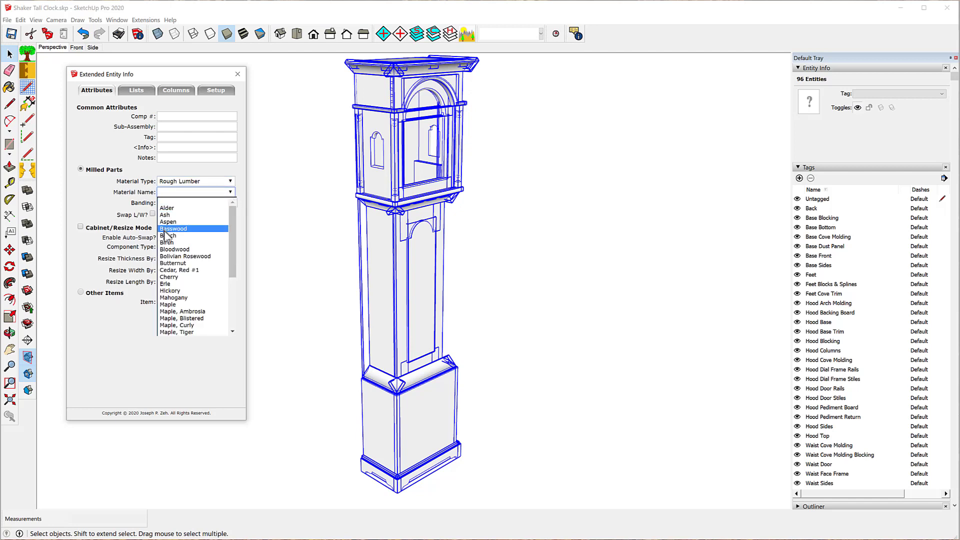
pyautogui.click(175, 276)
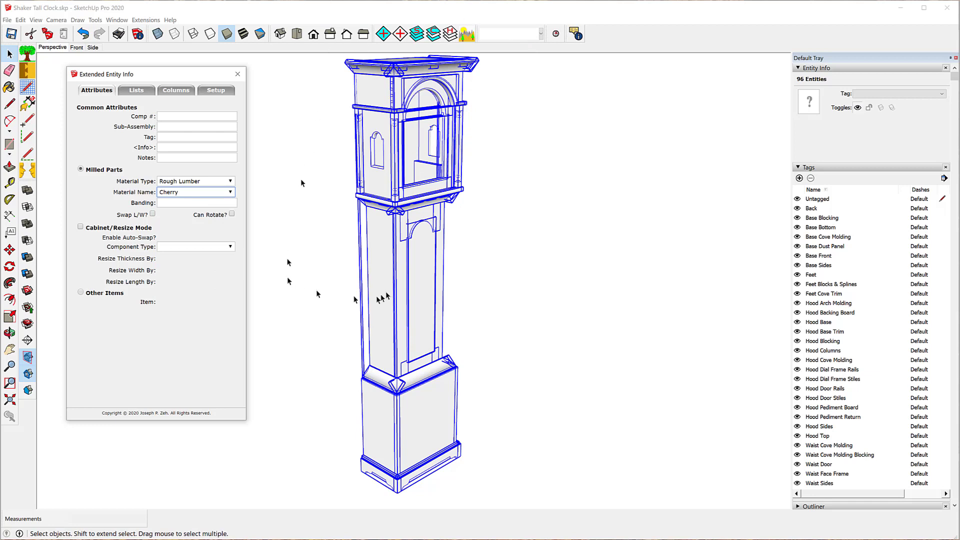
pyautogui.click(579, 213)
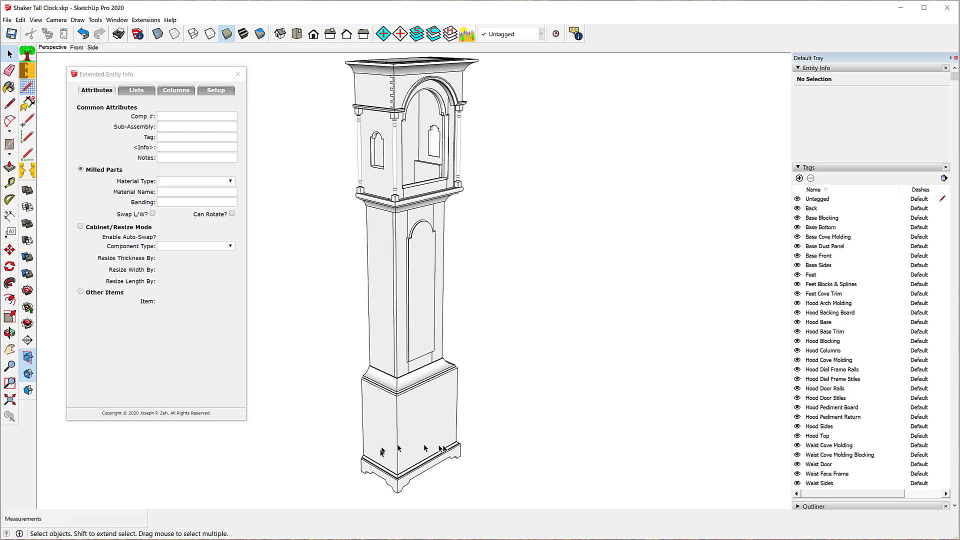
# Check the material attributes of the base front, left hood pediment return, left hood side, left waist side and waist door.
pyautogui.click(431, 423)
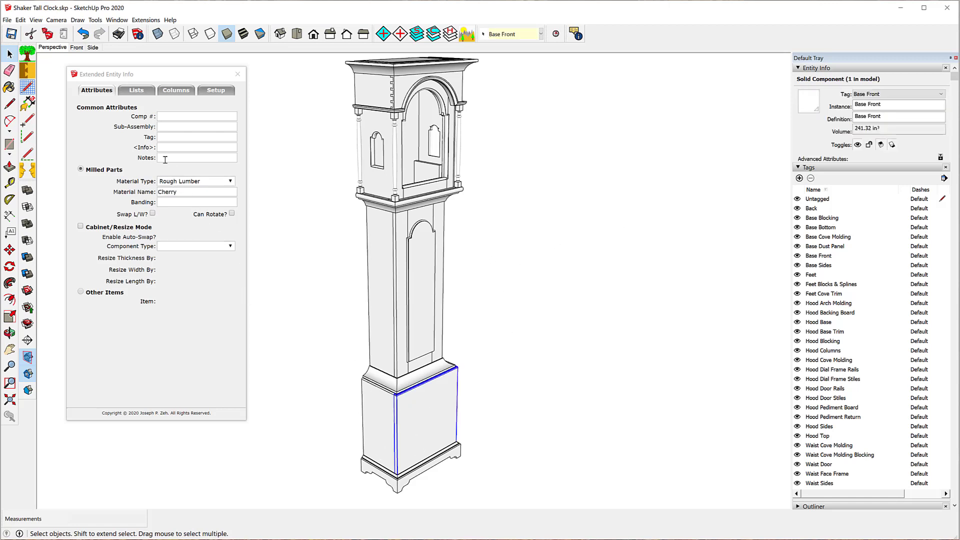
pyautogui.click(365, 100)
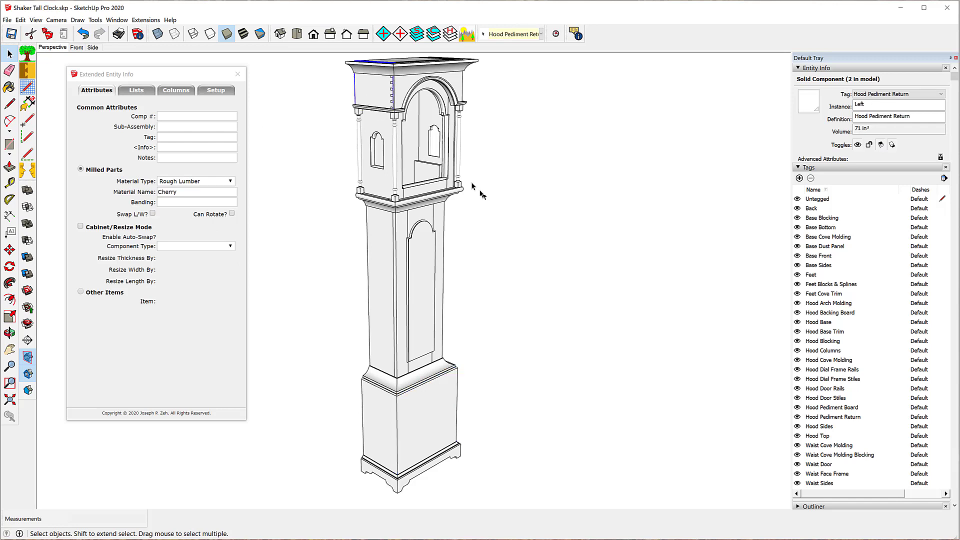
pyautogui.click(384, 185)
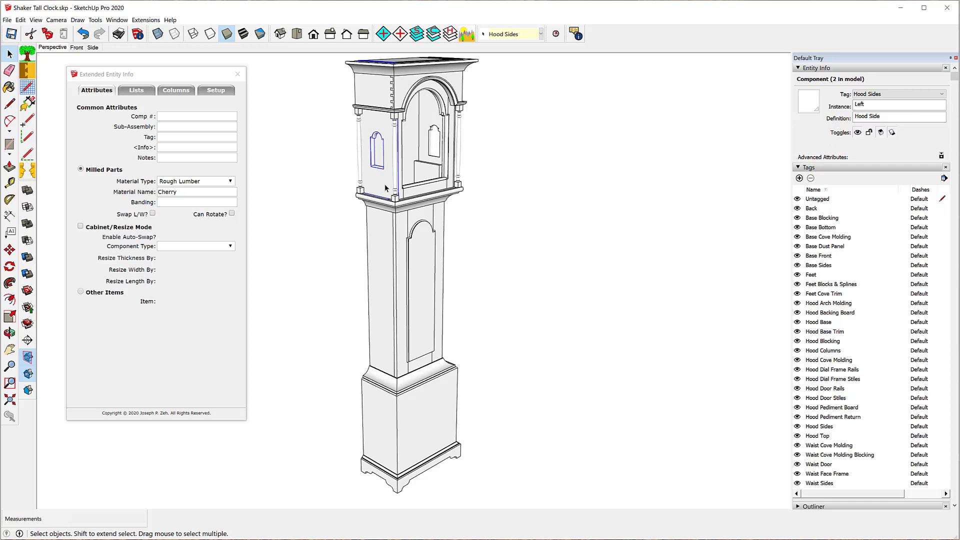
pyautogui.click(385, 261)
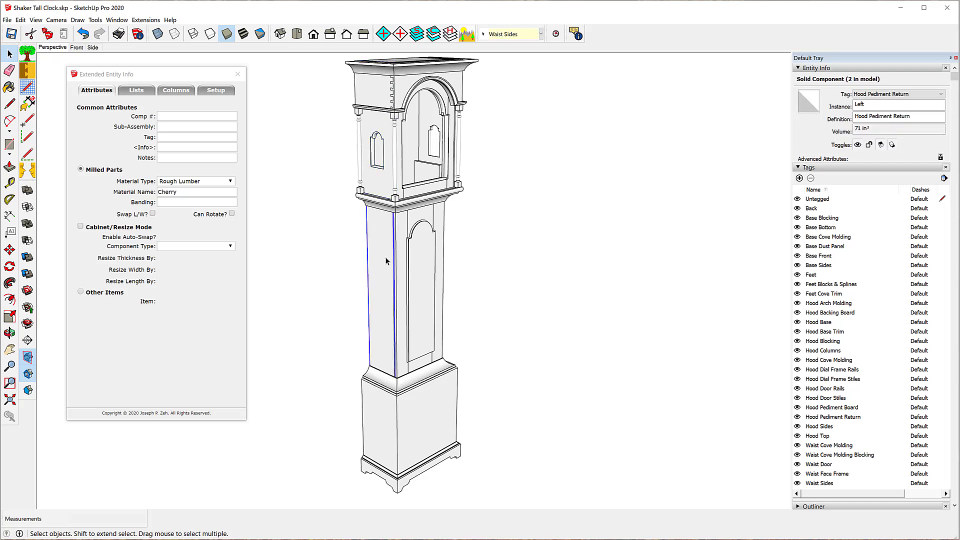
pyautogui.click(425, 261)
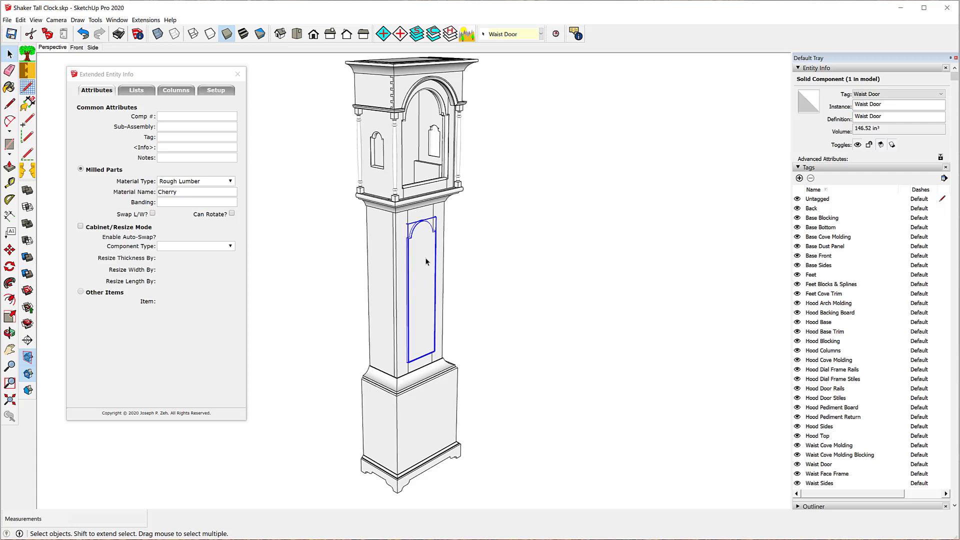
pyautogui.click(521, 199)
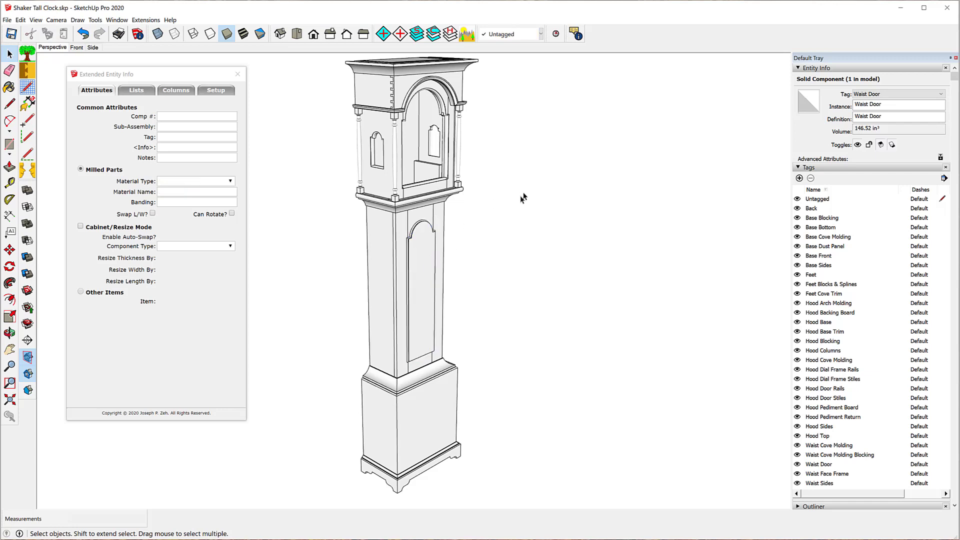
# Check the material attributes of the clock's back board from behind and return to the Perspective scene.
pyautogui.moveTo(314, 194); pyautogui.dragTo(746, 188, button='middle')
pyautogui.click(380, 136)
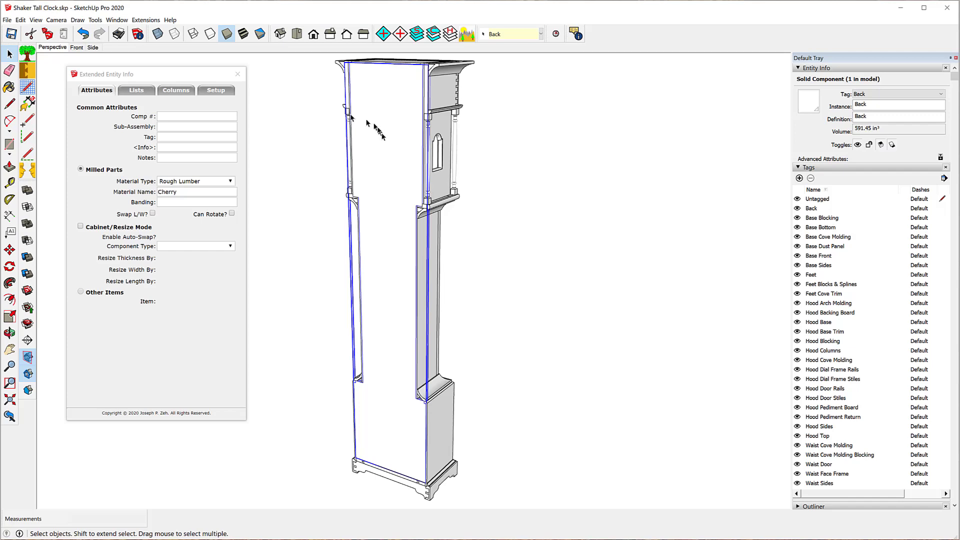
pyautogui.click(50, 49)
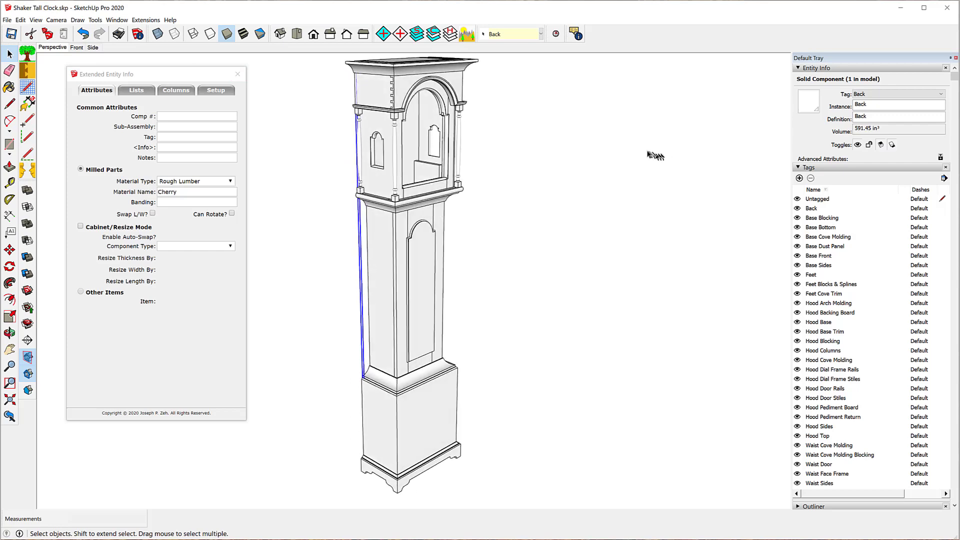
pyautogui.click(646, 154)
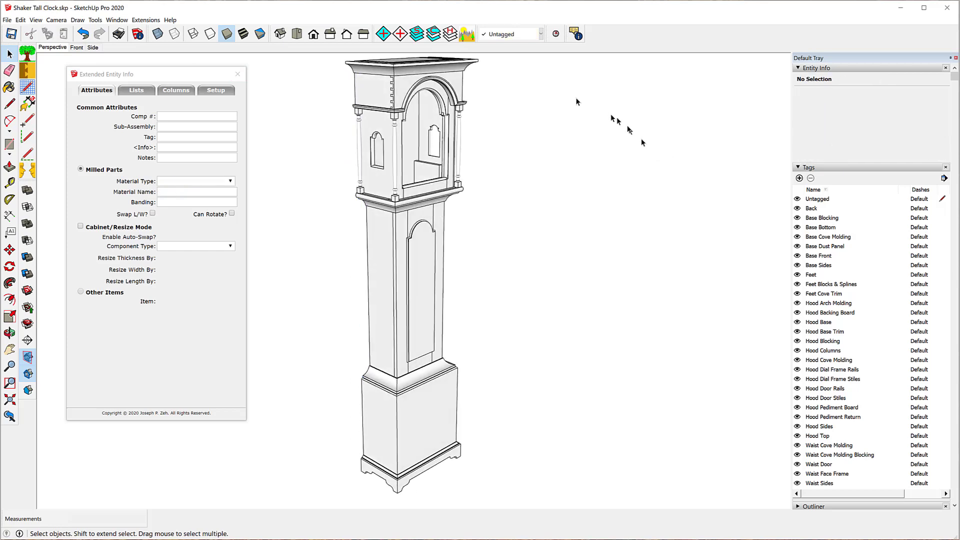
# Hide all tags except Untagged, and show Back, Base Blocking, Base Bottom, Base Dust Panel and Feet Blocks & Splines.
pyautogui.click(450, 35)
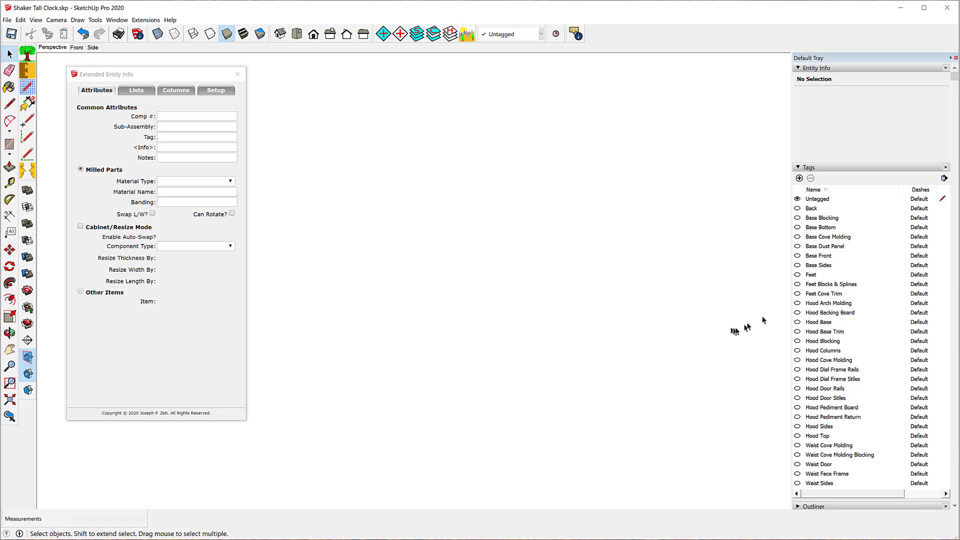
pyautogui.click(797, 207)
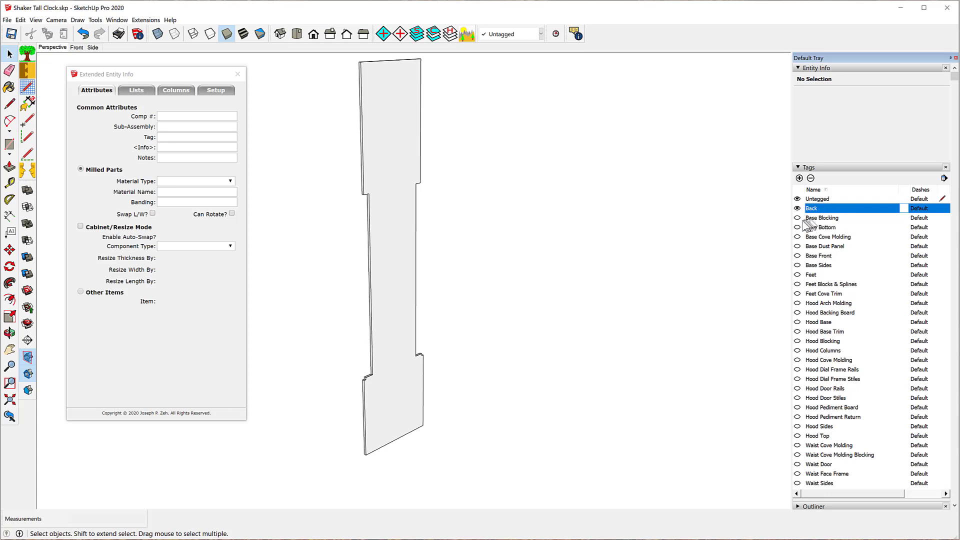
pyautogui.keyDown('shift'); pyautogui.click(799, 220); pyautogui.keyUp('shift')
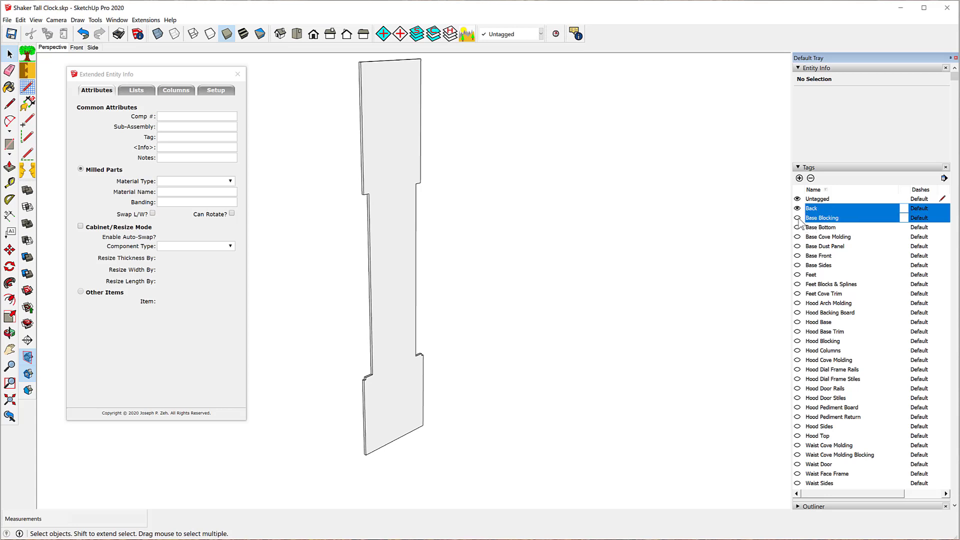
pyautogui.click(798, 219)
pyautogui.click(797, 228)
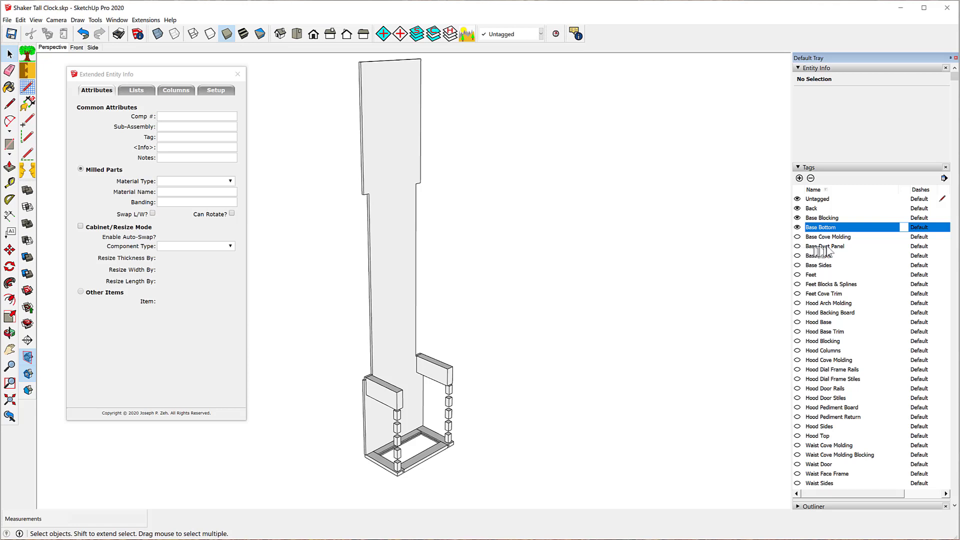
pyautogui.click(797, 247)
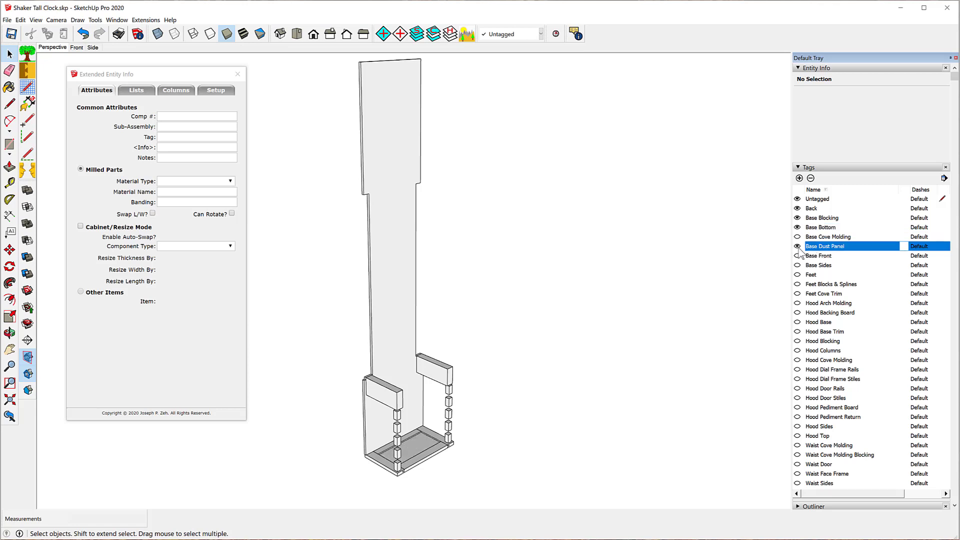
pyautogui.click(797, 284)
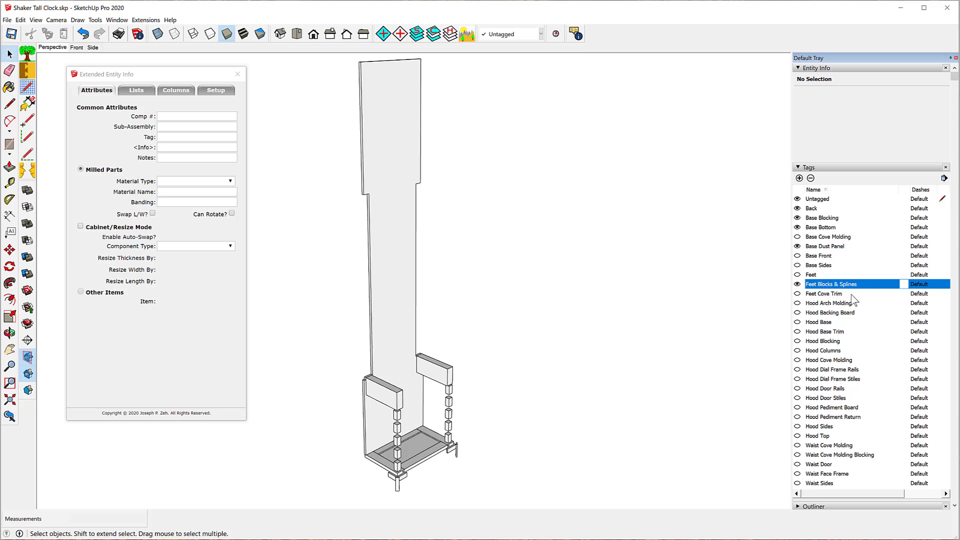
# Preview the Hood Arch Molding and Hood Backing Board tags one at a time, hide both again, and make the Hood Base tag visible.
pyautogui.click(797, 303)
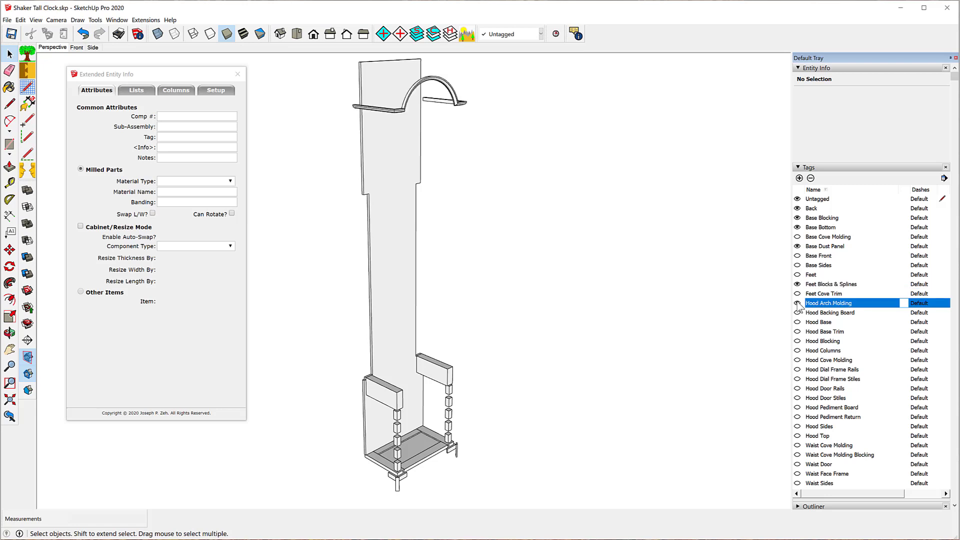
pyautogui.click(798, 303)
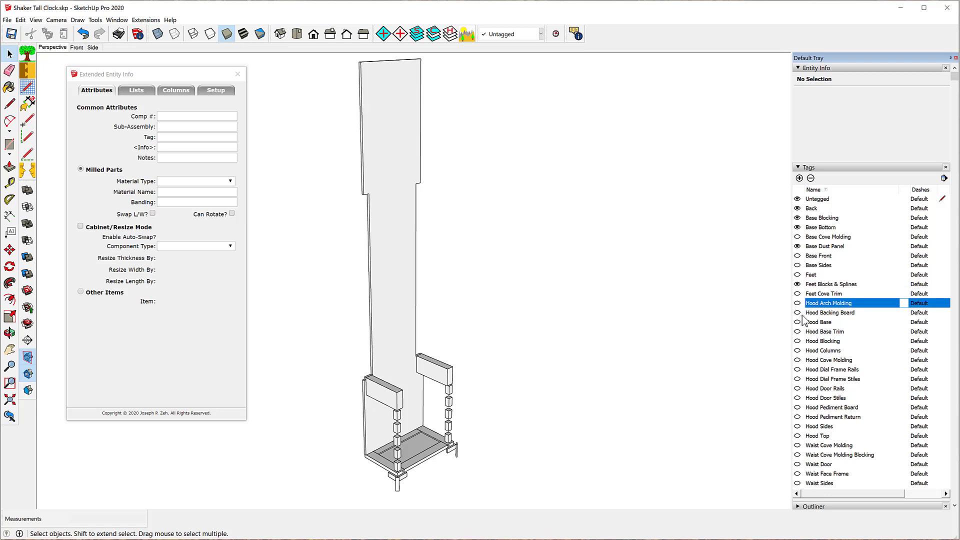
pyautogui.click(797, 312)
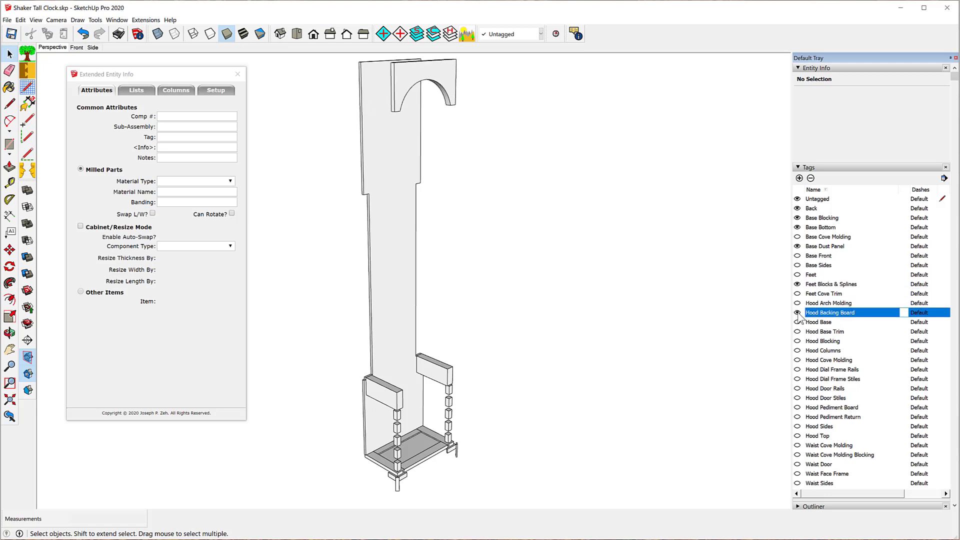
pyautogui.click(798, 313)
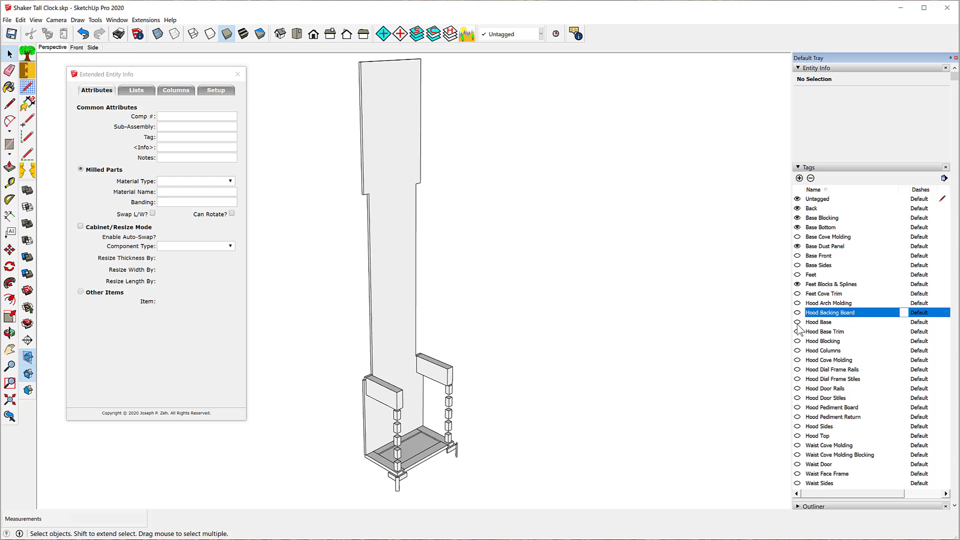
pyautogui.click(797, 323)
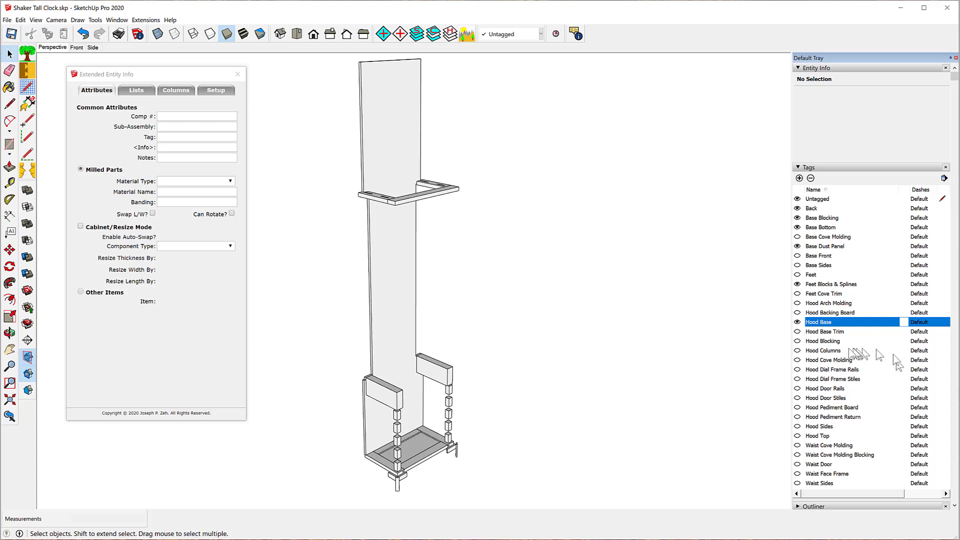
# Make the Hood Blocking and Waist Cove Molding Blocking tags visible, previewing Hood Top and leaving Hood Pediment Board and Hood Top hidden.
pyautogui.click(797, 341)
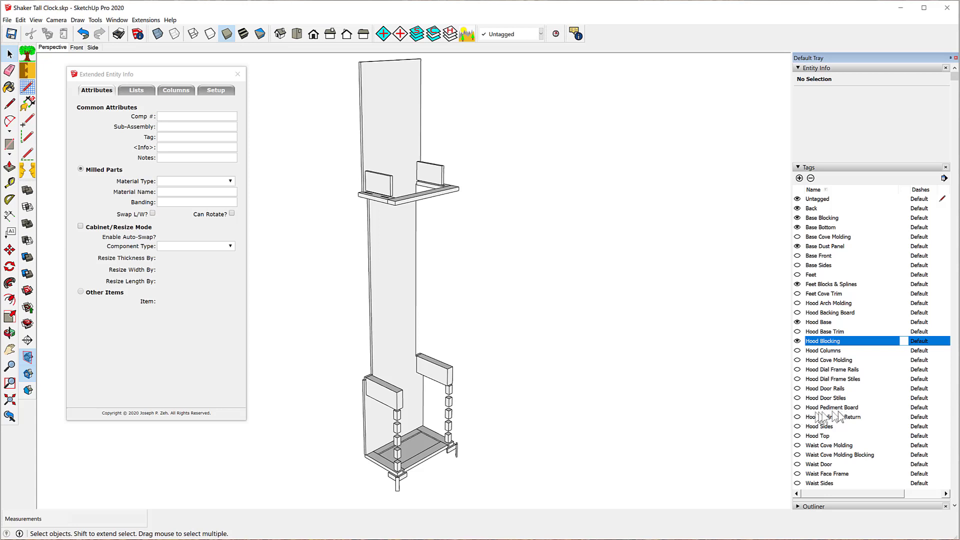
pyautogui.click(798, 408)
pyautogui.click(797, 407)
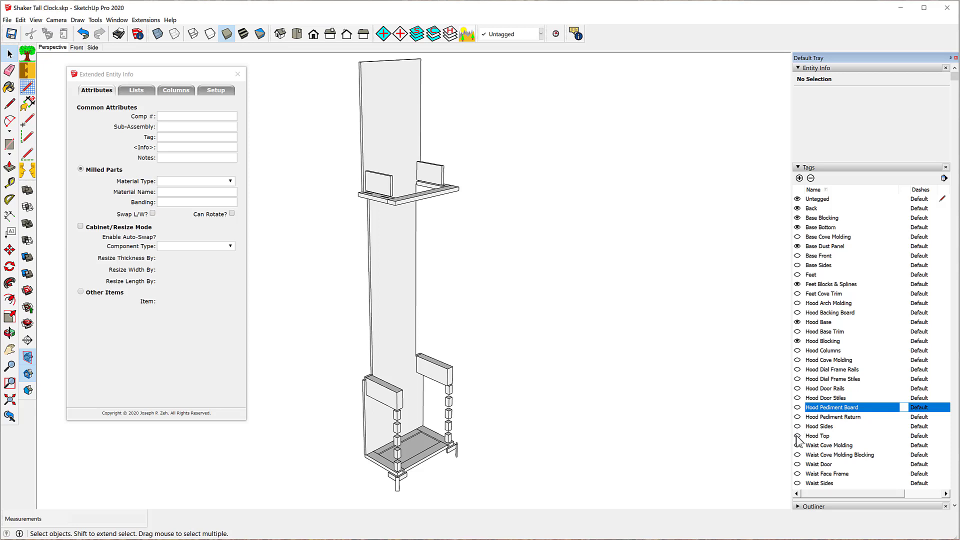
pyautogui.click(797, 436)
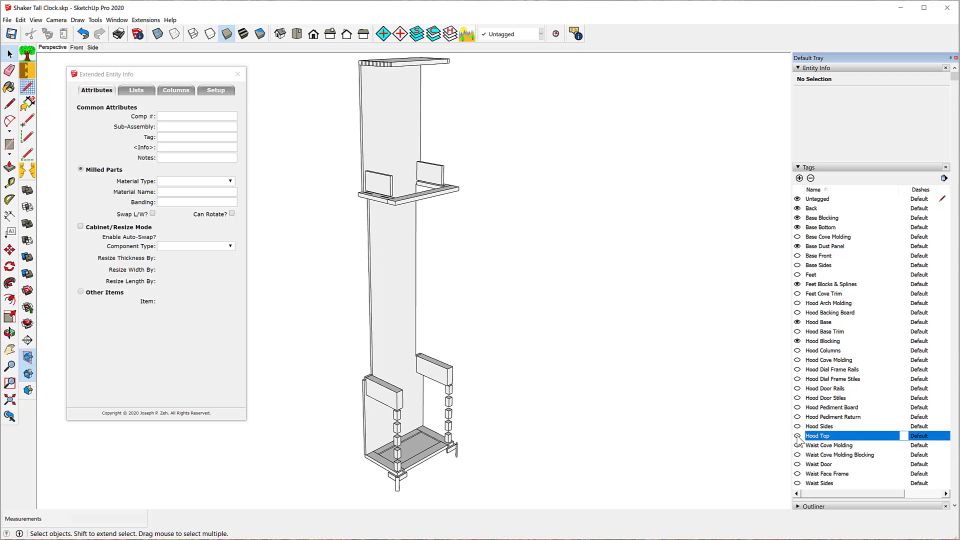
pyautogui.click(797, 436)
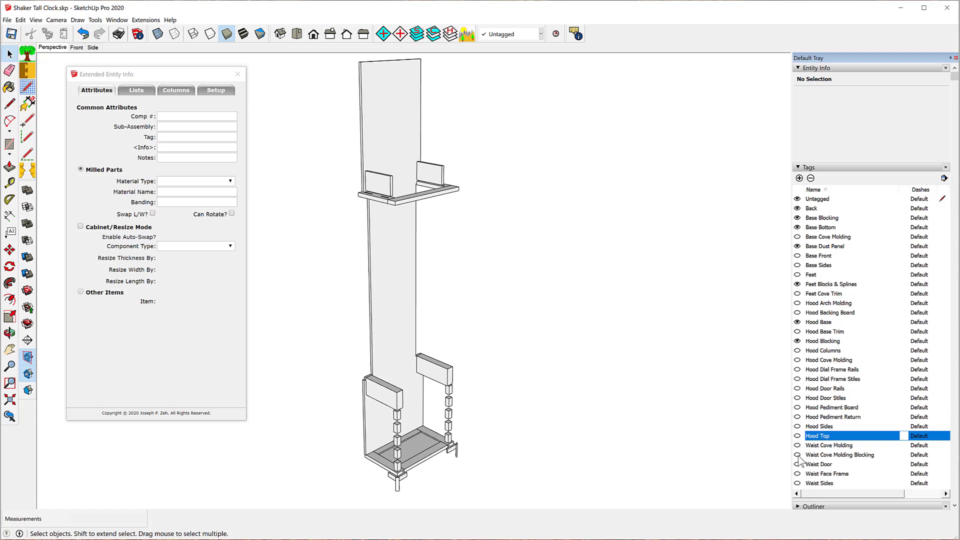
pyautogui.click(798, 455)
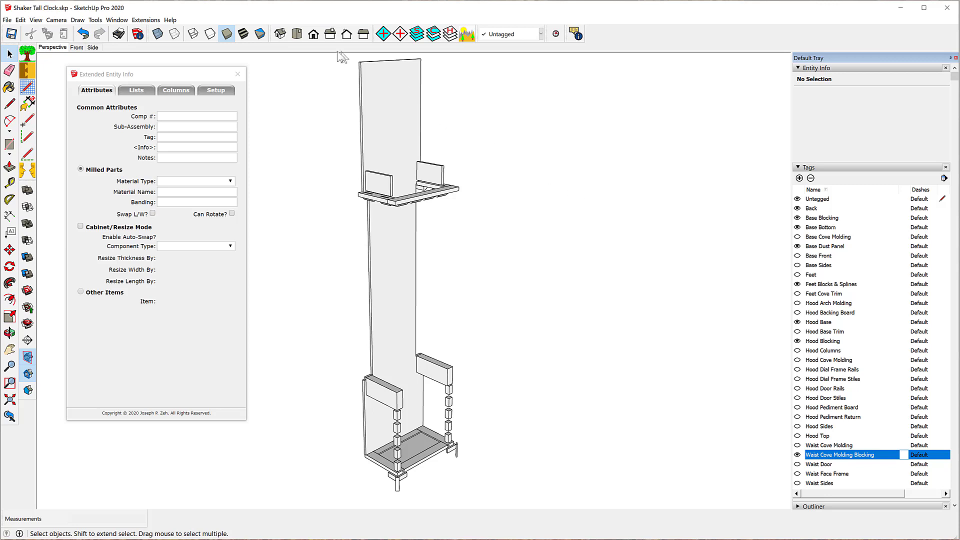
# Assign the Rough Lumber material type and the material name Birch to all visible parts of the clock.
pyautogui.moveTo(296, 70); pyautogui.dragTo(522, 156)
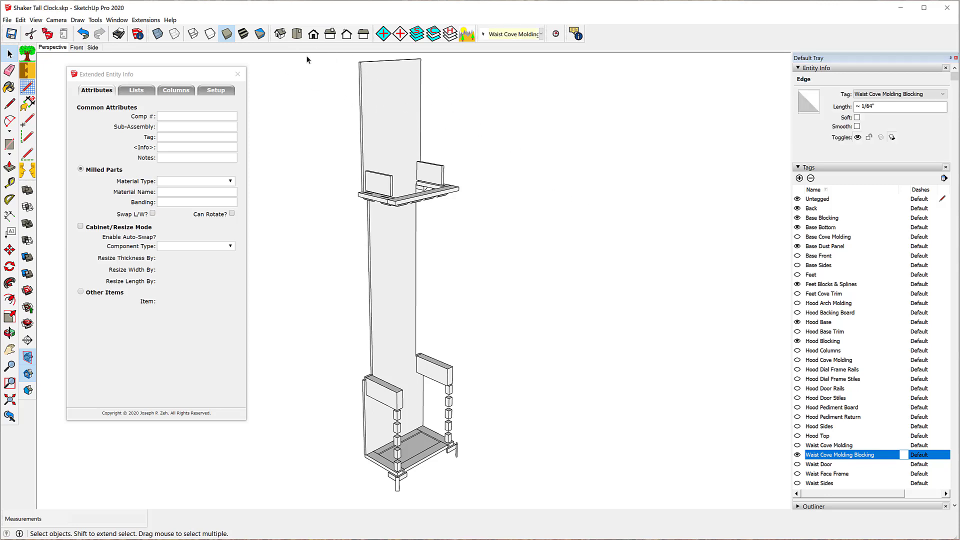
pyautogui.moveTo(307, 56); pyautogui.dragTo(542, 503)
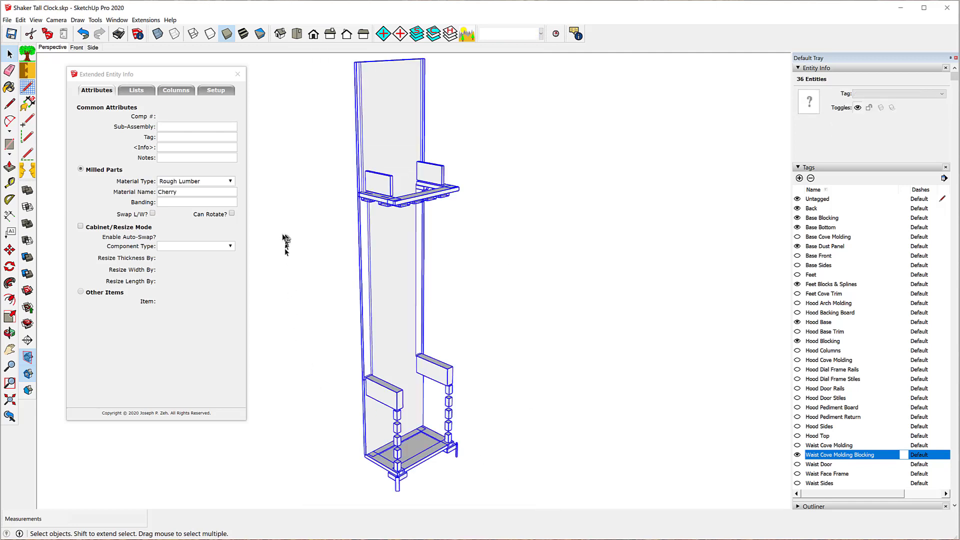
pyautogui.click(231, 181)
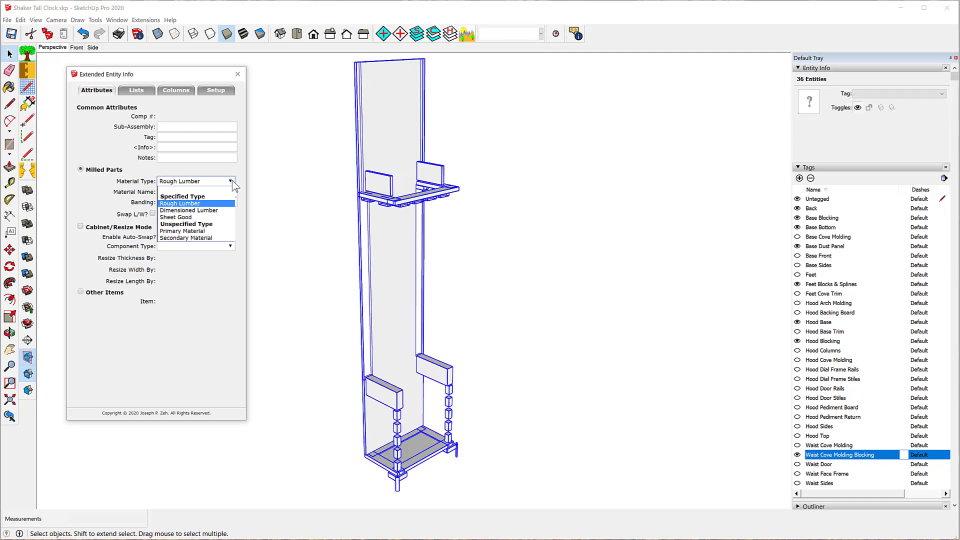
pyautogui.click(220, 198)
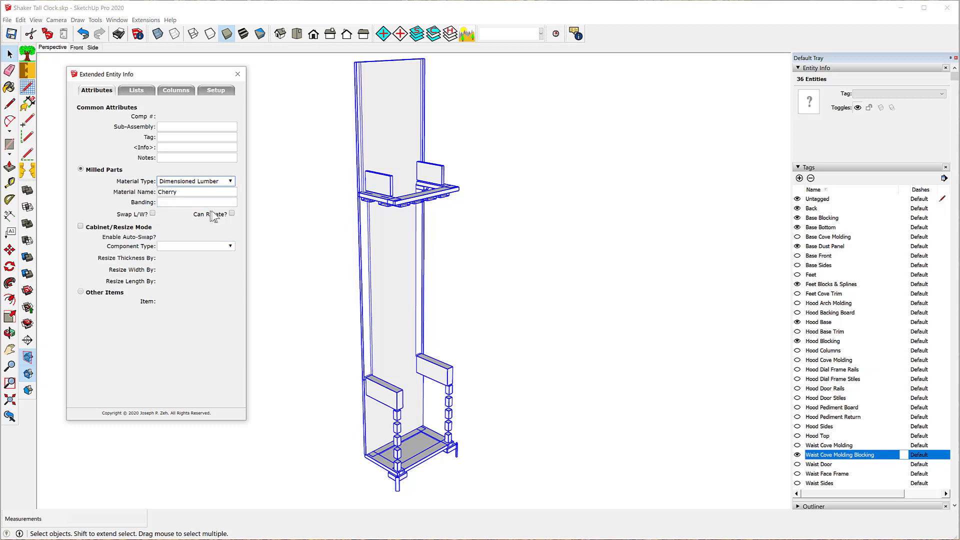
pyautogui.click(230, 181)
pyautogui.click(200, 204)
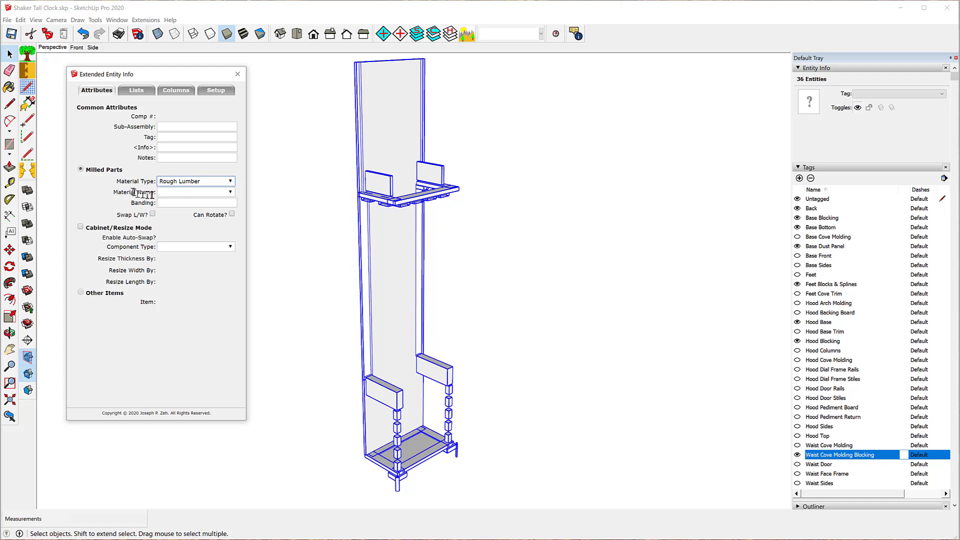
pyautogui.click(231, 194)
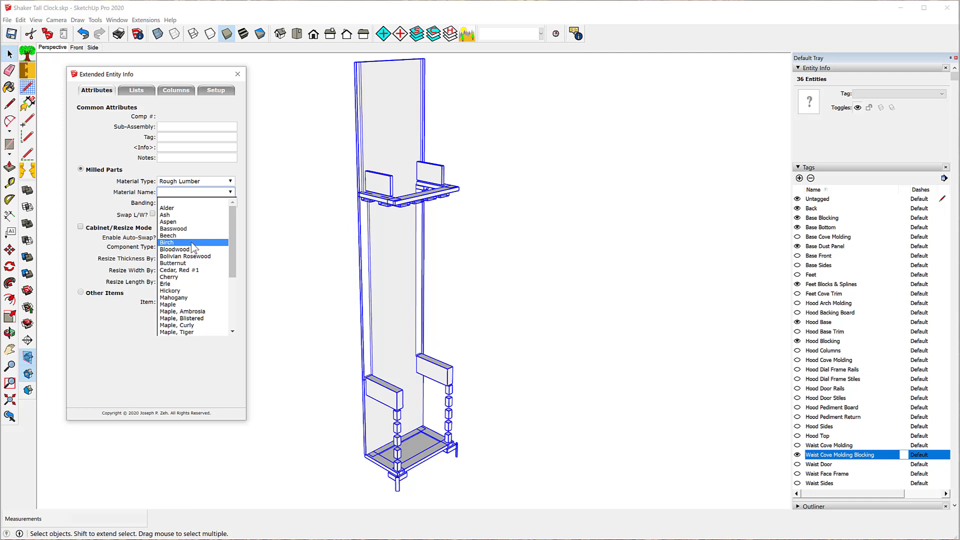
pyautogui.click(193, 243)
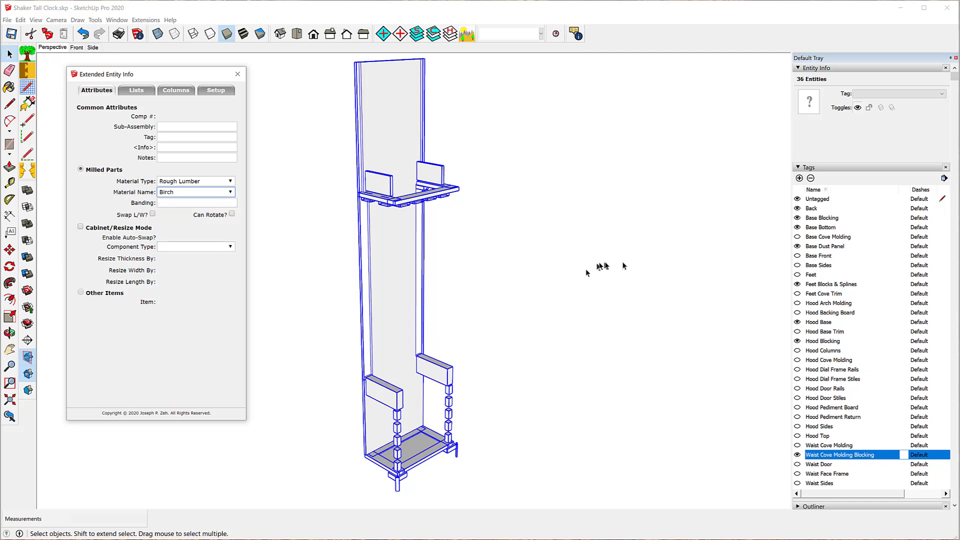
pyautogui.click(674, 207)
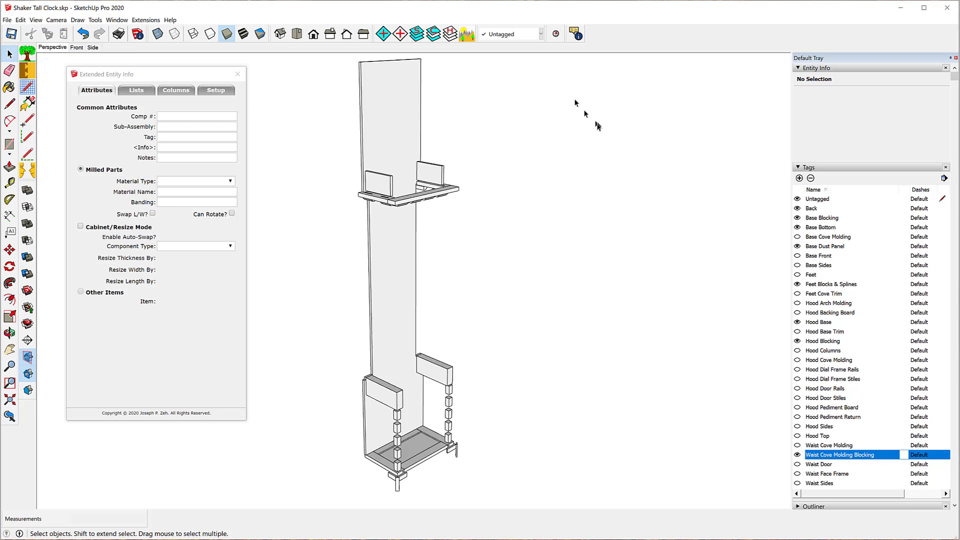
# Show only the Untagged and Back tags and check the back board's material attributes.
pyautogui.click(456, 40)
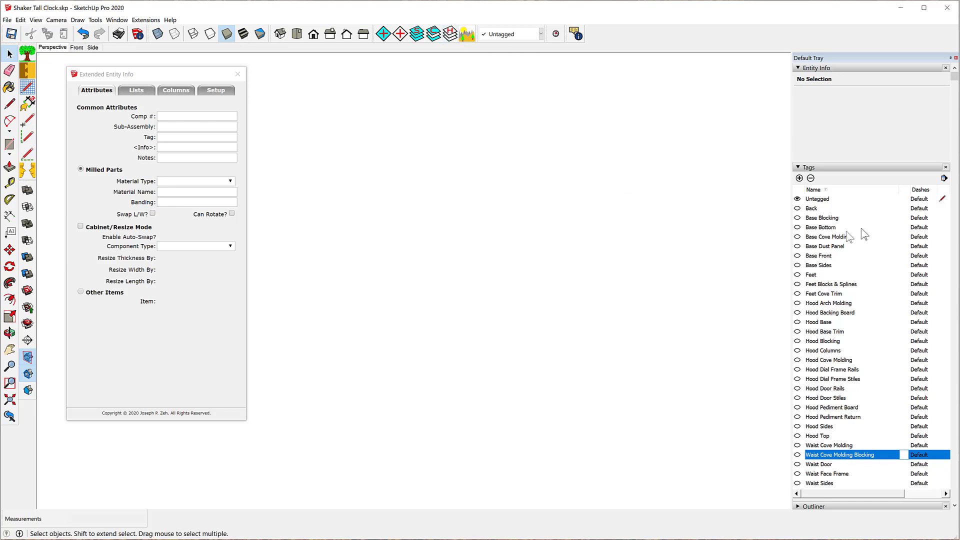
pyautogui.click(796, 208)
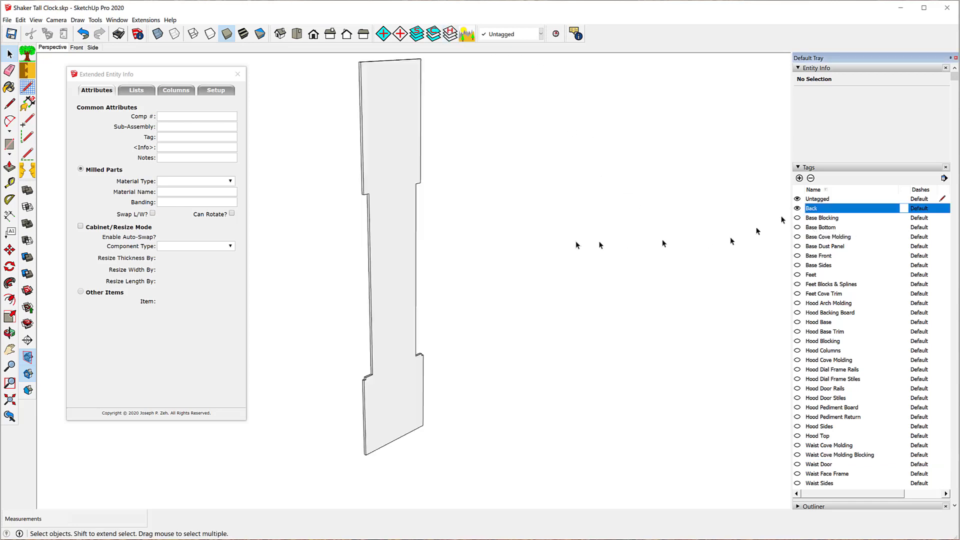
pyautogui.click(399, 146)
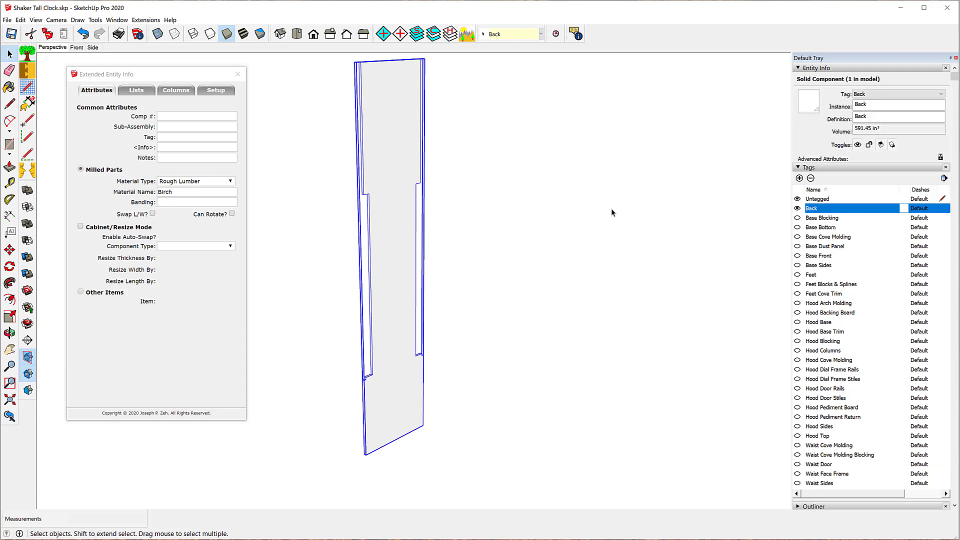
# Show Base Blocking instead of Back and check the material attributes of the left glue block and a base block.
pyautogui.click(797, 208)
pyautogui.click(797, 218)
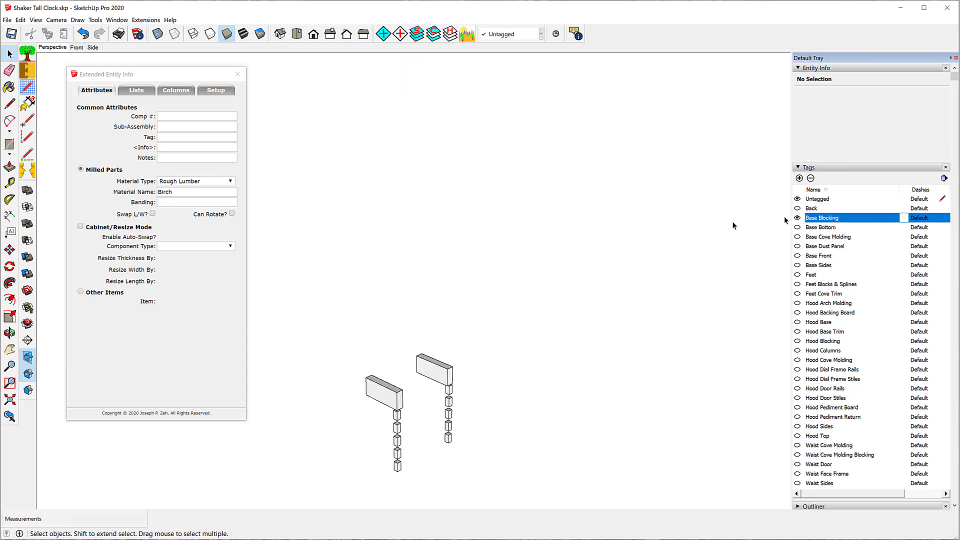
pyautogui.click(395, 397)
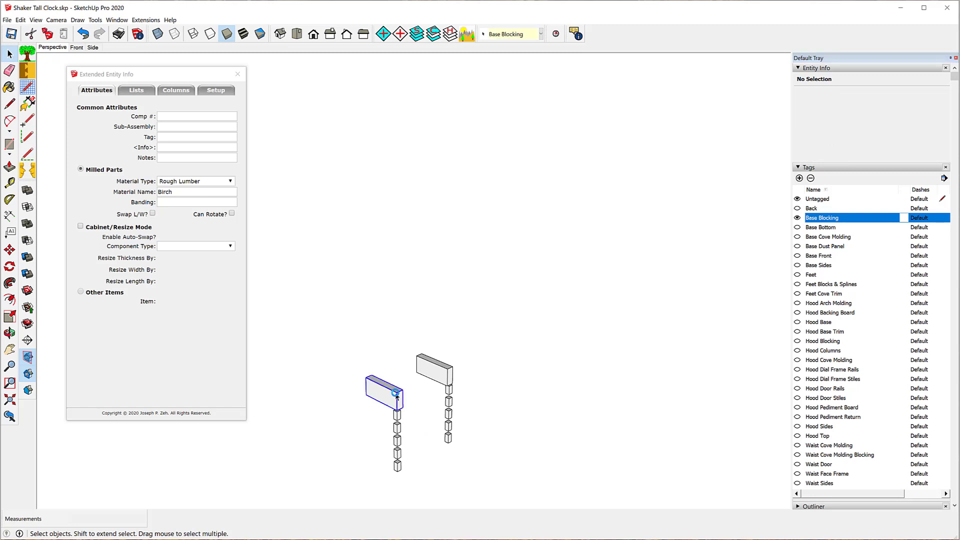
pyautogui.click(400, 429)
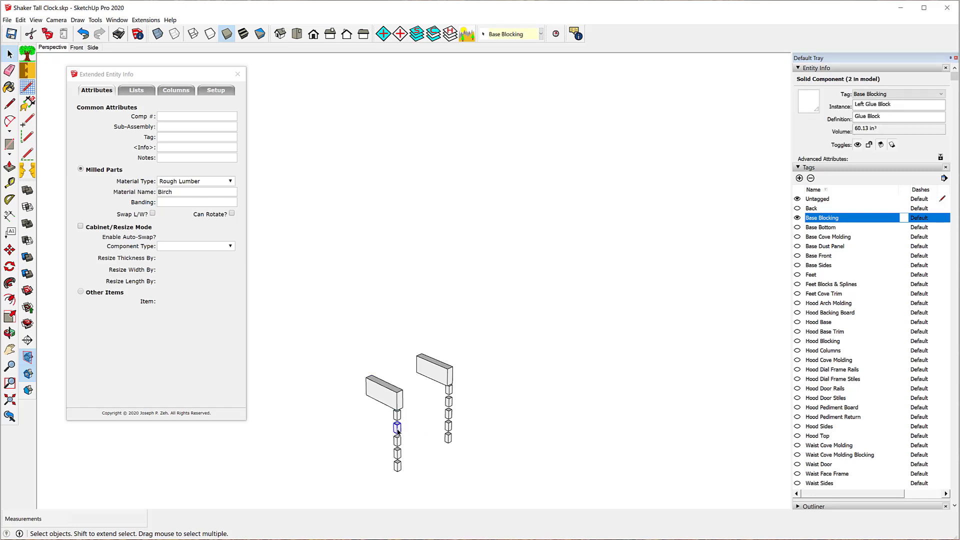
# Isolate the Base Bottom and Base Cove Molding tags in turn and check the material attributes of their parts.
pyautogui.click(797, 227)
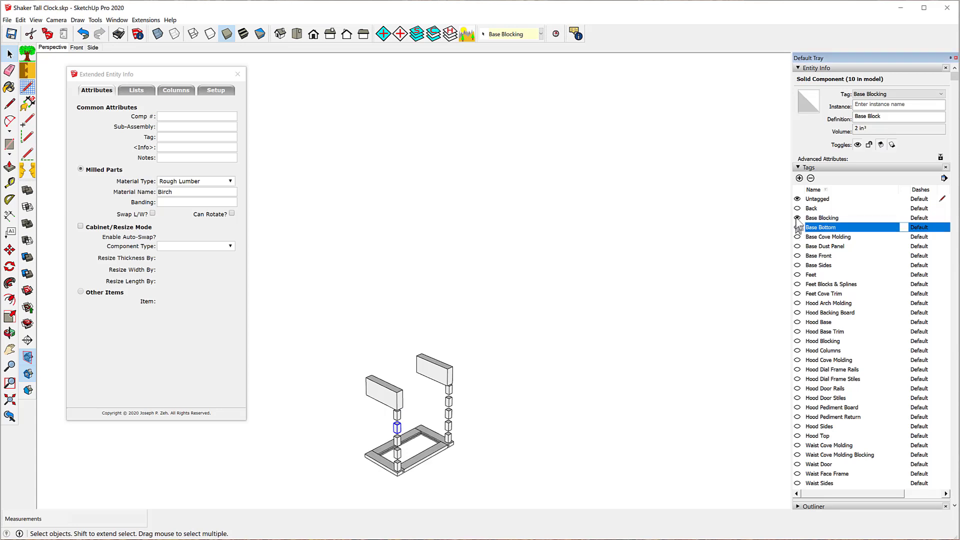
pyautogui.click(797, 217)
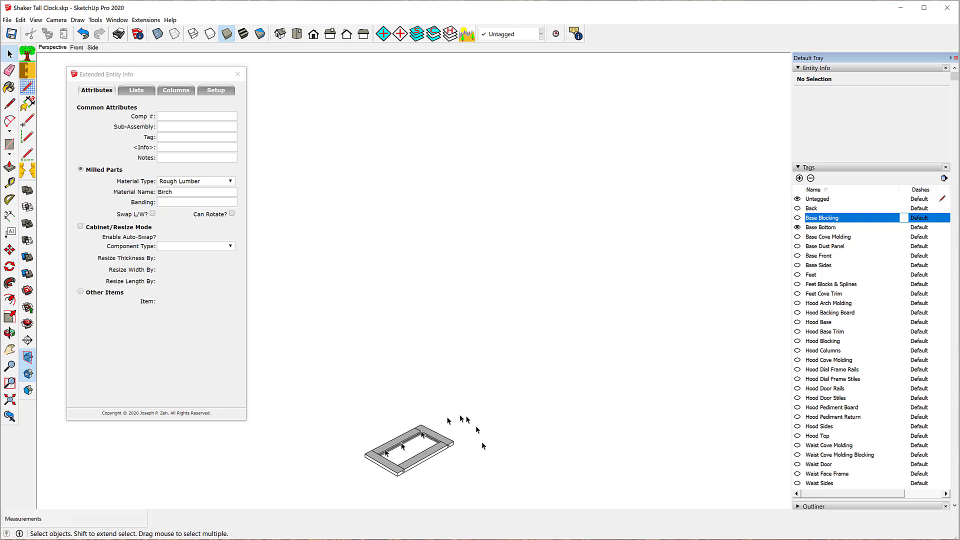
pyautogui.click(370, 465)
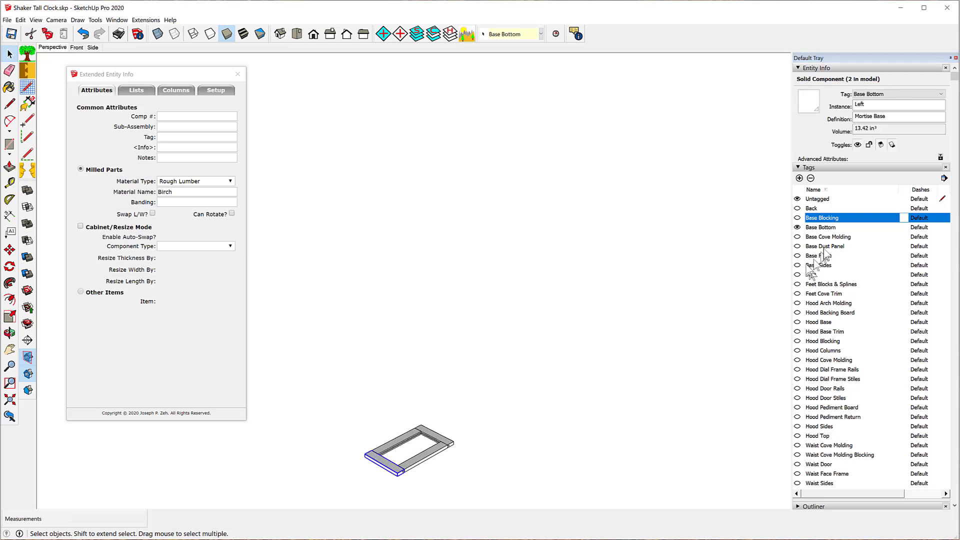
pyautogui.click(797, 227)
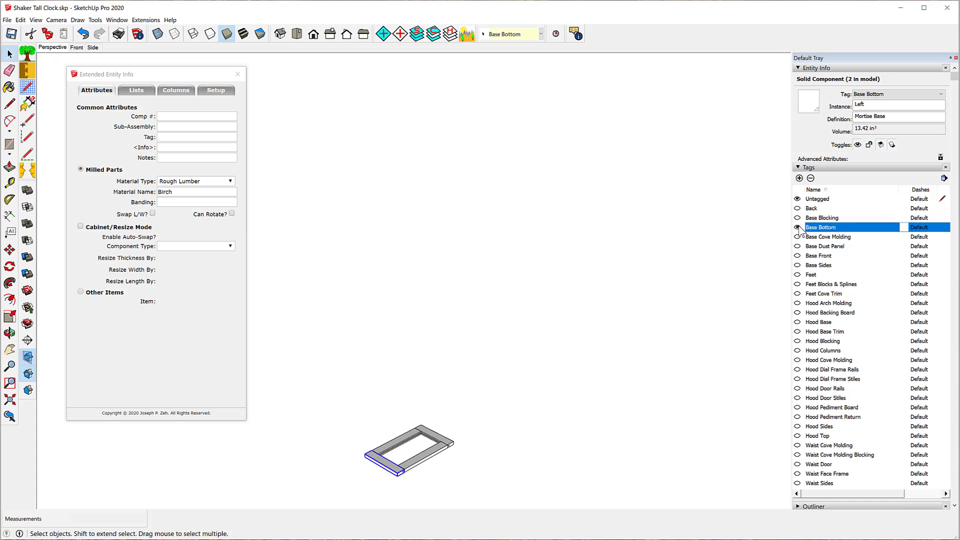
pyautogui.click(797, 237)
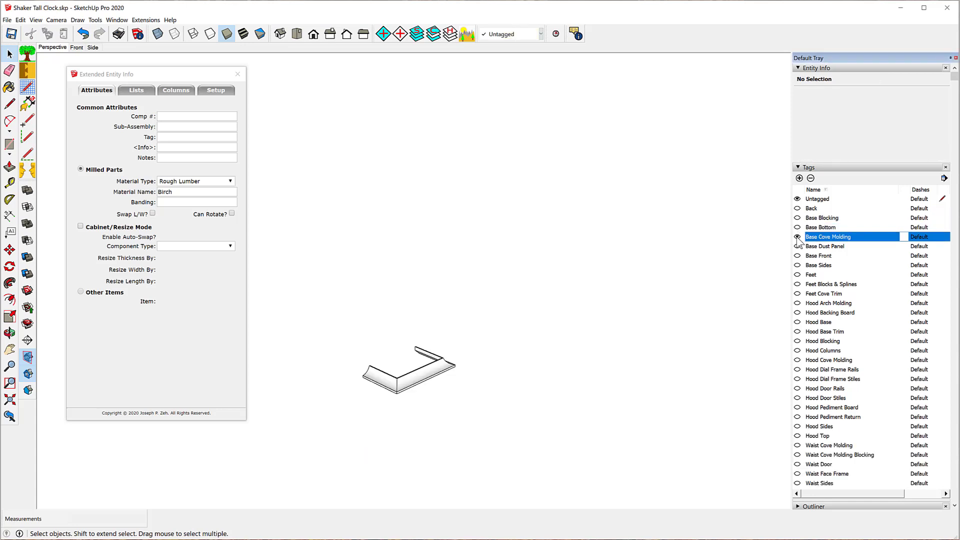
pyautogui.click(419, 383)
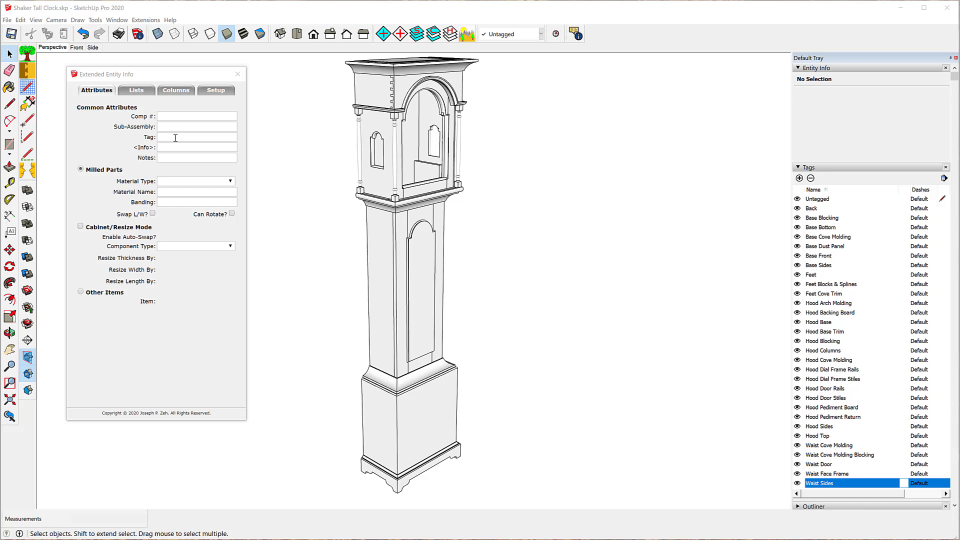
# Check the material attributes of the left waist side, left waist face frame stile, left base side and base front.
pyautogui.click(373, 234)
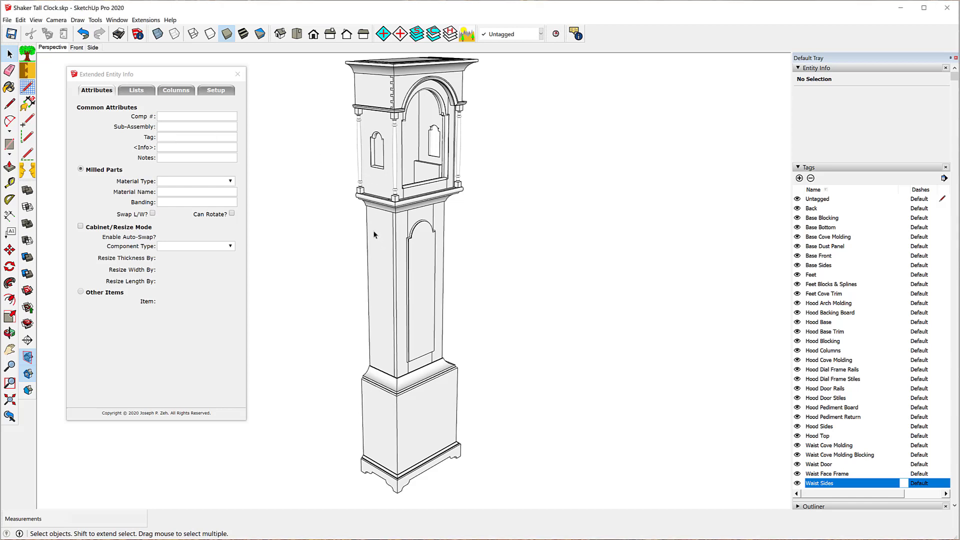
pyautogui.click(403, 229)
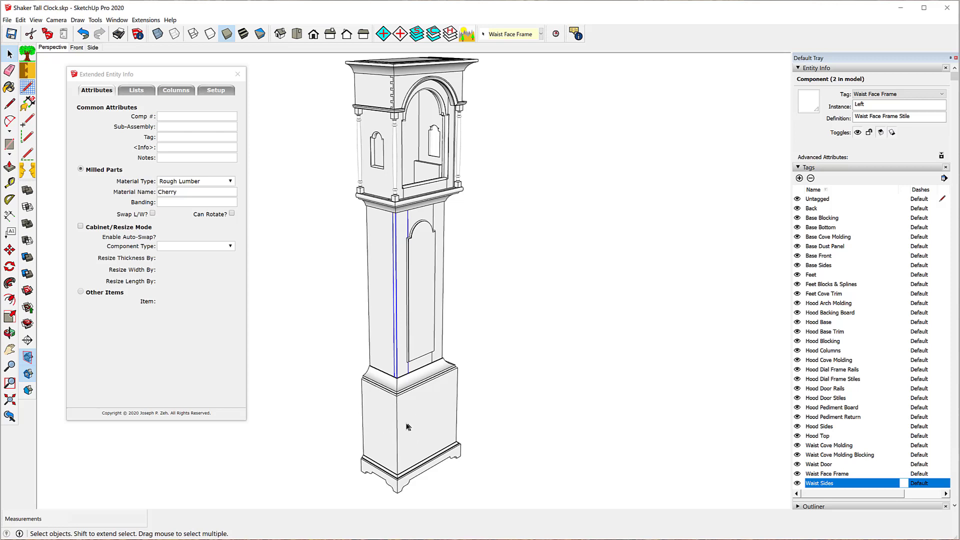
pyautogui.click(381, 420)
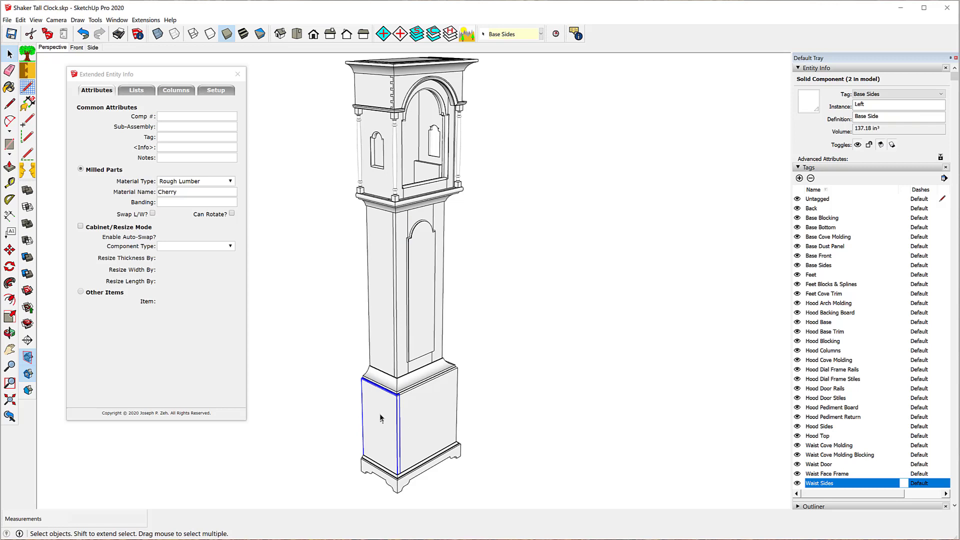
pyautogui.keyDown('shift'); pyautogui.click(419, 419); pyautogui.keyUp('shift')
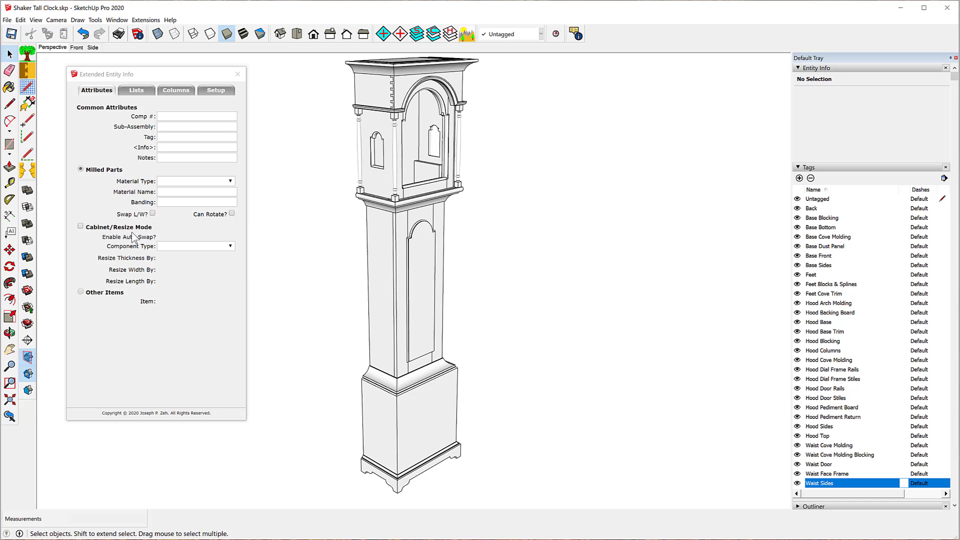
# Examine the Component Type options and the fields for Cabinet/Resize Mode and Other Items, and return to Milled Parts.
pyautogui.click(231, 248)
pyautogui.click(231, 247)
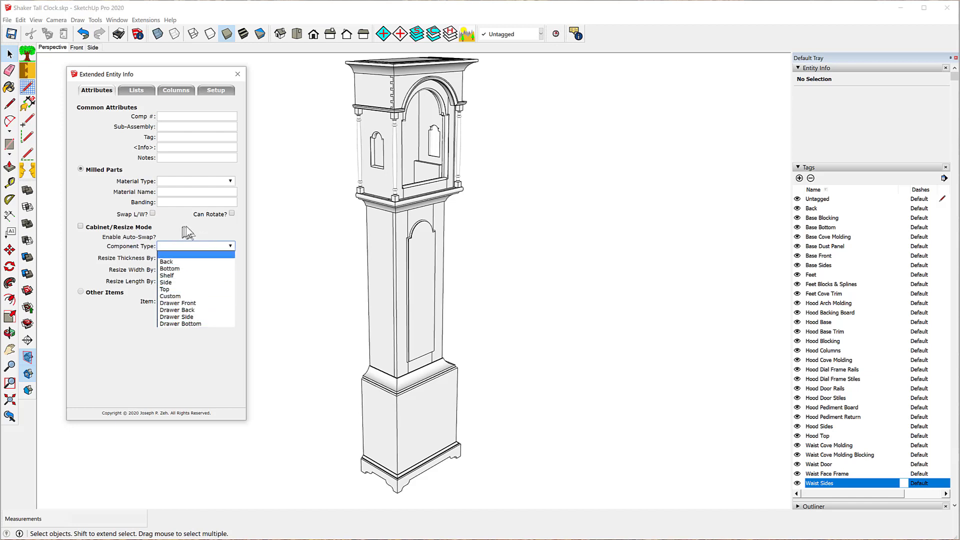
pyautogui.click(180, 243)
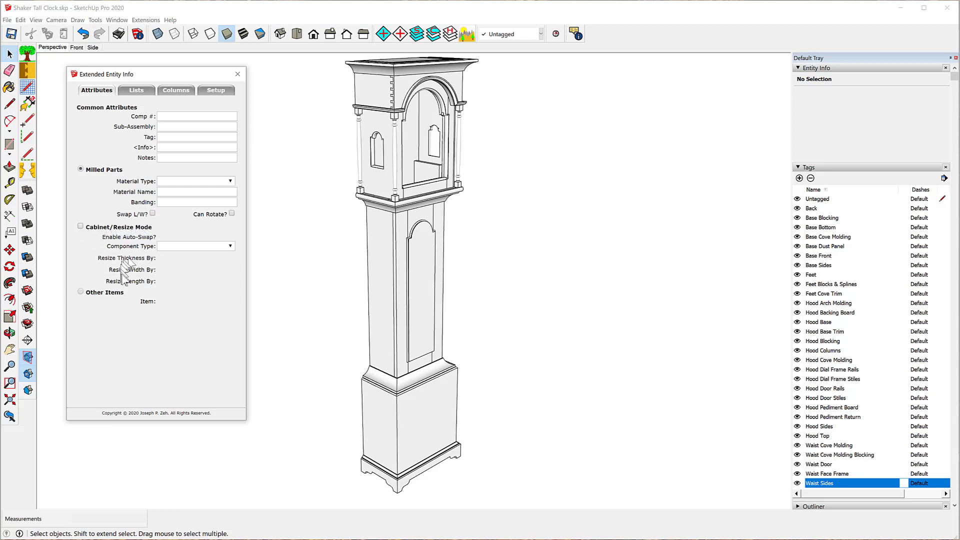
pyautogui.click(81, 226)
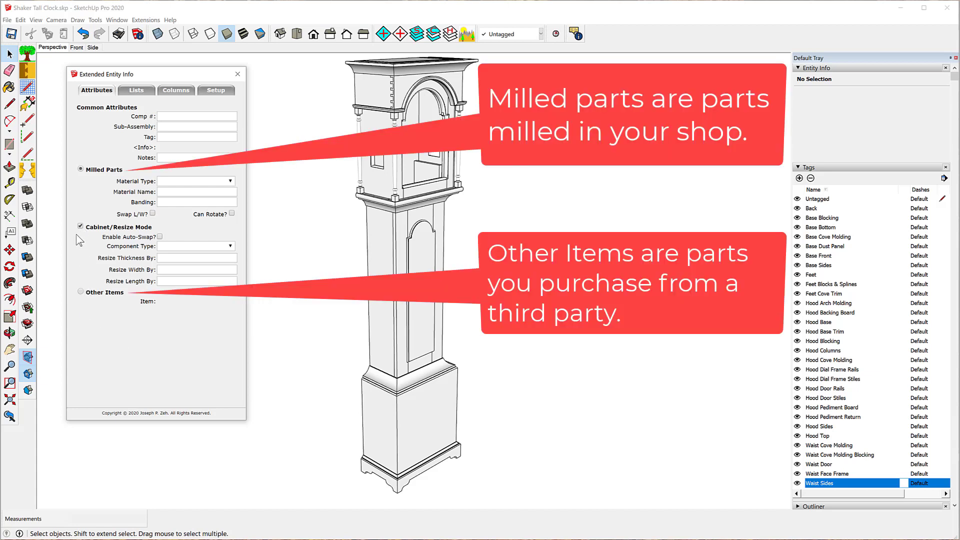
pyautogui.click(81, 292)
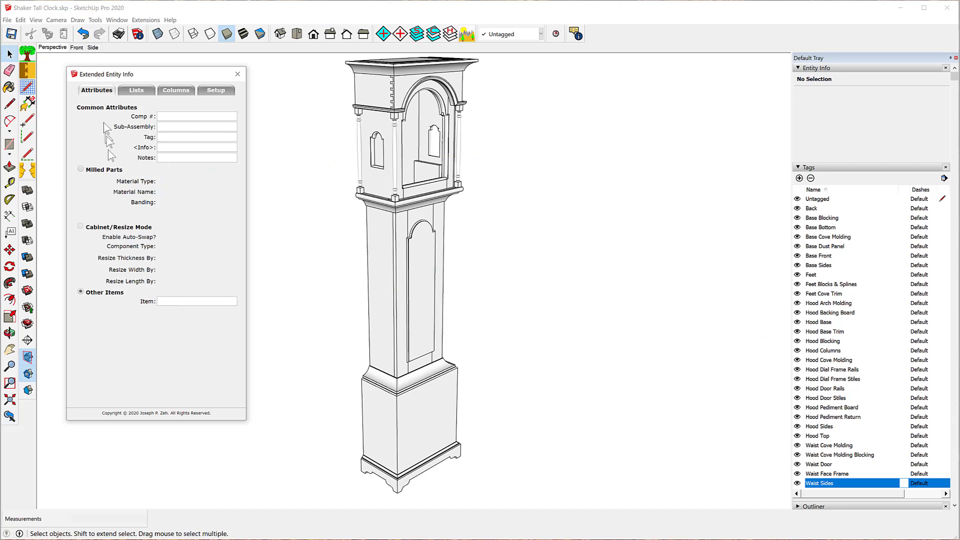
pyautogui.click(81, 170)
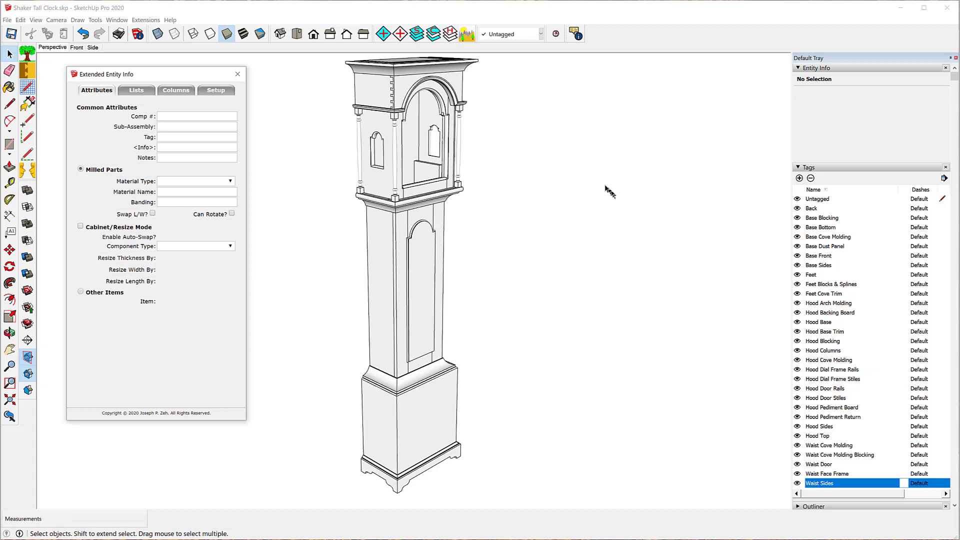
# Isolate the Back tag and enter Back as the sub-assembly attribute.
pyautogui.click(450, 38)
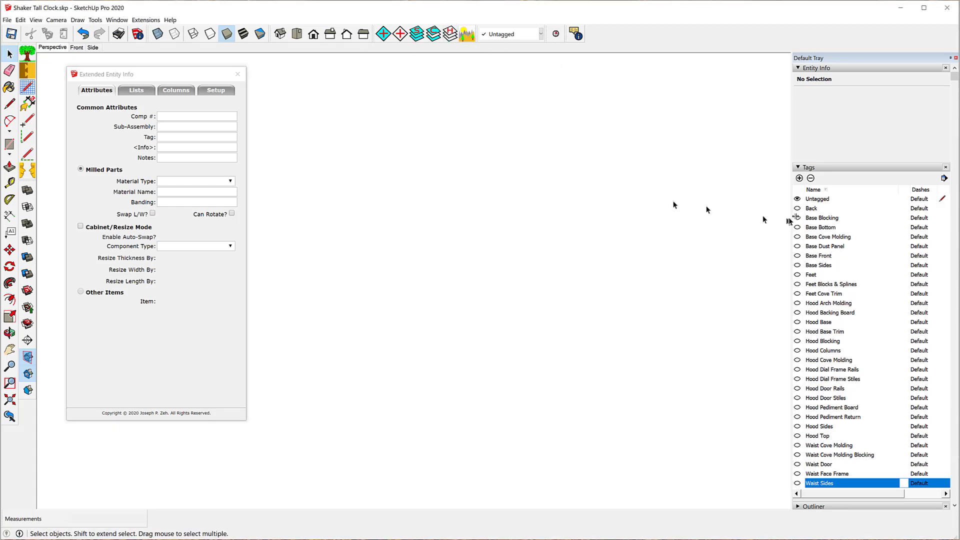
pyautogui.click(796, 208)
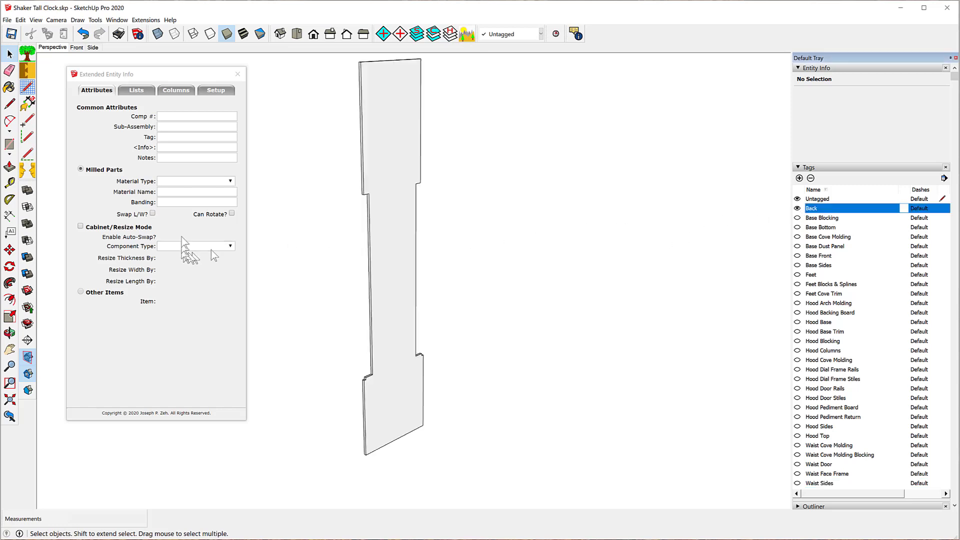
pyautogui.click(163, 126)
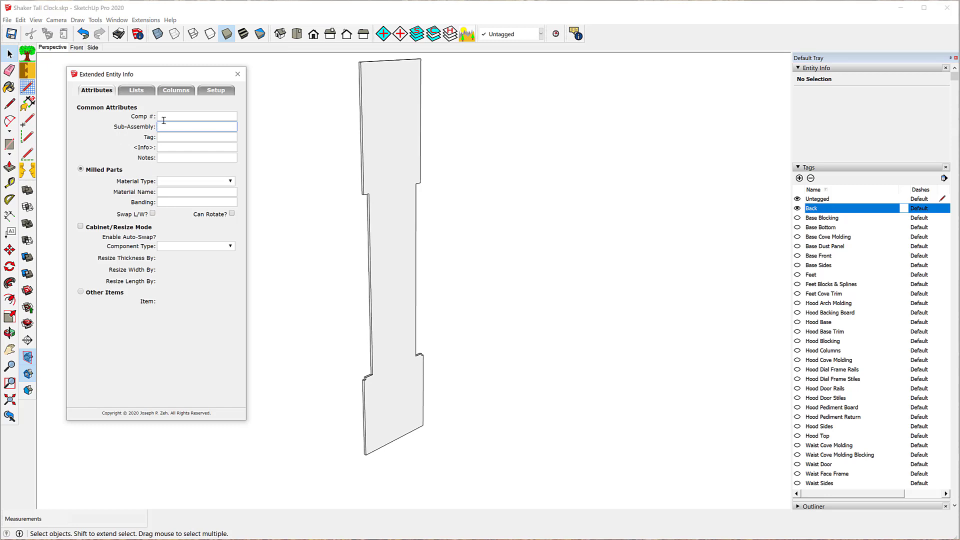
pyautogui.write('Back')
pyautogui.click(517, 135)
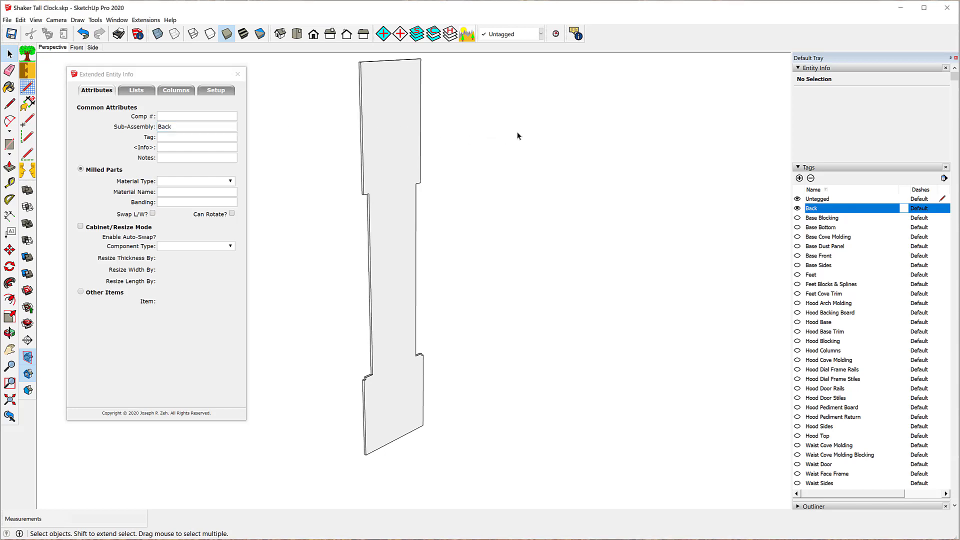
# Hide the Back tag and show all the Base tags, from Base Blocking through Base Sides.
pyautogui.click(797, 208)
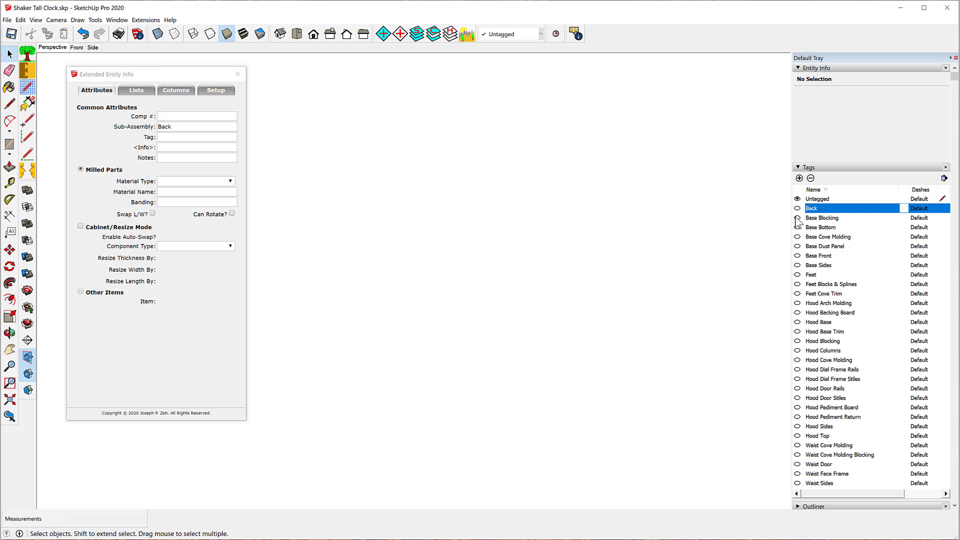
pyautogui.click(797, 218)
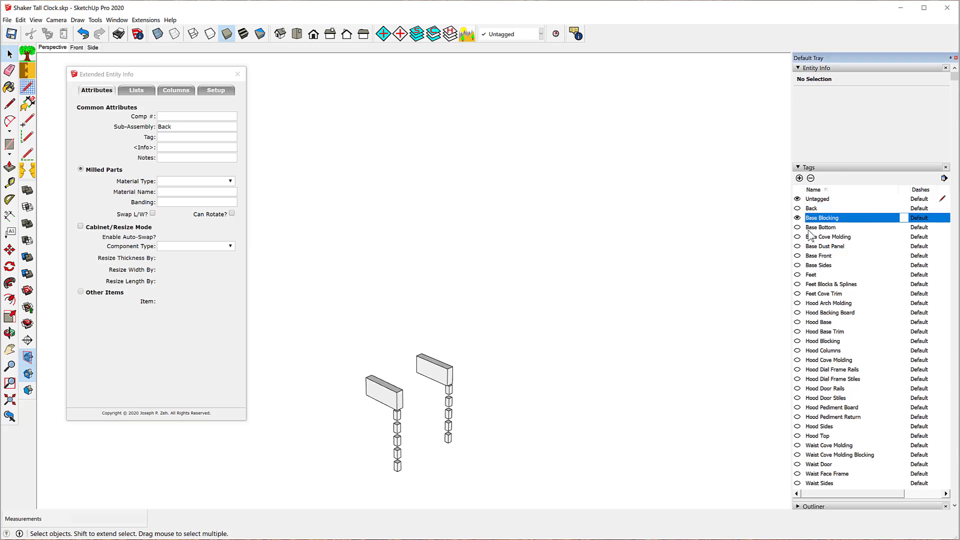
pyautogui.click(797, 228)
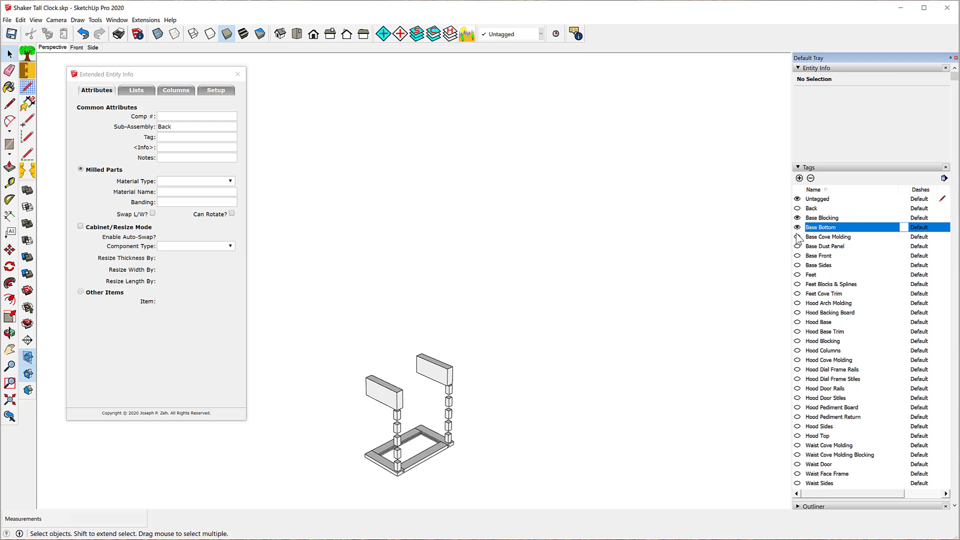
pyautogui.click(797, 236)
pyautogui.click(798, 246)
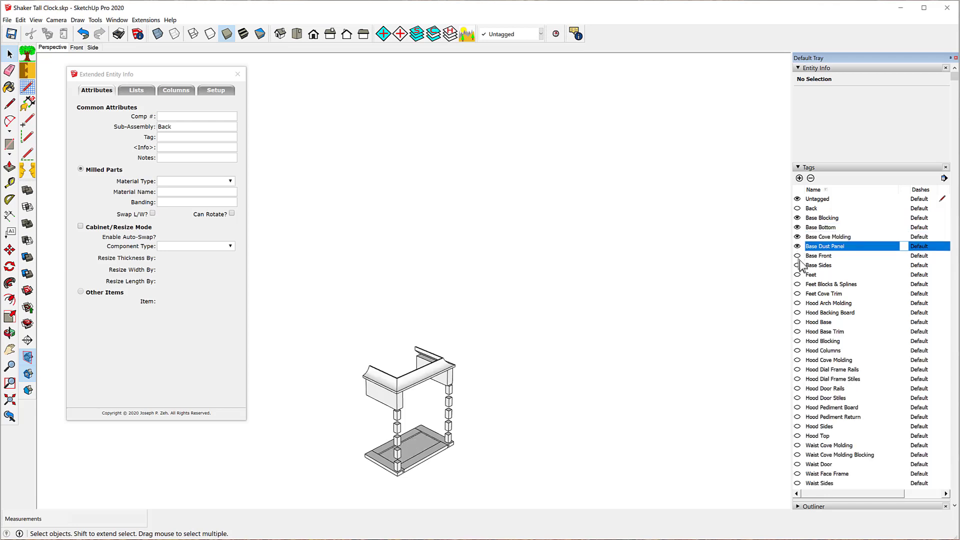
pyautogui.click(797, 256)
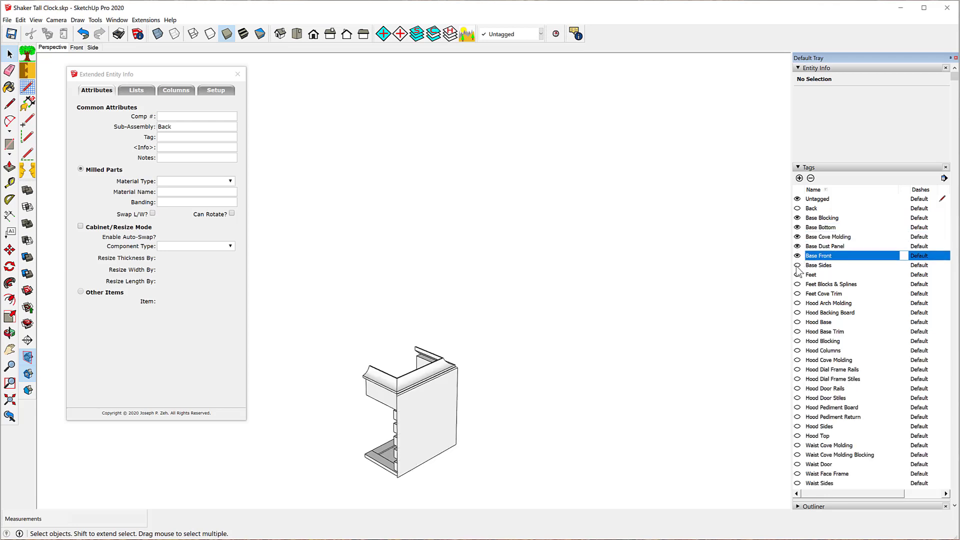
pyautogui.click(797, 265)
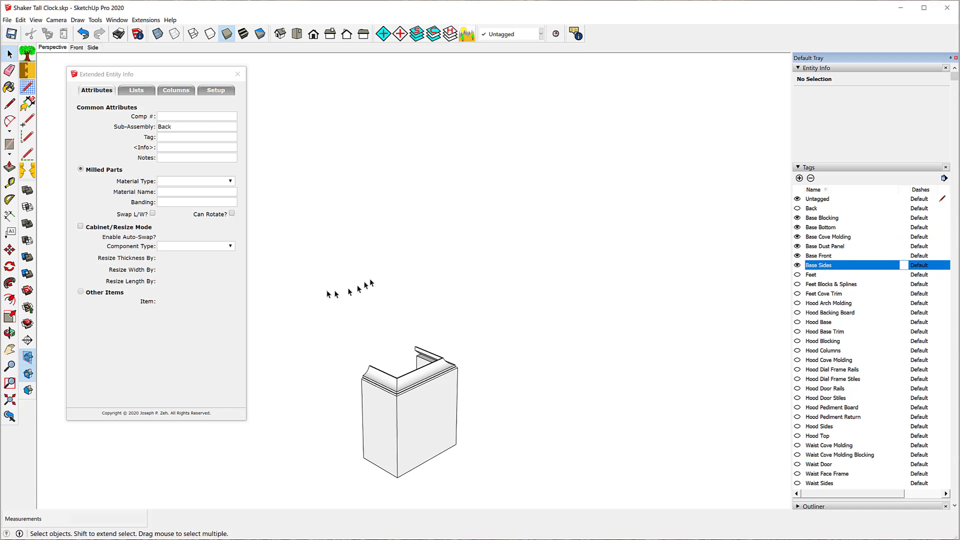
# Set the sub-assembly of all the visible base parts to Base and clear the selection.
pyautogui.moveTo(321, 288); pyautogui.dragTo(564, 505)
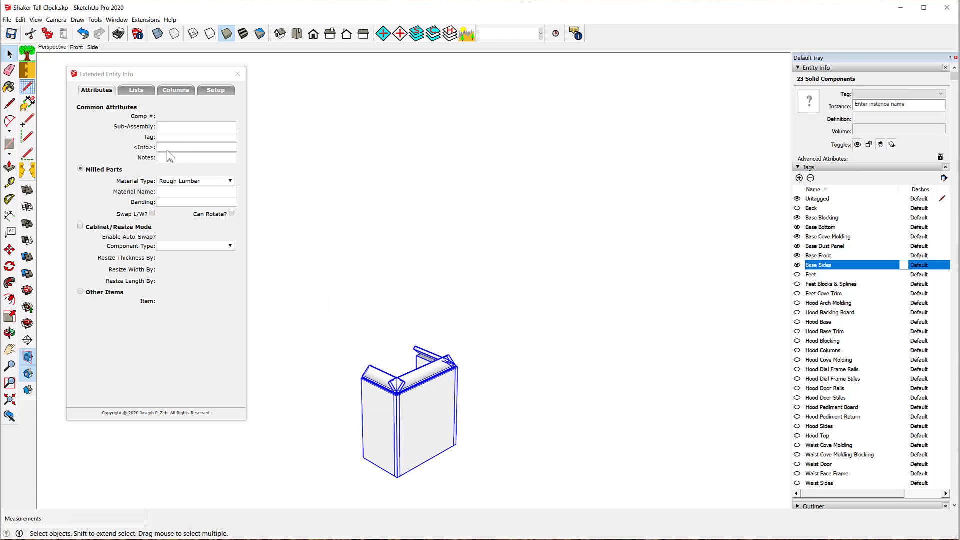
pyautogui.click(169, 126)
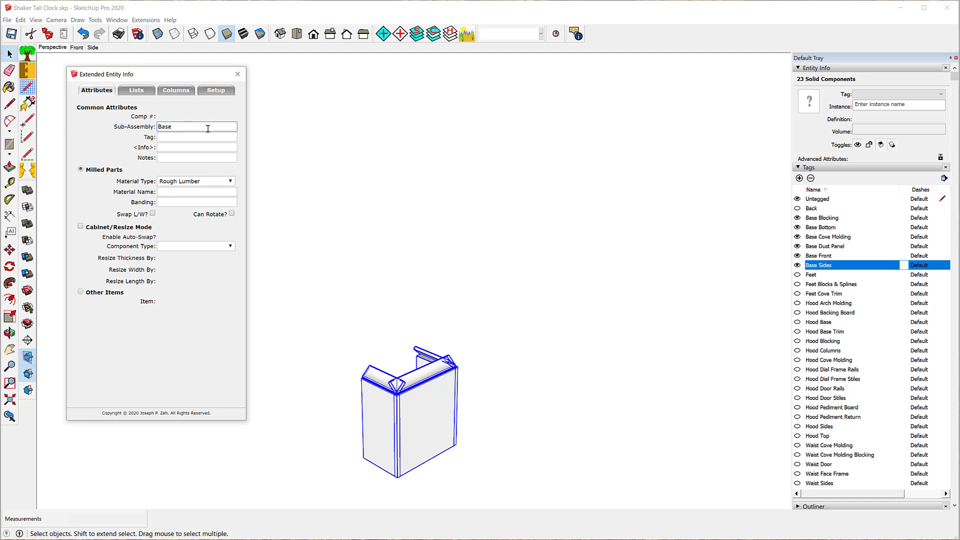
pyautogui.click(561, 230)
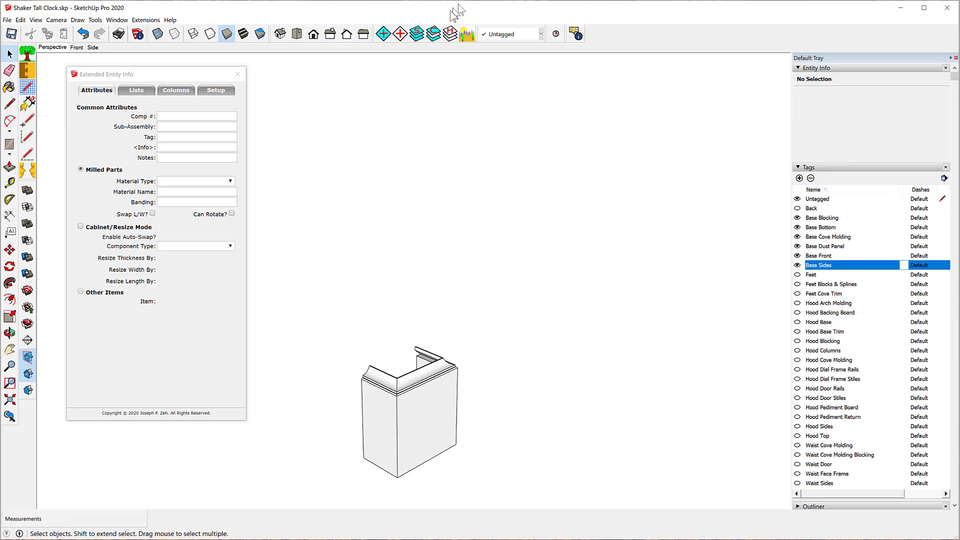
# Isolate the Feet, Feet Blocks & Splines and Feet Cove Trim tags.
pyautogui.click(450, 33)
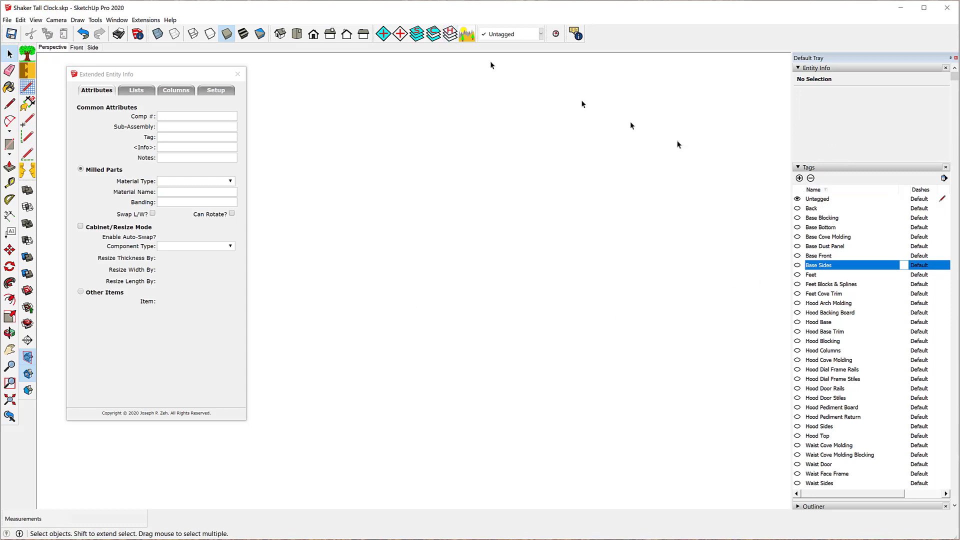
pyautogui.click(797, 275)
pyautogui.click(798, 284)
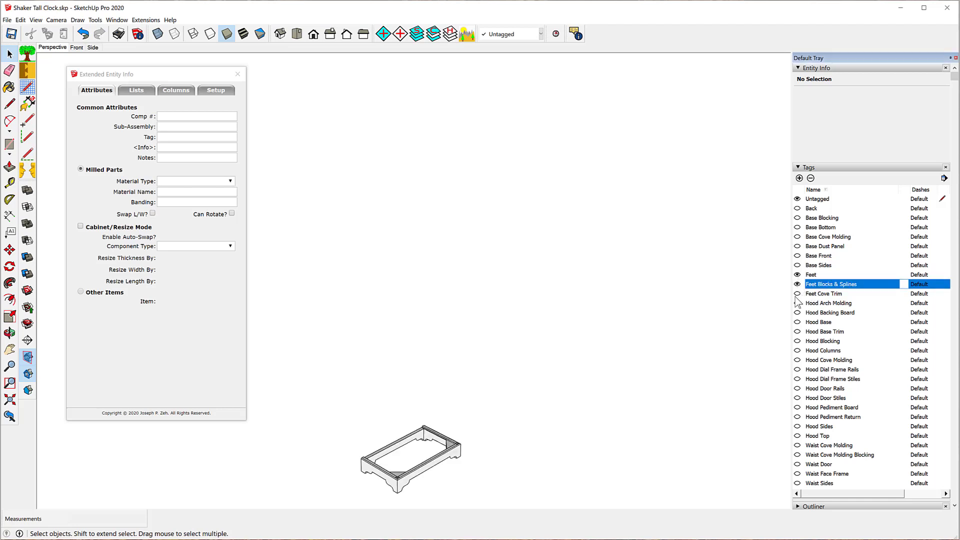
pyautogui.click(797, 294)
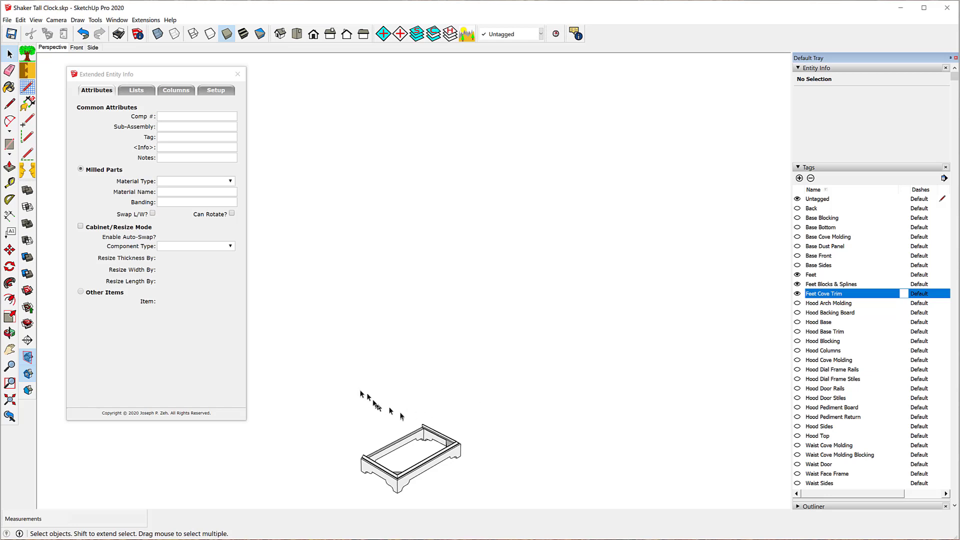
# Set the sub-assembly of all the visible feet parts to Feet and clear the selection.
pyautogui.moveTo(330, 386); pyautogui.dragTo(556, 507)
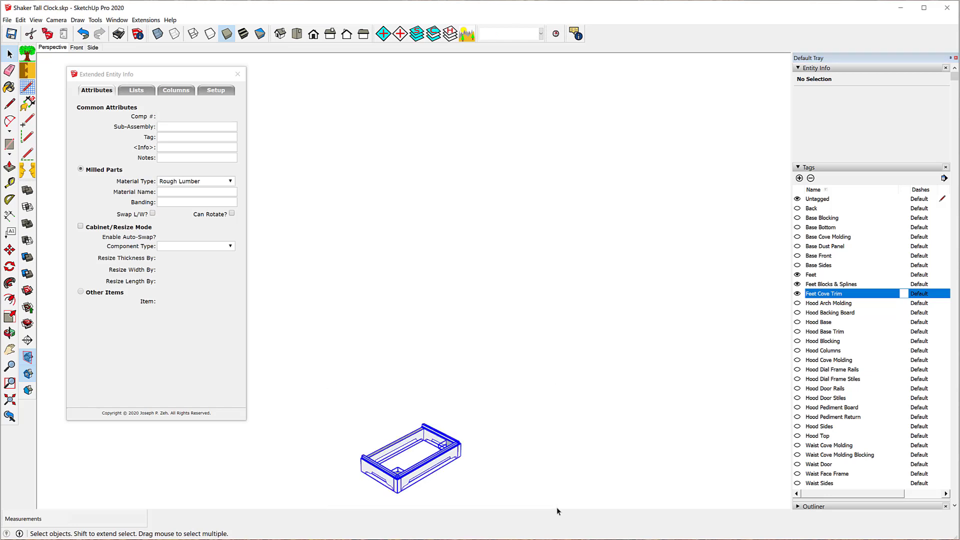
pyautogui.click(171, 126)
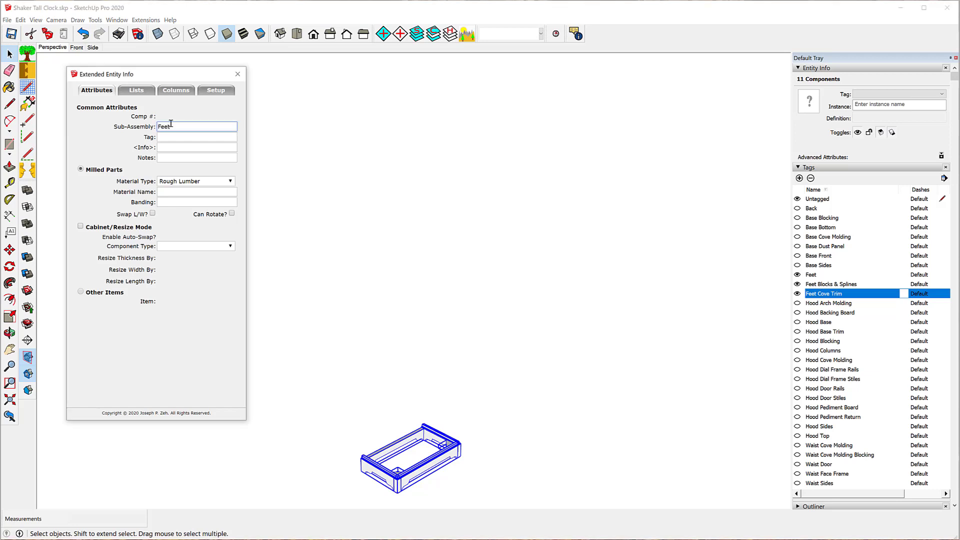
pyautogui.click(489, 189)
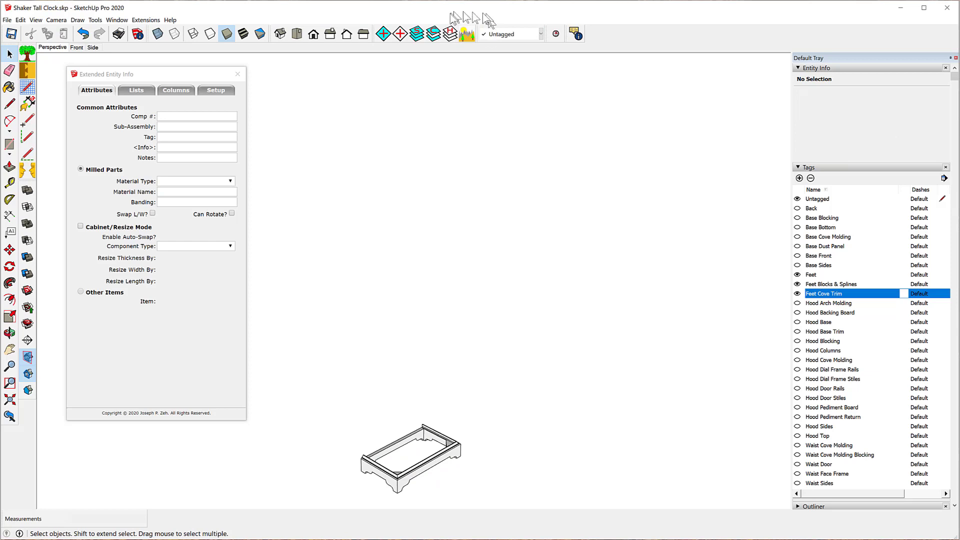
# Isolate all the Hood tags, from Hood Arch Molding through Hood Top.
pyautogui.click(450, 33)
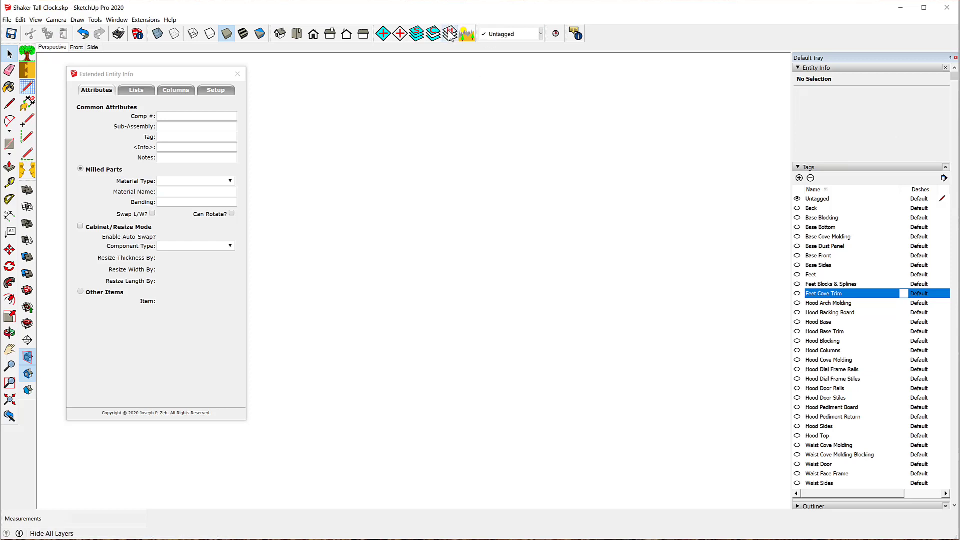
pyautogui.click(798, 304)
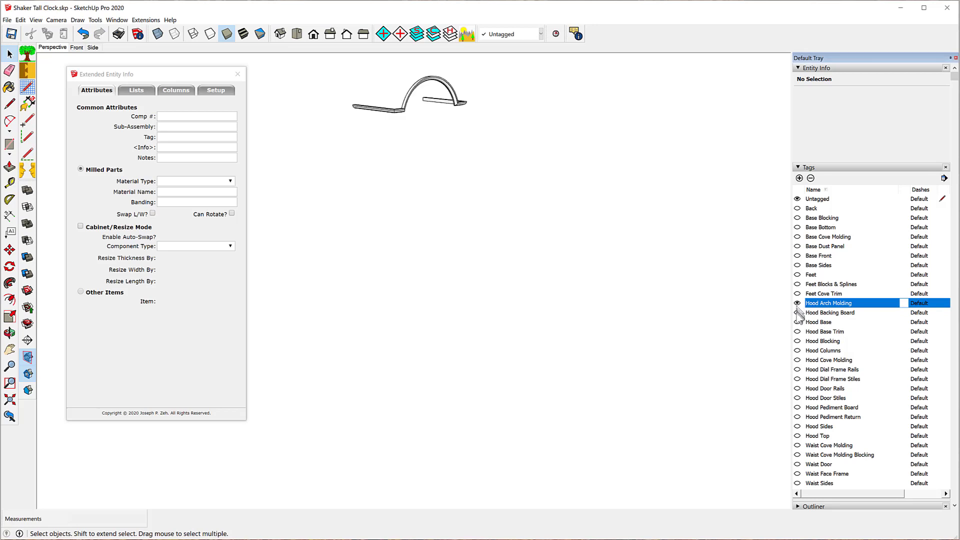
pyautogui.click(798, 313)
pyautogui.click(798, 323)
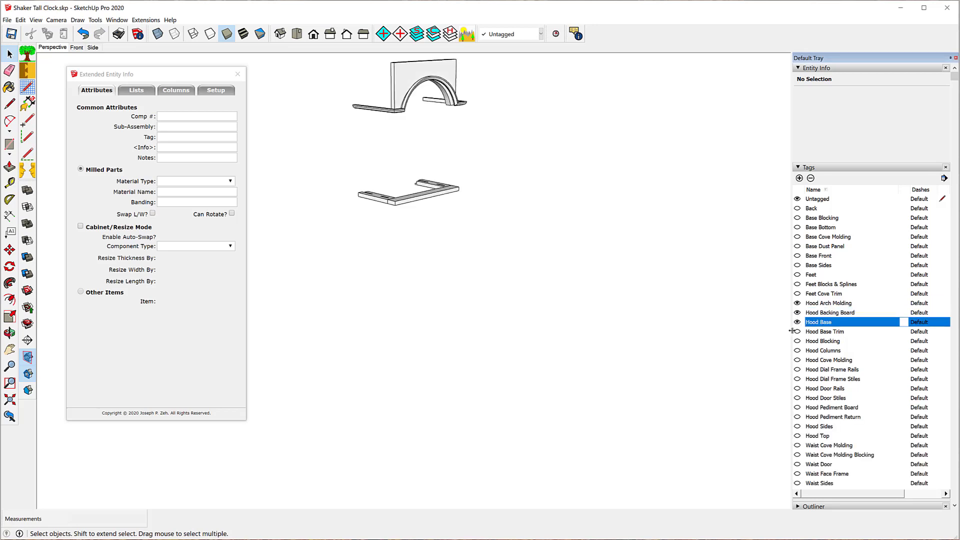
pyautogui.click(798, 332)
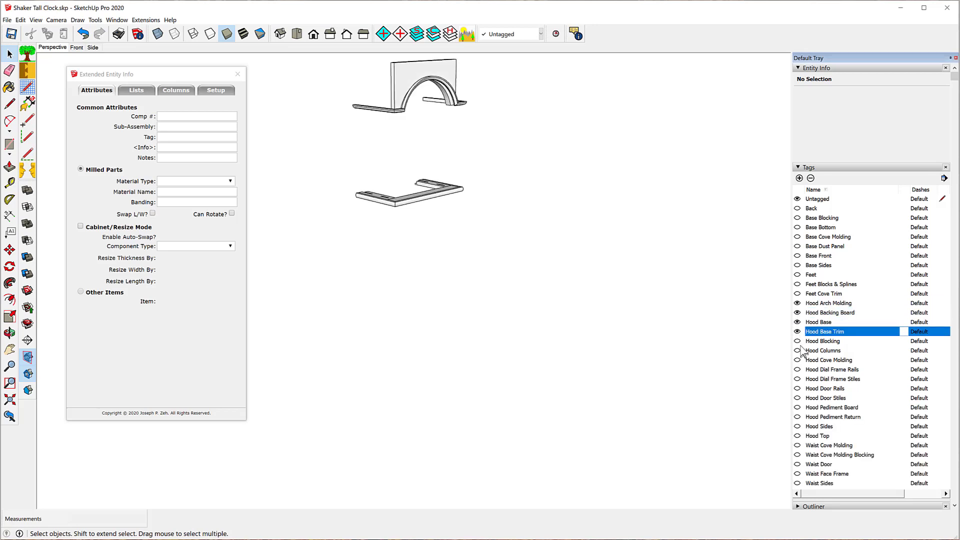
pyautogui.click(798, 342)
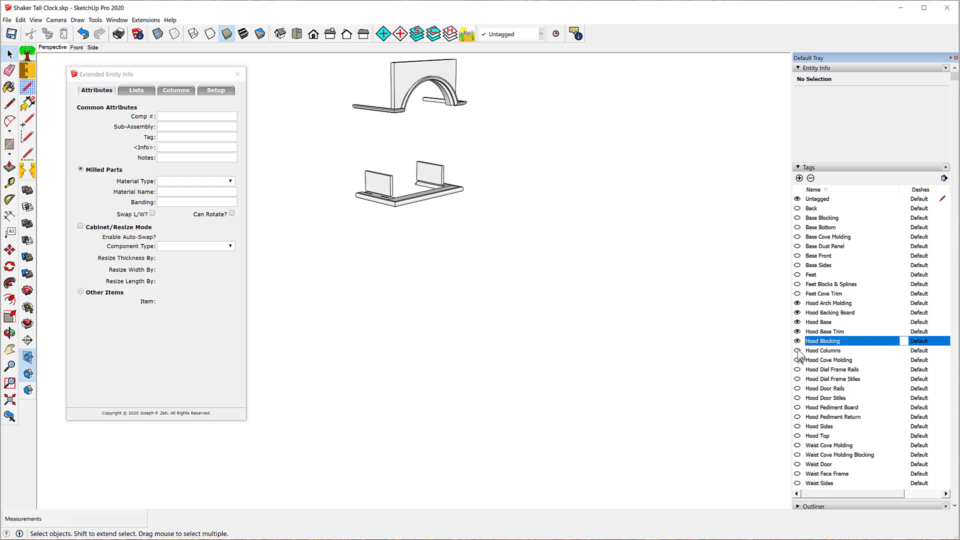
pyautogui.click(798, 351)
pyautogui.click(797, 361)
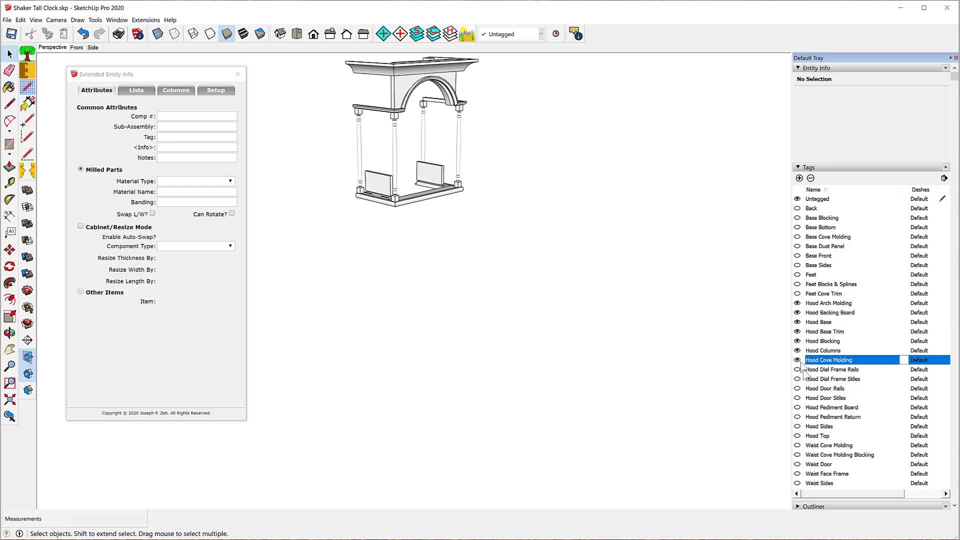
pyautogui.click(798, 370)
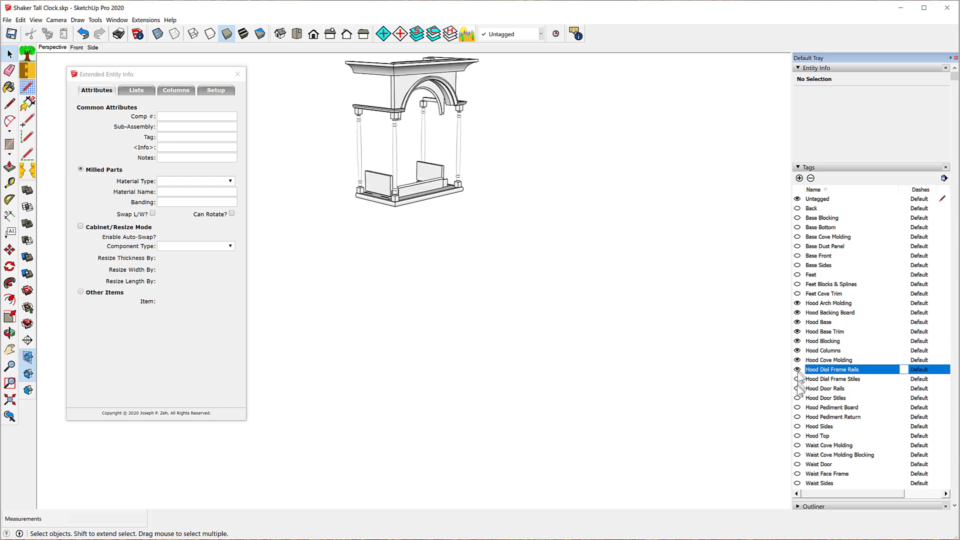
pyautogui.click(798, 379)
pyautogui.click(797, 388)
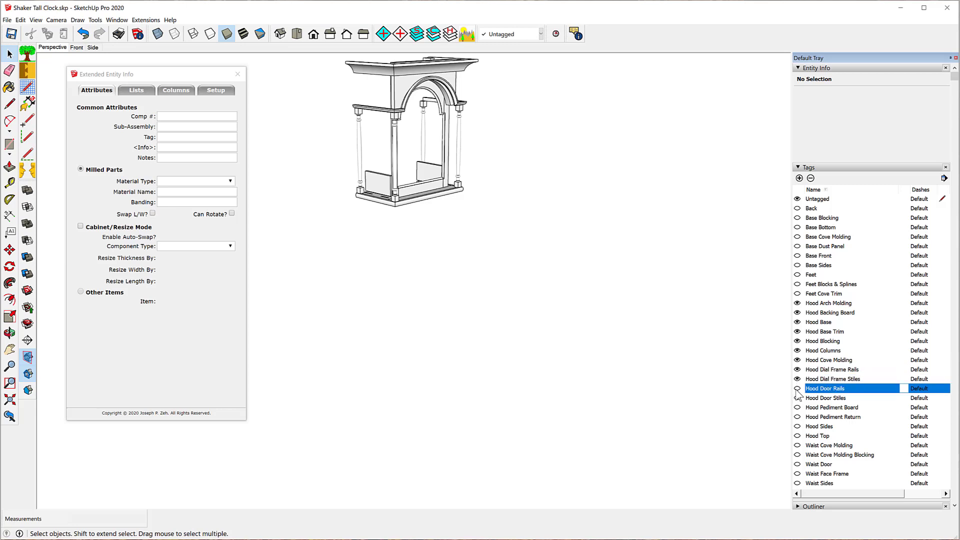
pyautogui.click(798, 397)
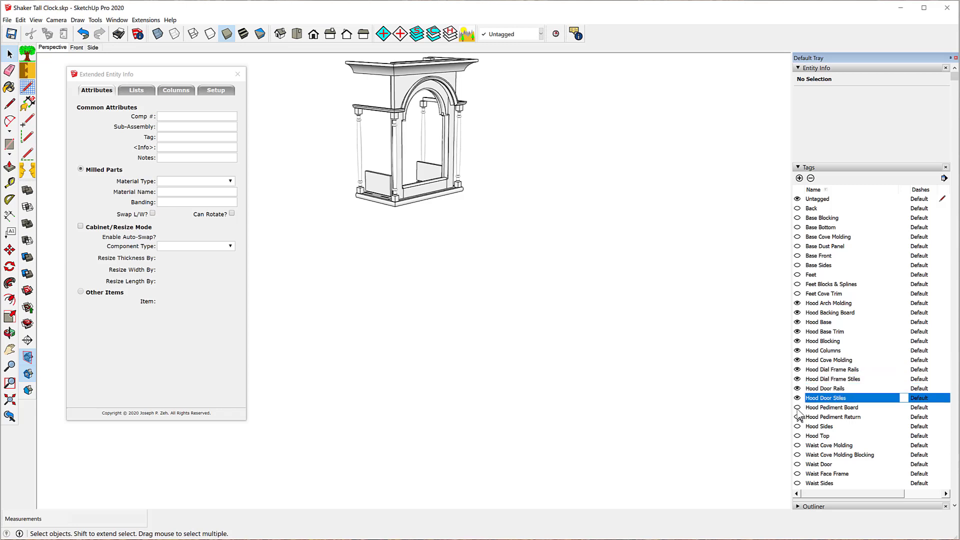
pyautogui.click(797, 408)
pyautogui.click(797, 417)
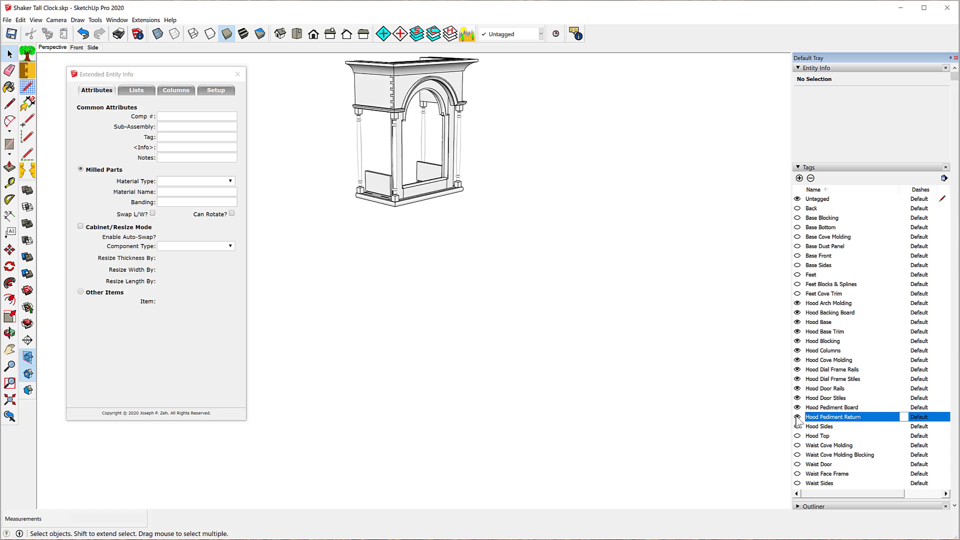
pyautogui.click(797, 426)
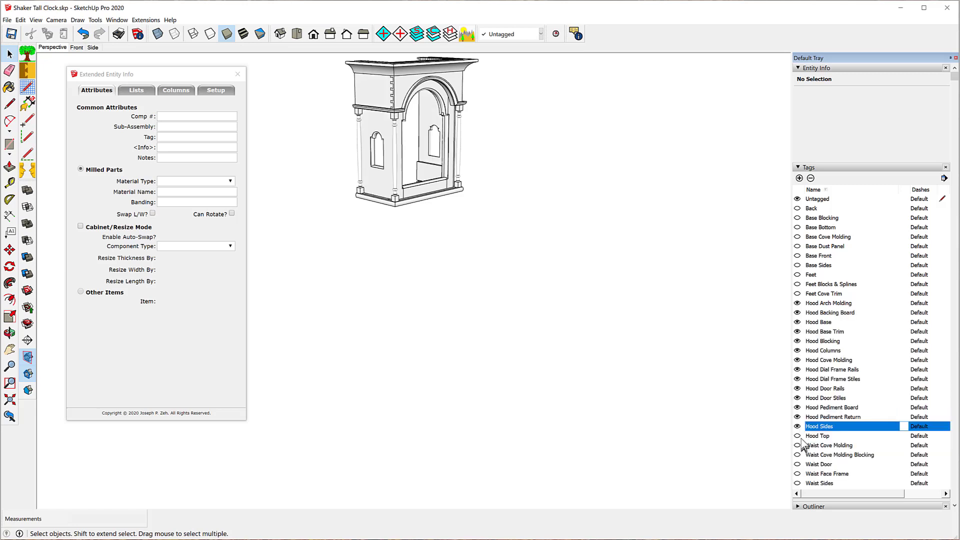
pyautogui.click(797, 436)
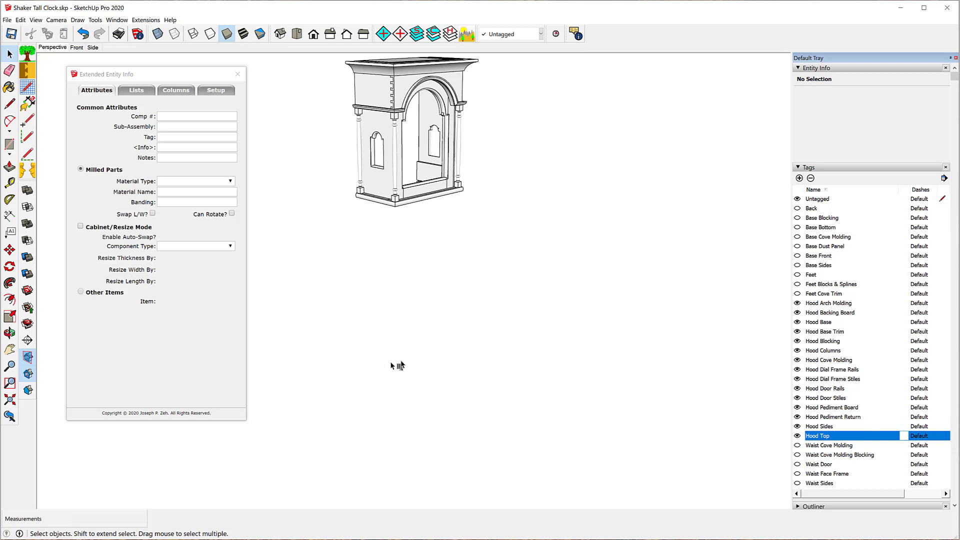
# Set the sub-assembly of all the visible hood parts to Hood and clear the selection.
pyautogui.hotkey('ctrl', 'a')
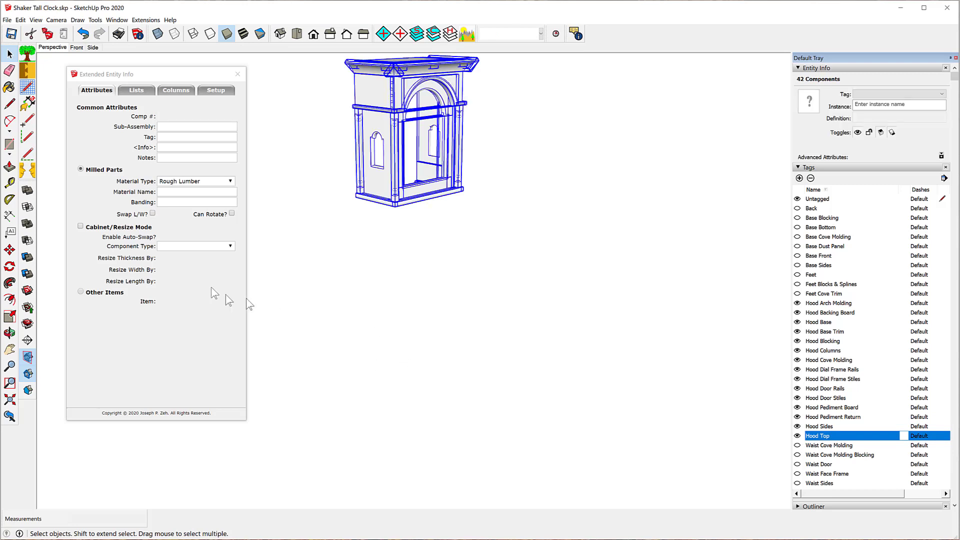
pyautogui.click(167, 126)
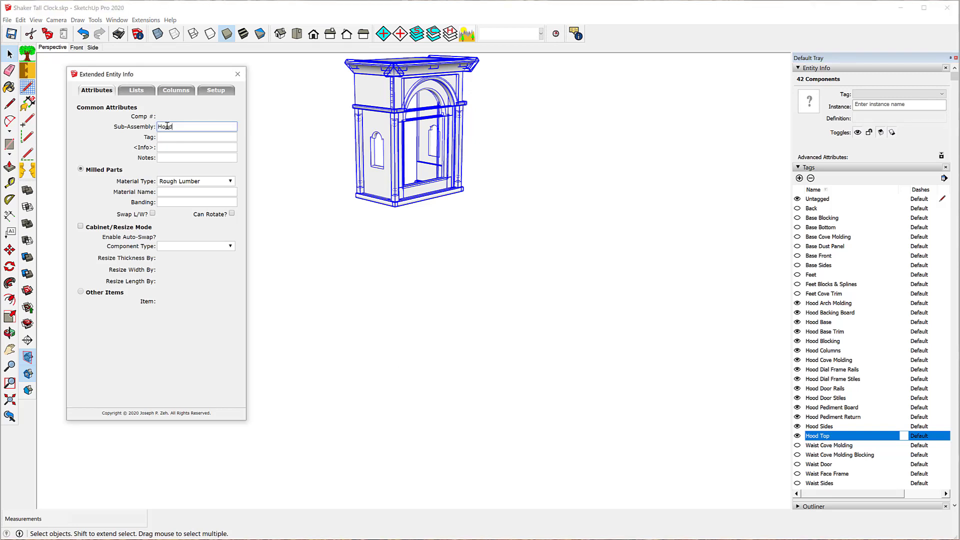
pyautogui.click(521, 239)
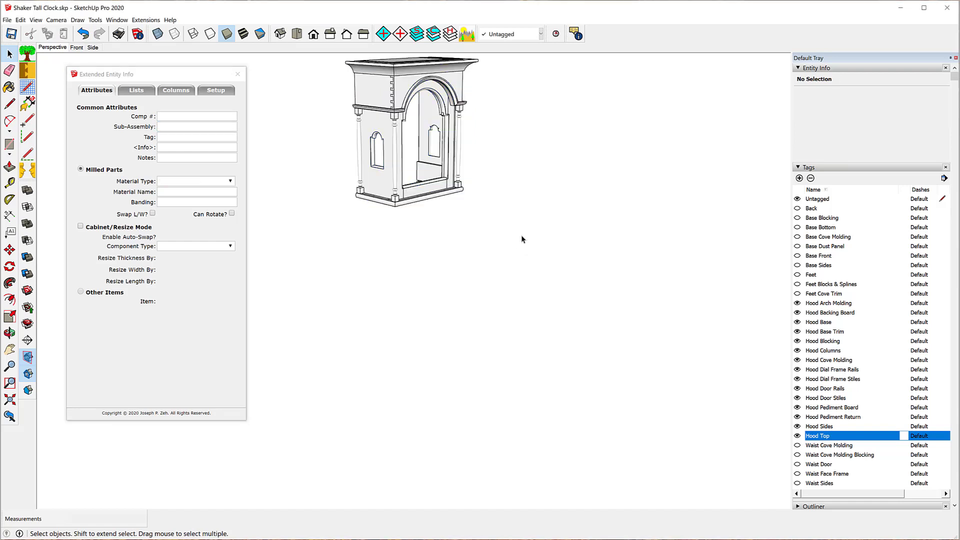
pyautogui.click(842, 445)
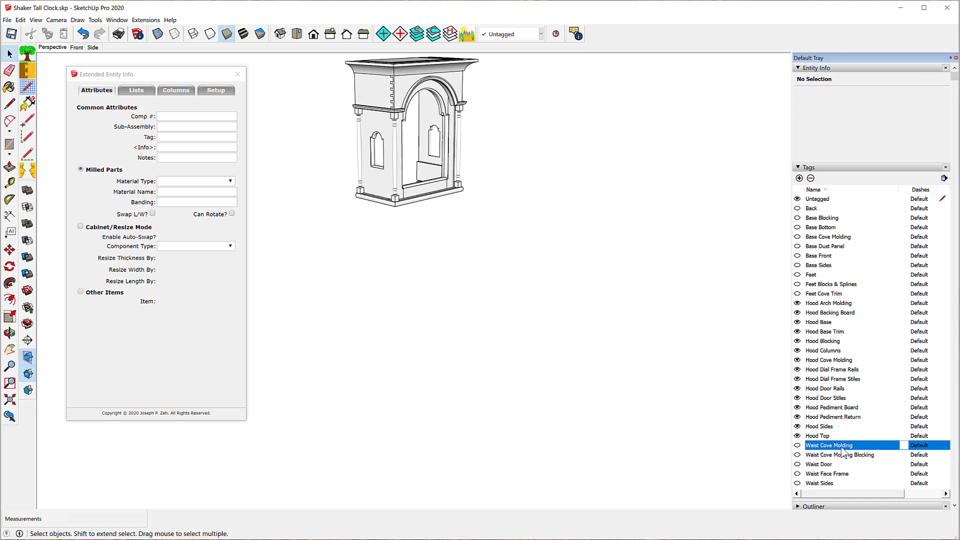
pyautogui.click(797, 445)
pyautogui.click(797, 454)
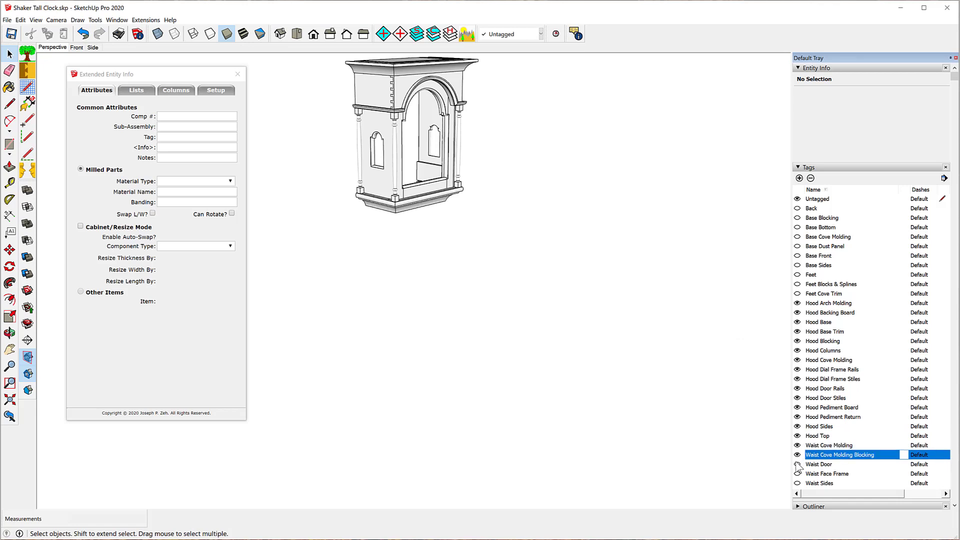
pyautogui.click(797, 464)
pyautogui.click(797, 473)
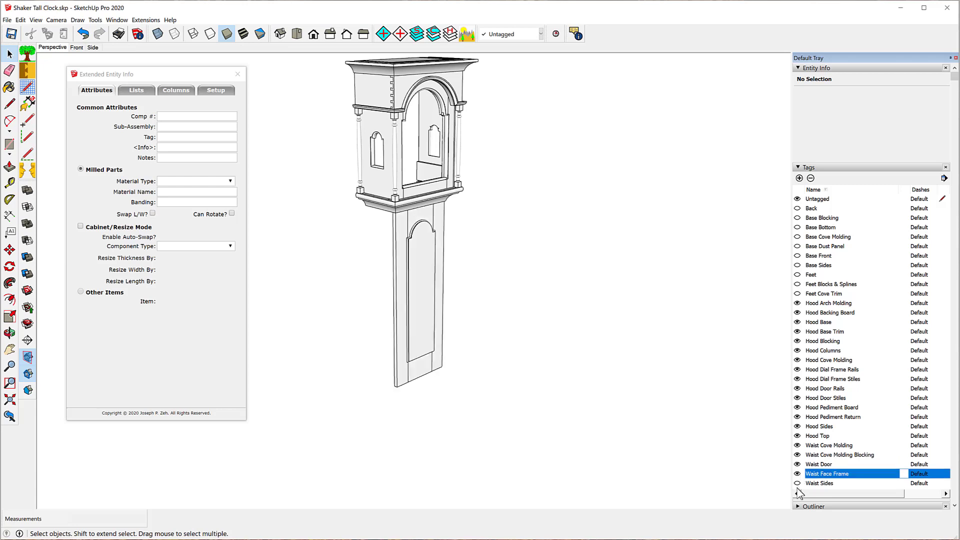
pyautogui.click(797, 483)
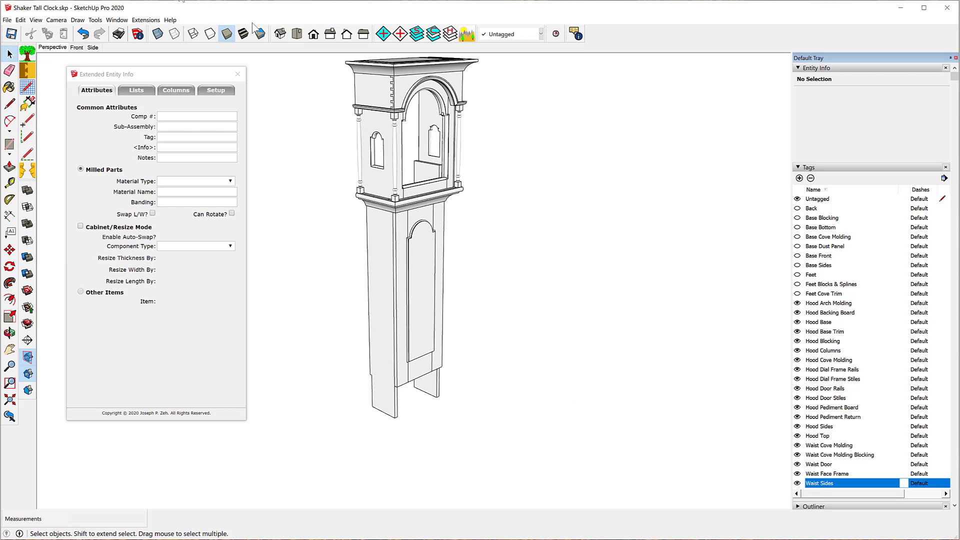
# Isolate all the Waist tags, from Waist Cove Molding through Waist Sides.
pyautogui.click(450, 33)
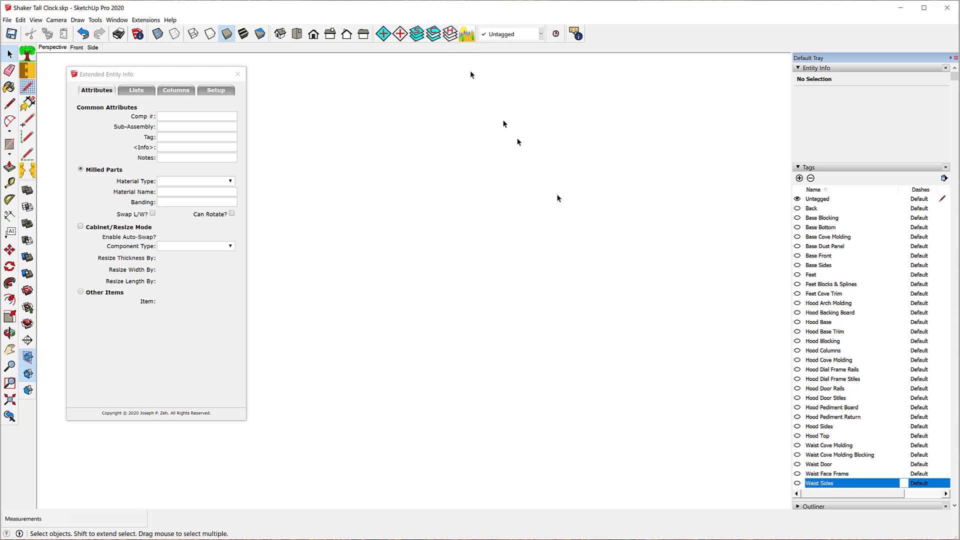
pyautogui.click(797, 483)
pyautogui.click(797, 473)
pyautogui.click(797, 464)
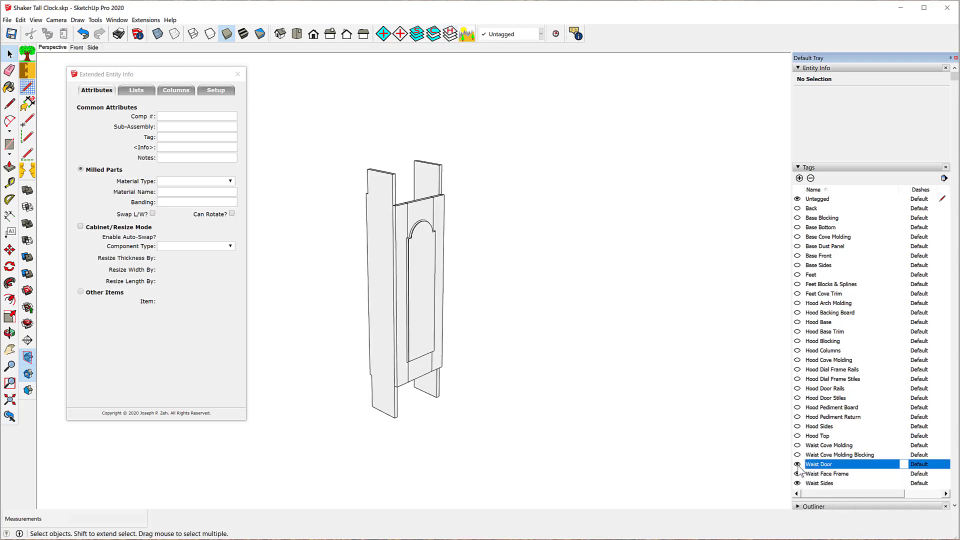
pyautogui.click(797, 455)
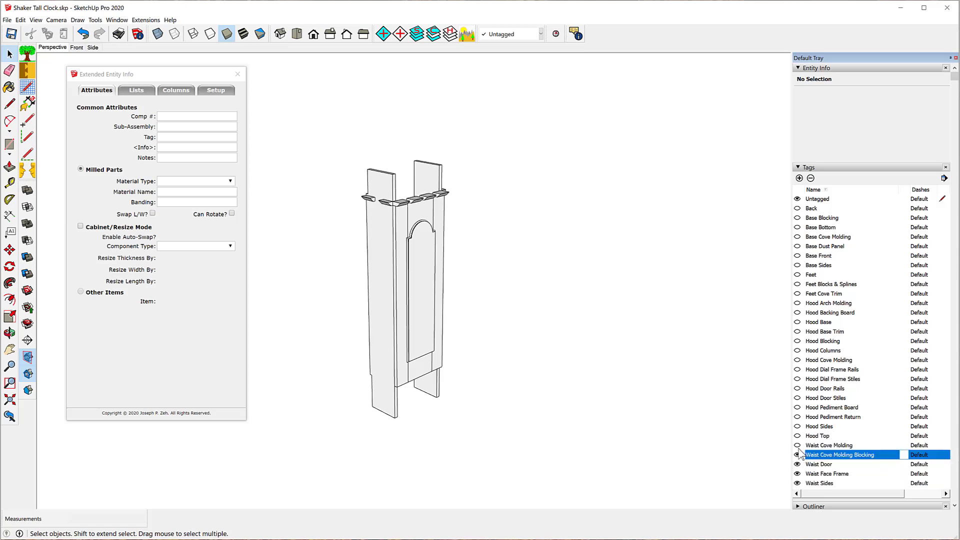
pyautogui.click(798, 445)
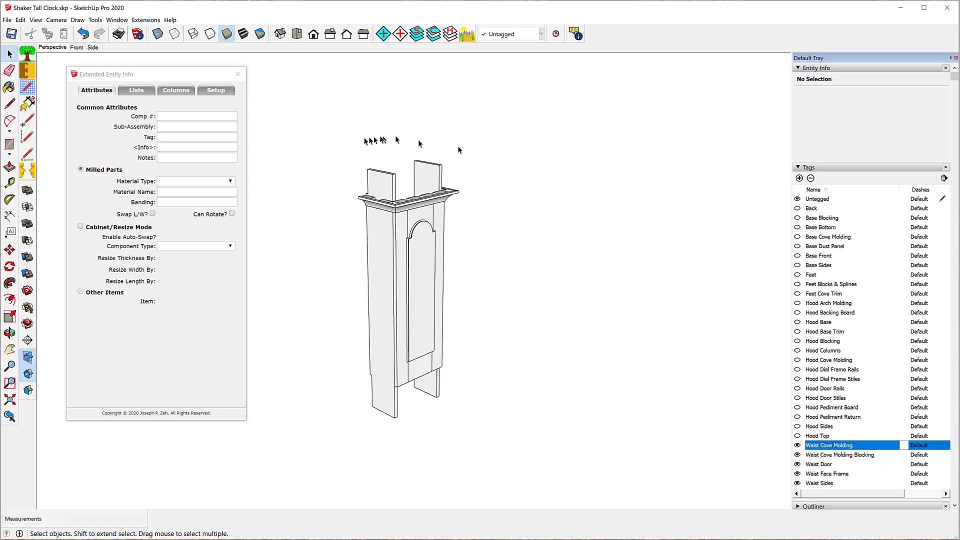
# Set the sub-assembly of all the visible waist parts to Waist and restore the whole clock with the Perspective scene.
pyautogui.moveTo(315, 120); pyautogui.dragTo(595, 459)
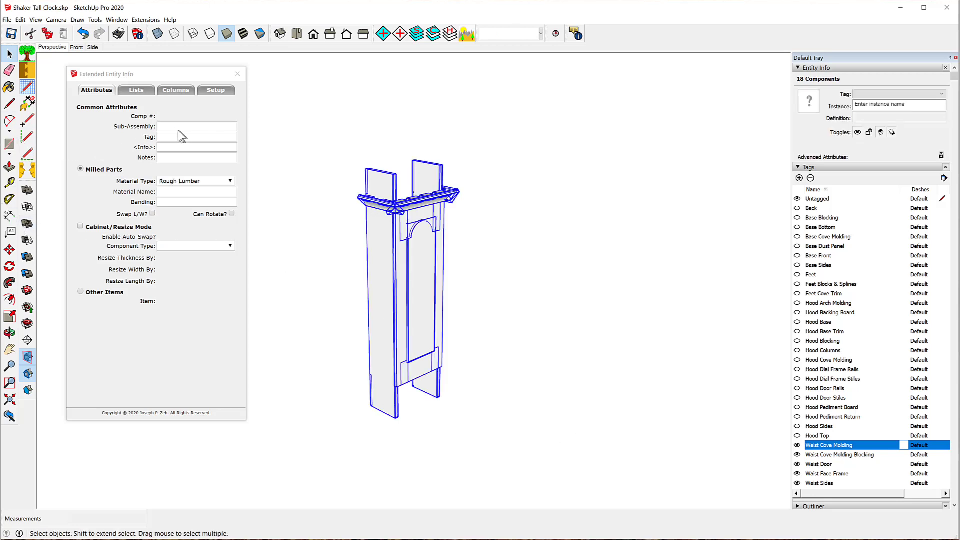
pyautogui.click(176, 127)
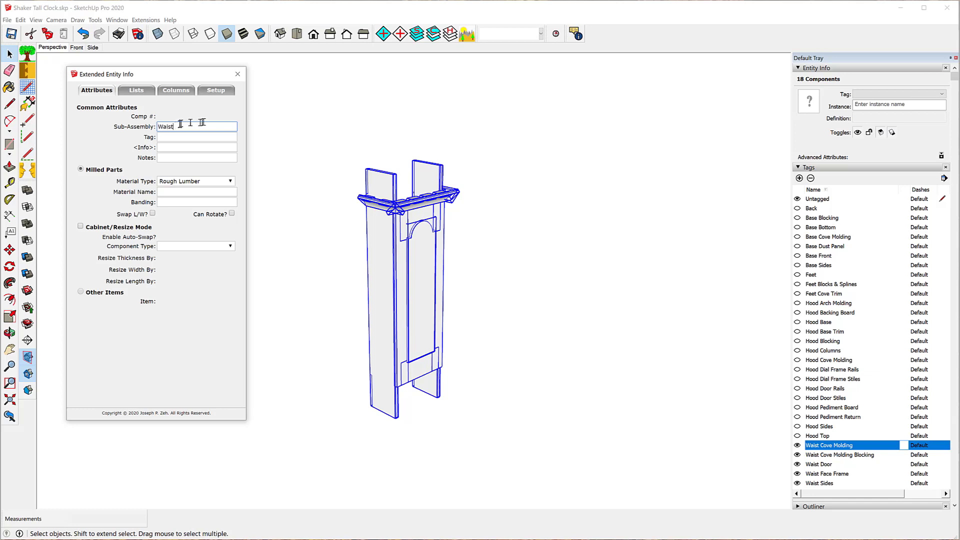
pyautogui.click(332, 114)
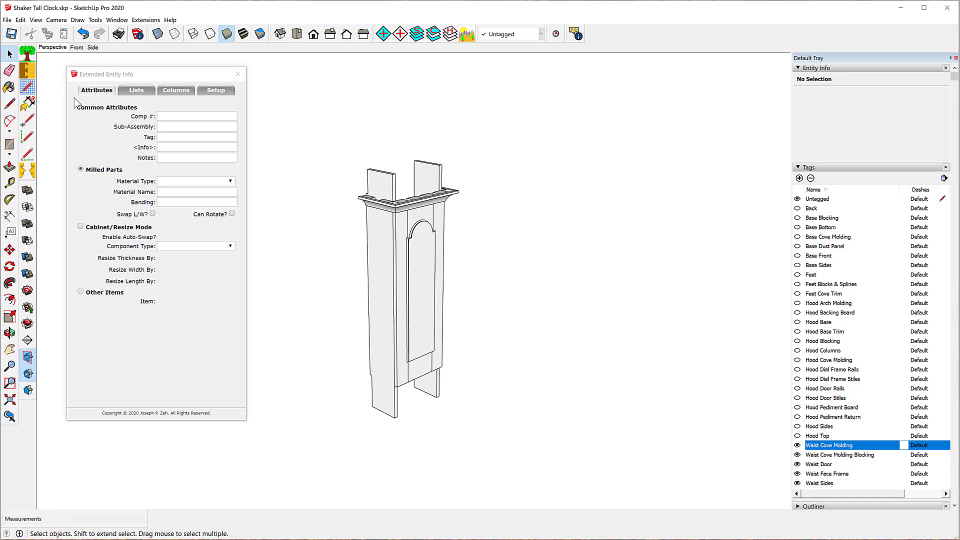
pyautogui.click(53, 47)
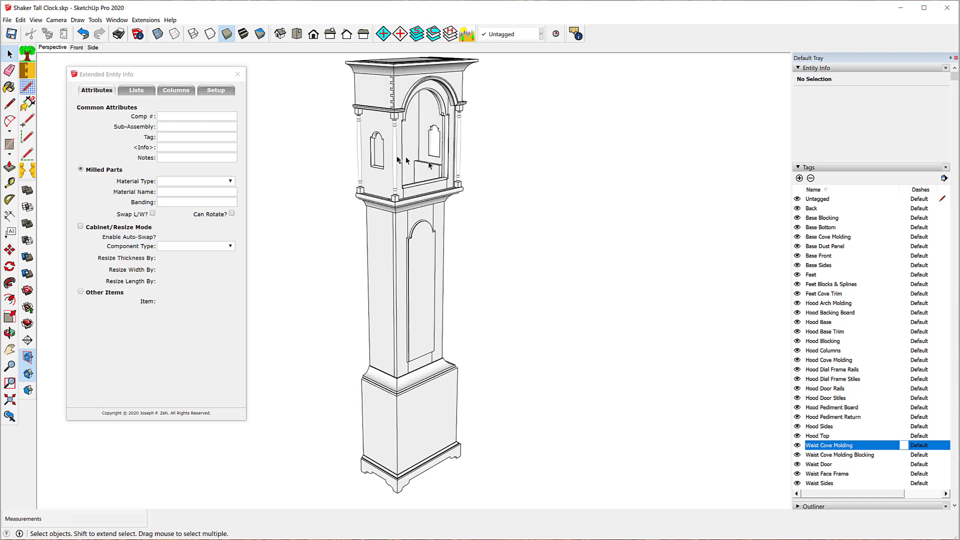
# Check the assigned attributes of the waist door, base front, front foot and left hood pediment return.
pyautogui.click(419, 288)
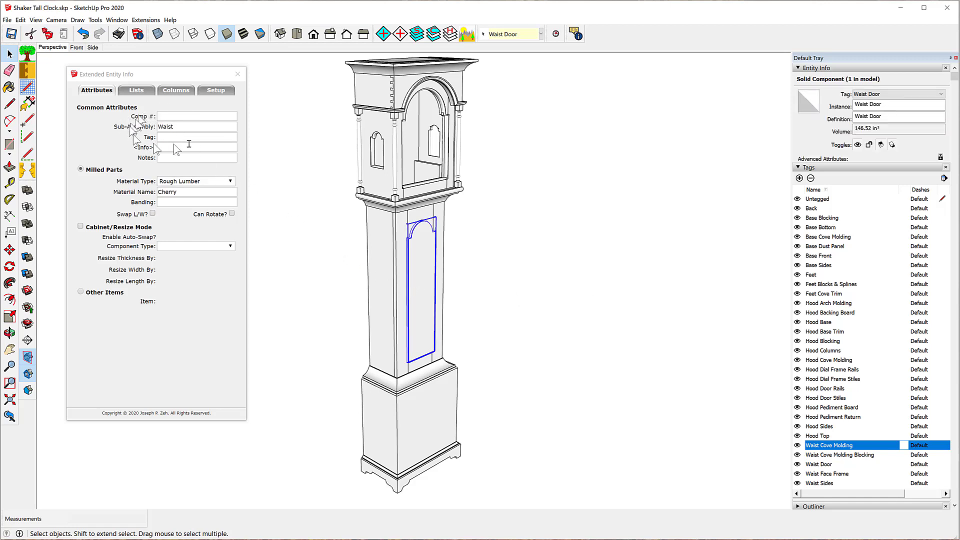
pyautogui.click(443, 423)
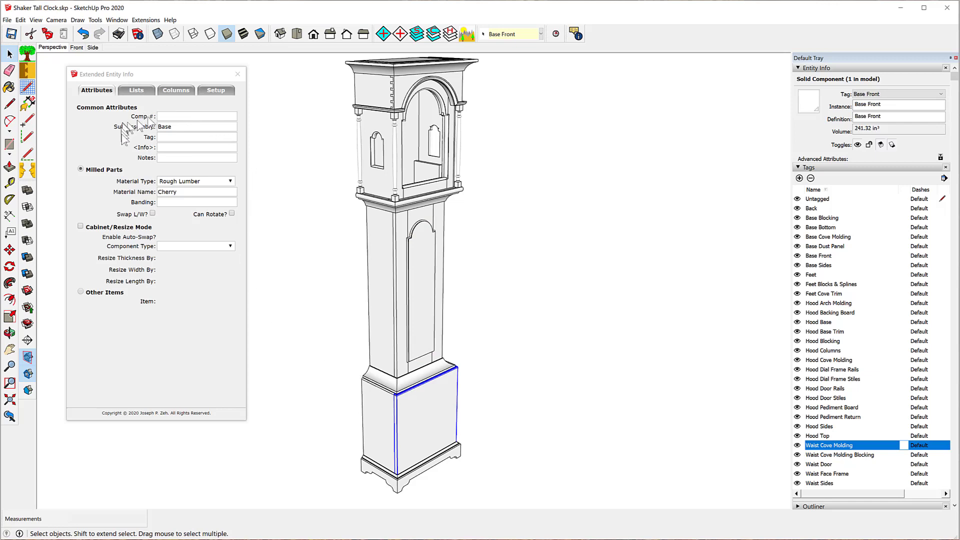
pyautogui.click(420, 473)
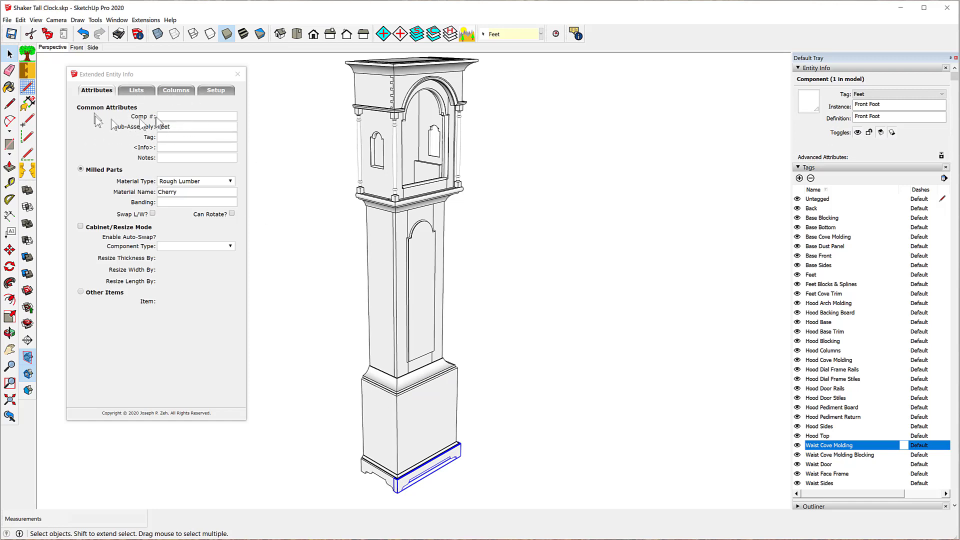
pyautogui.click(379, 89)
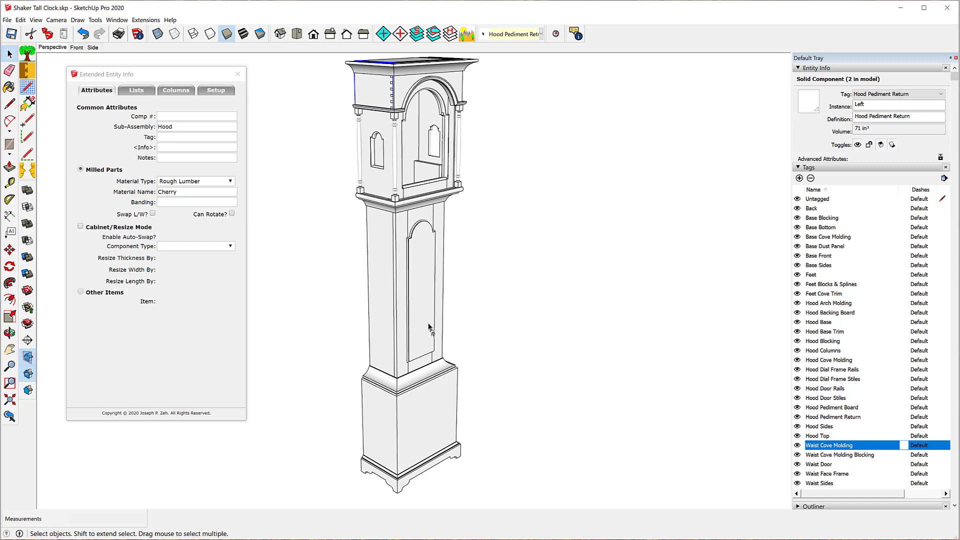
# Enable Cabinet/Resize Mode for the waist door and set both its width and length resize amounts to 1/2".
pyautogui.click(423, 264)
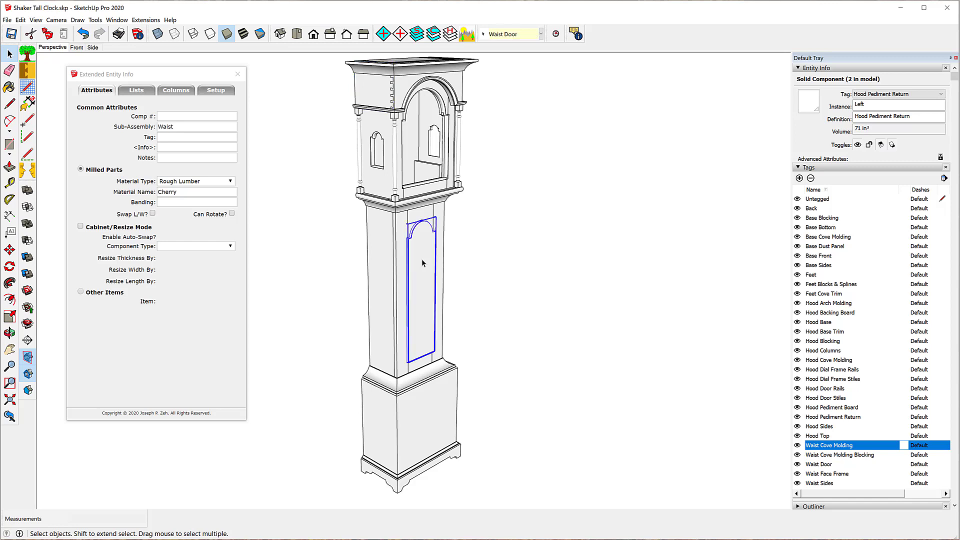
pyautogui.click(81, 226)
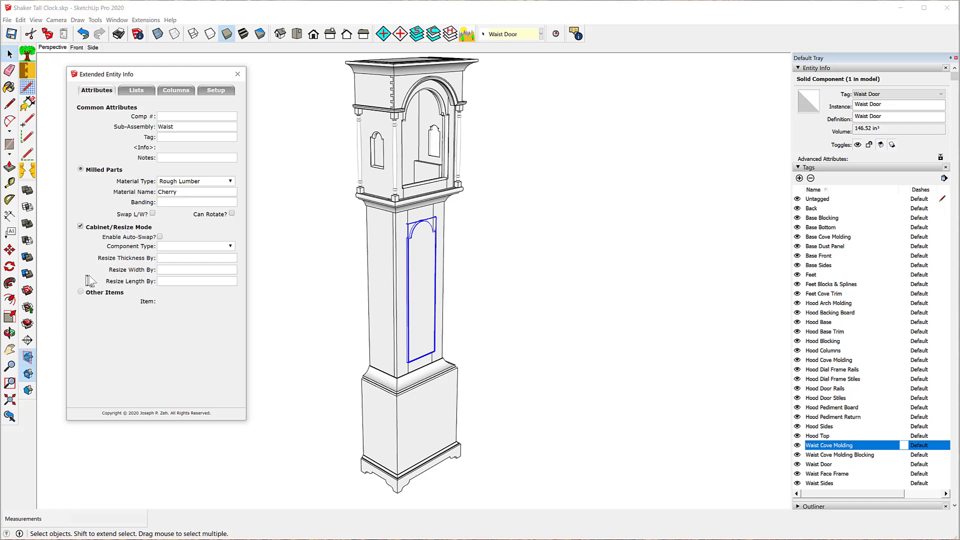
pyautogui.click(171, 269)
pyautogui.write('1/2')
pyautogui.click(210, 281)
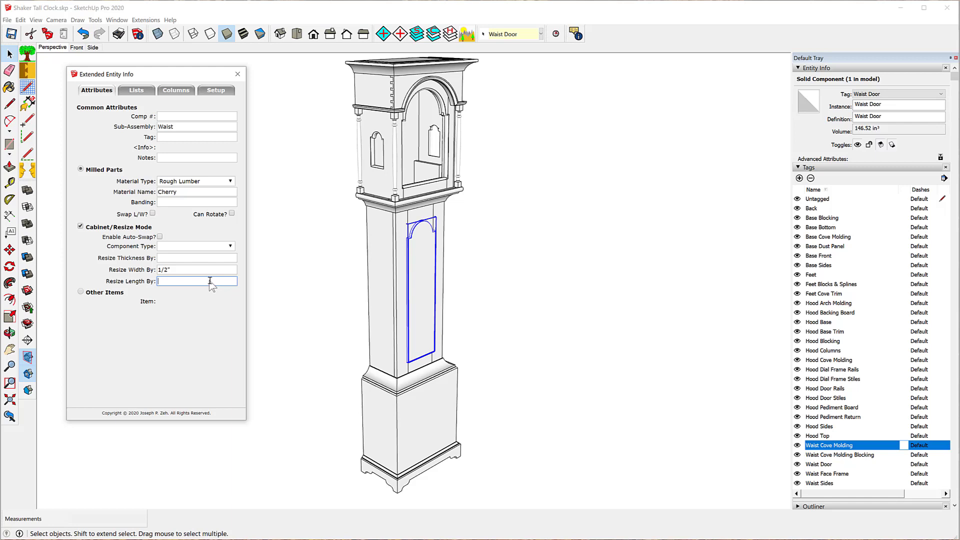
pyautogui.write('1/')
pyautogui.click(540, 243)
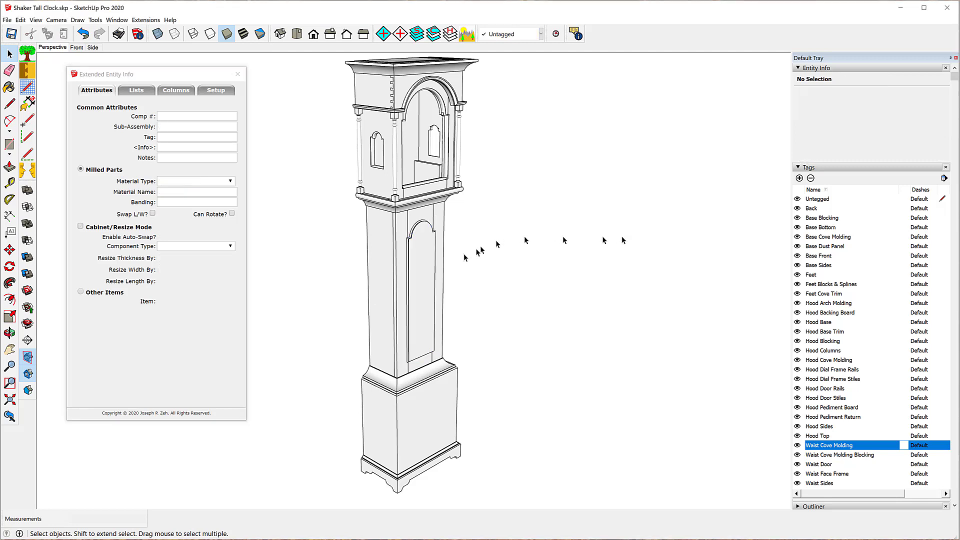
# Review the waist door's attributes and the export field formatting options, and close Extended Entity Info.
pyautogui.click(418, 256)
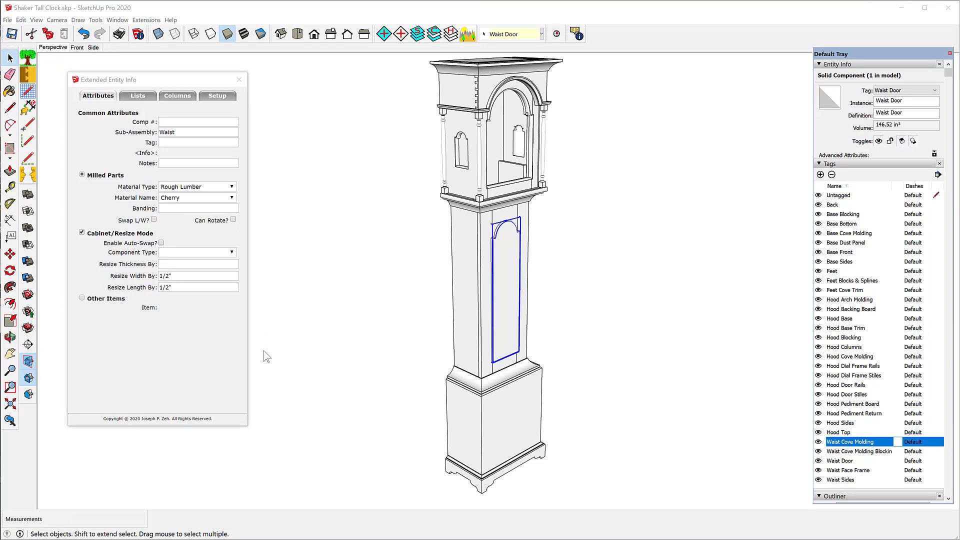
pyautogui.click(217, 96)
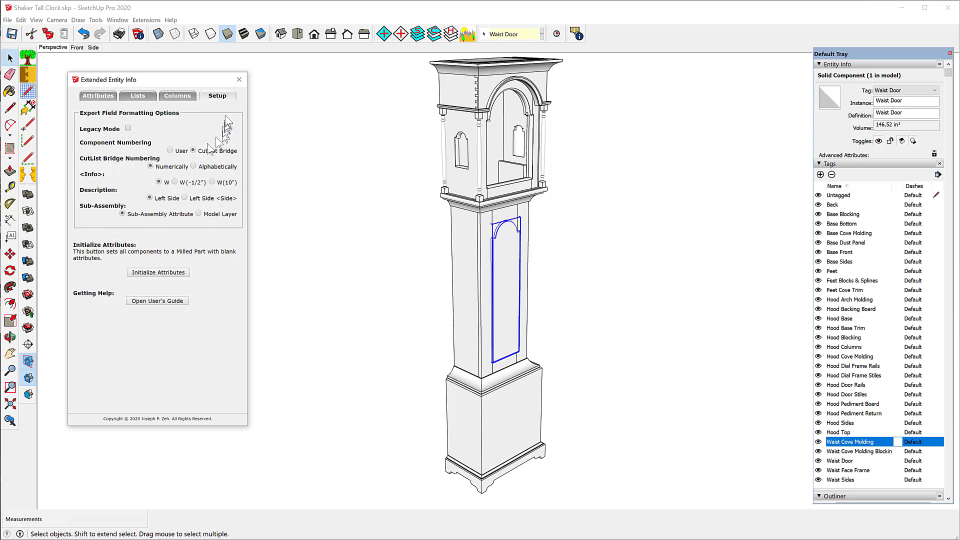
pyautogui.click(239, 80)
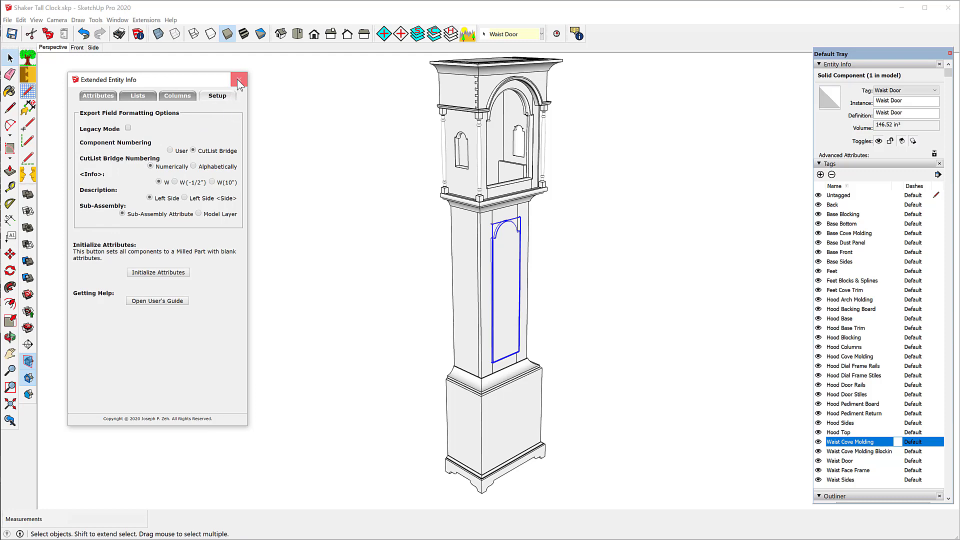
# Create the CutList Bridge LX reports from the Perspective scene, including the spreadsheet-compatible and CutList Plus fx files.
pyautogui.click(8, 20)
pyautogui.moveTo(73, 197)
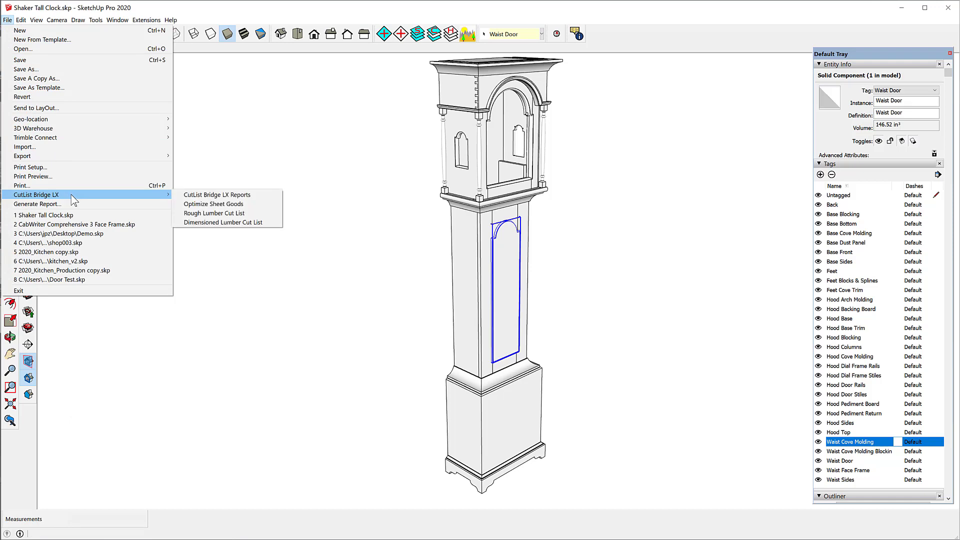
pyautogui.click(255, 195)
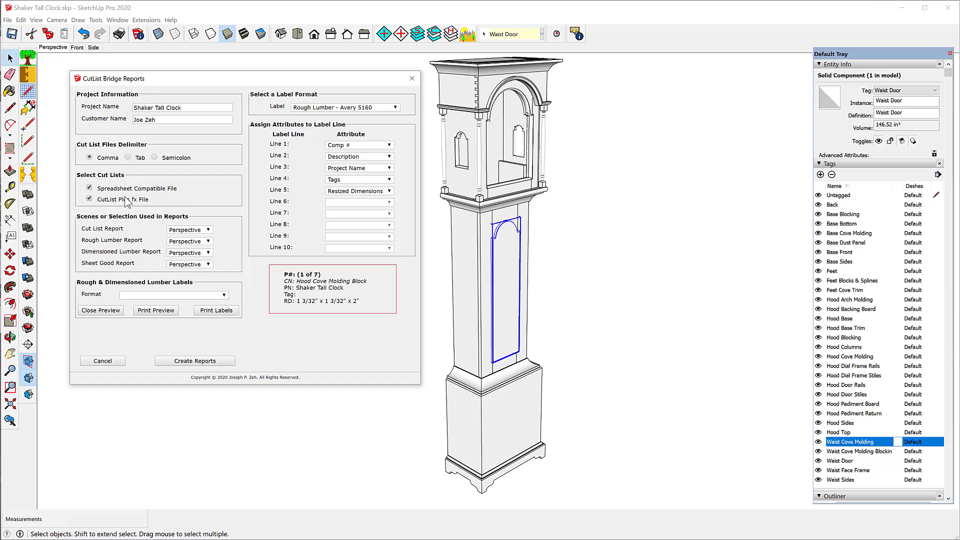
pyautogui.click(89, 198)
pyautogui.click(208, 230)
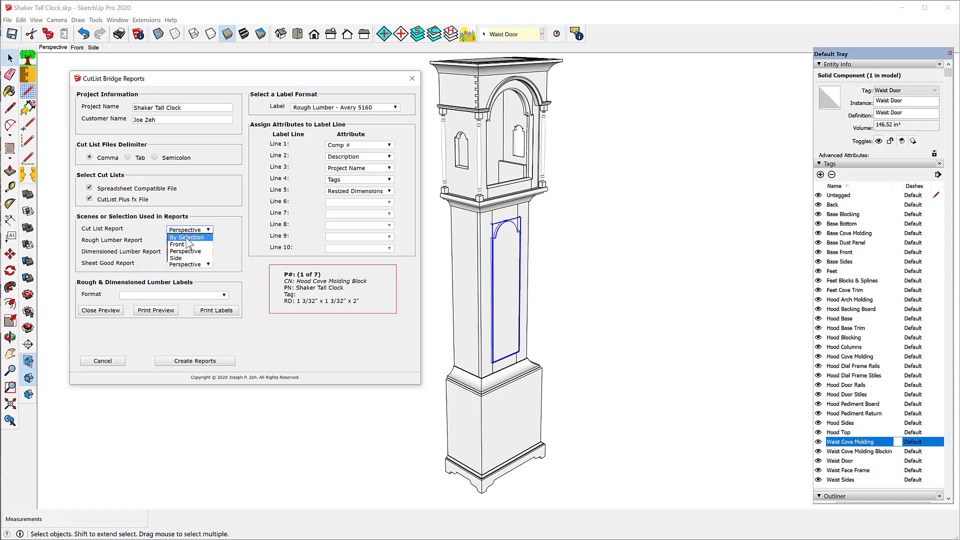
pyautogui.click(233, 227)
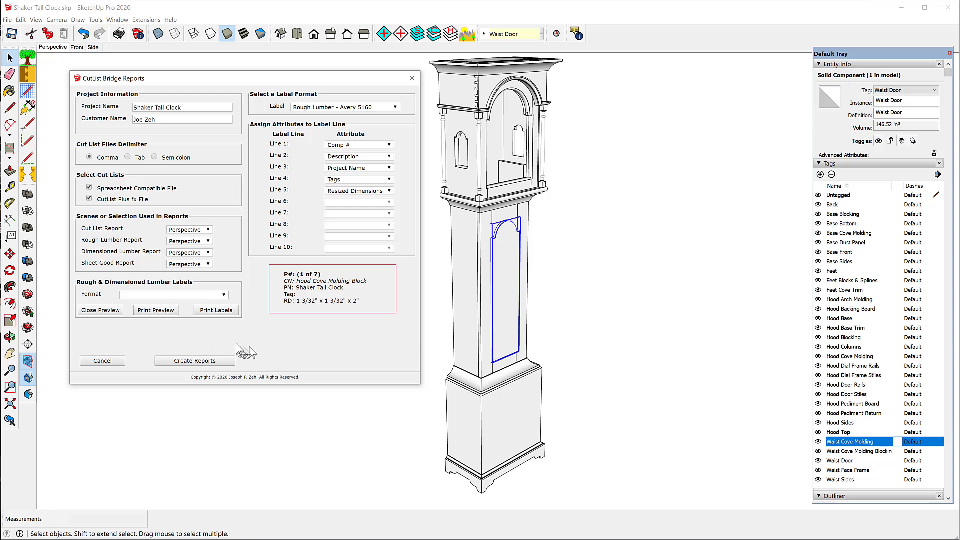
pyautogui.click(193, 361)
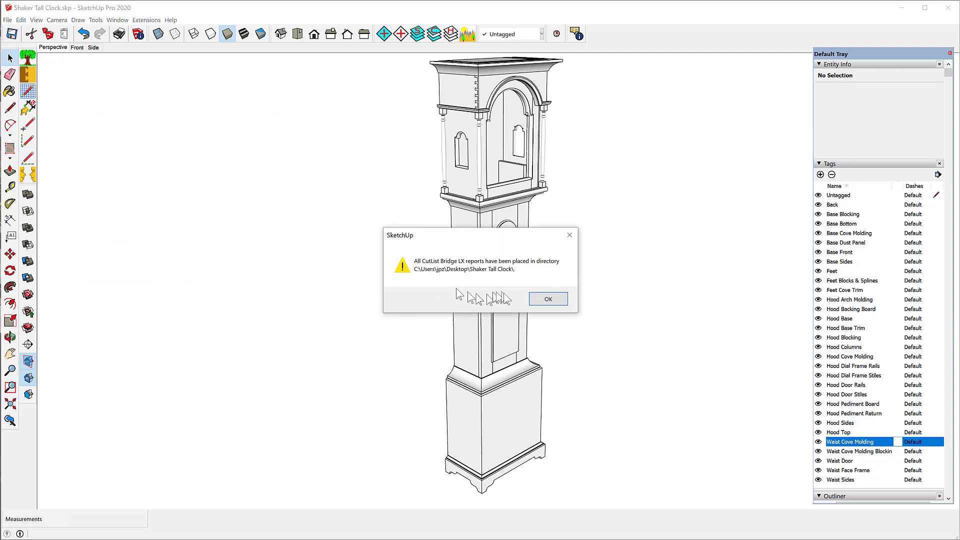
pyautogui.click(545, 300)
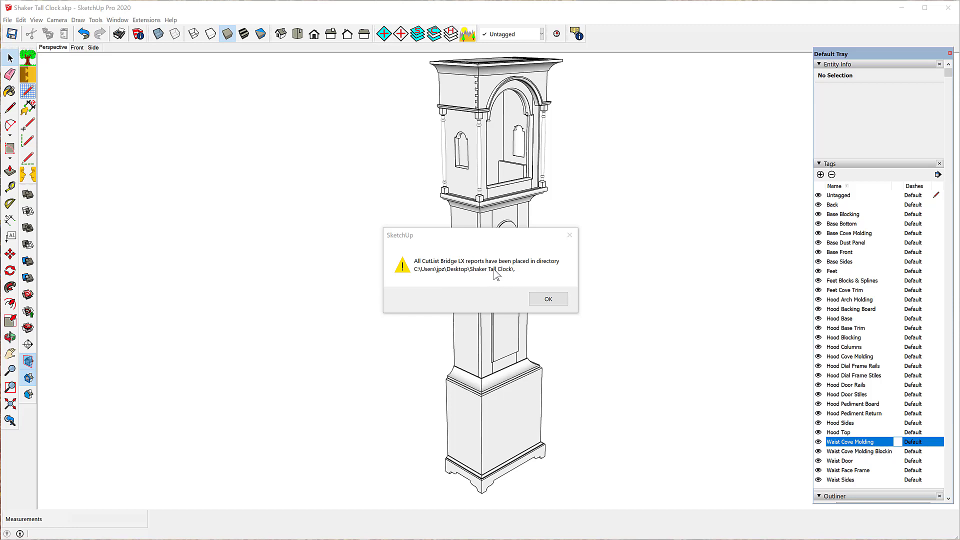
pyautogui.click(548, 300)
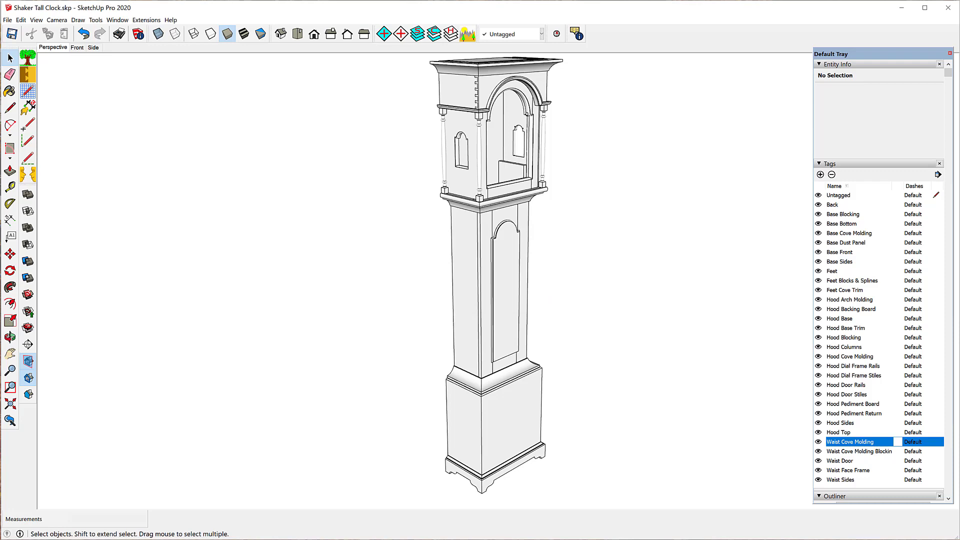
# Switch to the Shaker Tall Clock folder in File Explorer and view dimensioned_lumber_schedule.csv in OpenOffice Calc, imported as comma-separated, then close it.
pyautogui.moveTo(959, 95); pyautogui.dragTo(394, 85)
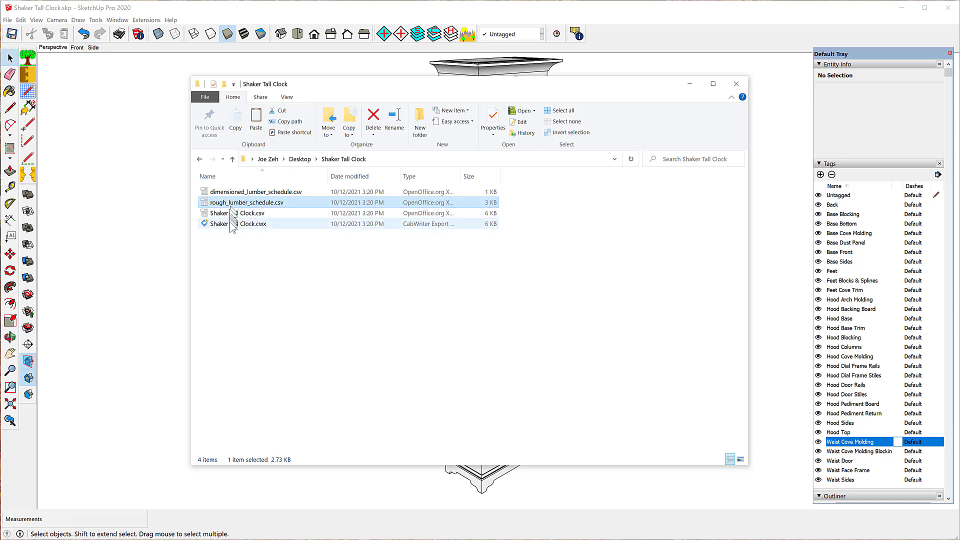
pyautogui.click(220, 193)
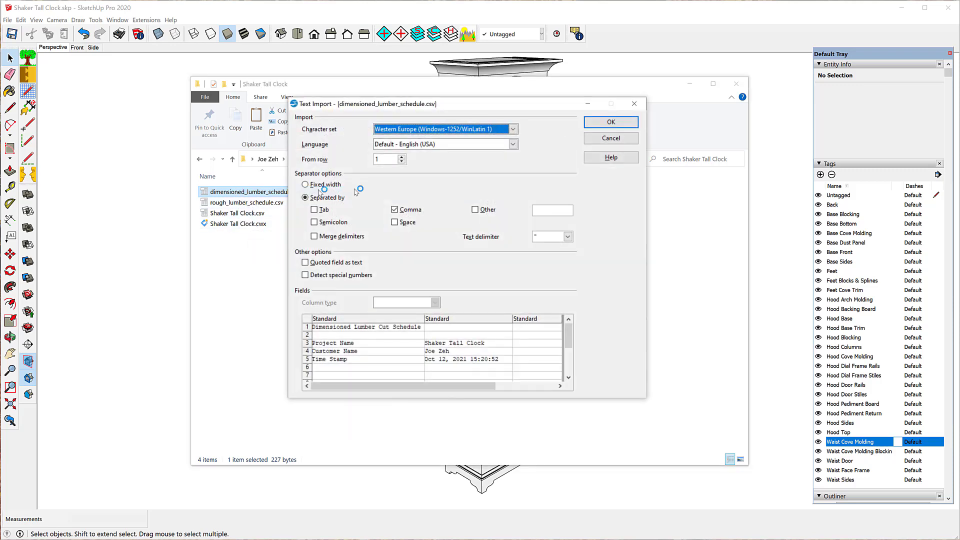
pyautogui.click(606, 126)
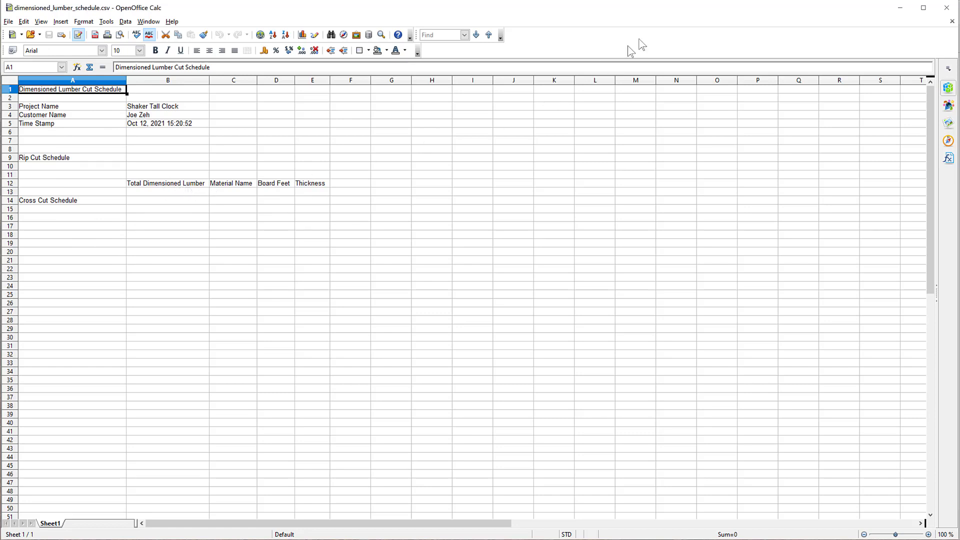
pyautogui.click(947, 9)
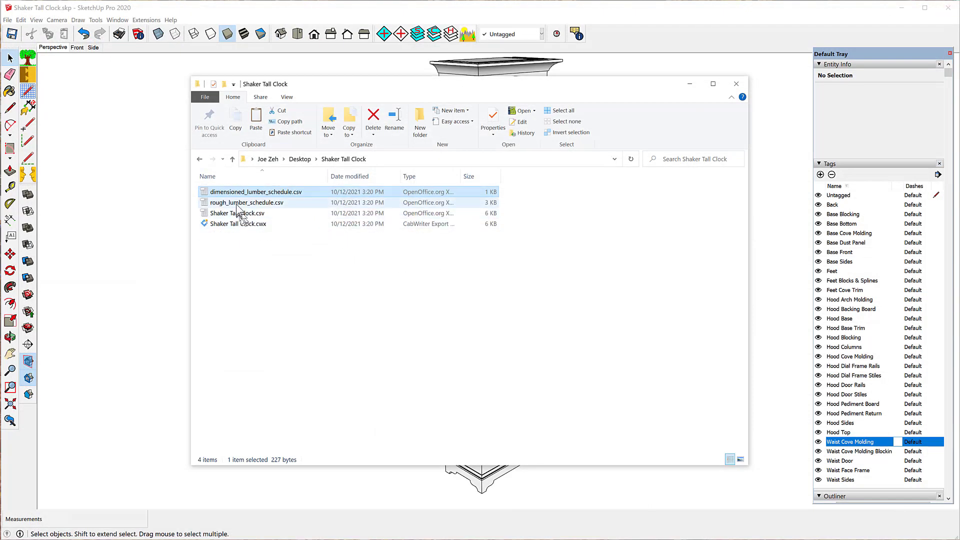
# Open rough_lumber_schedule.csv in OpenOffice Calc as comma-separated text and skim its rip cut and cross cut sections.
pyautogui.click(236, 205)
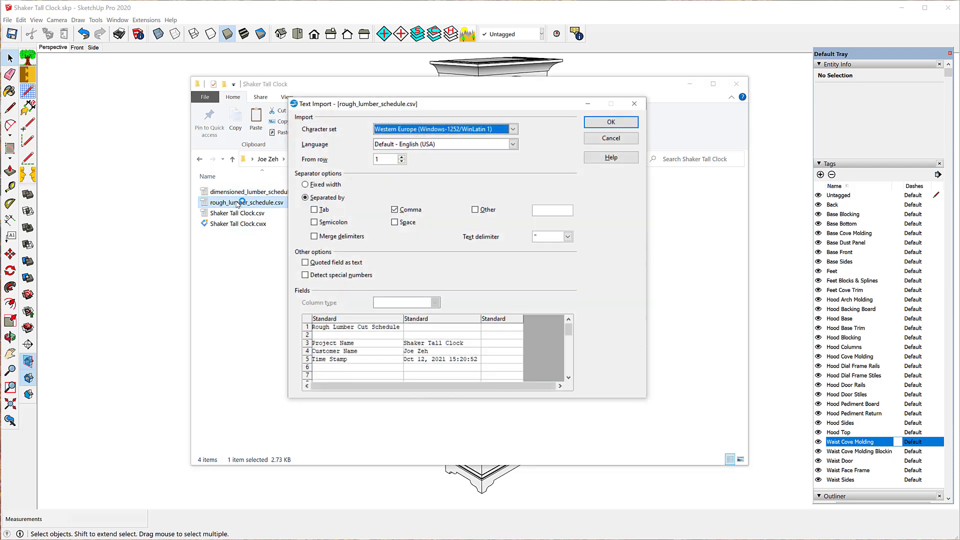
pyautogui.click(609, 123)
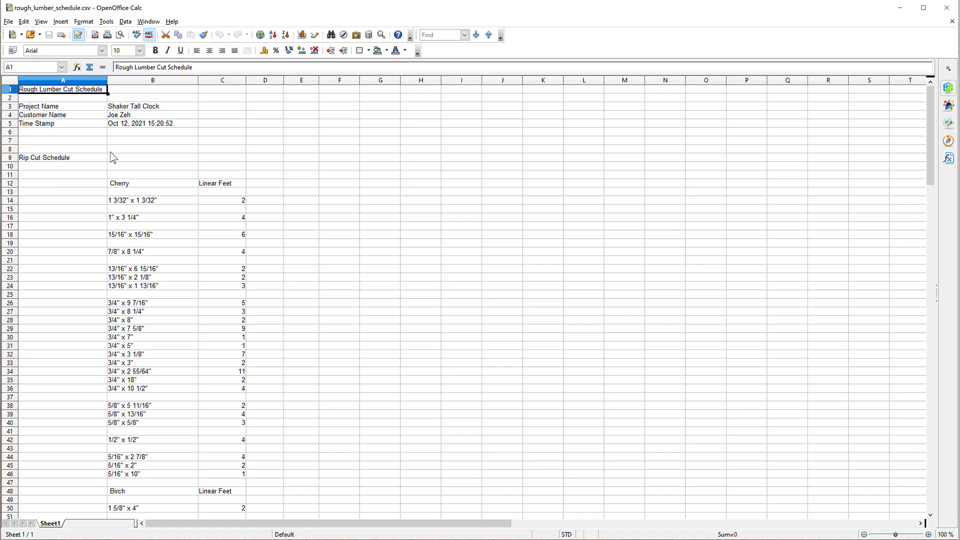
pyautogui.scroll(-11, 111, 166)
pyautogui.scroll(-5, 110, 167)
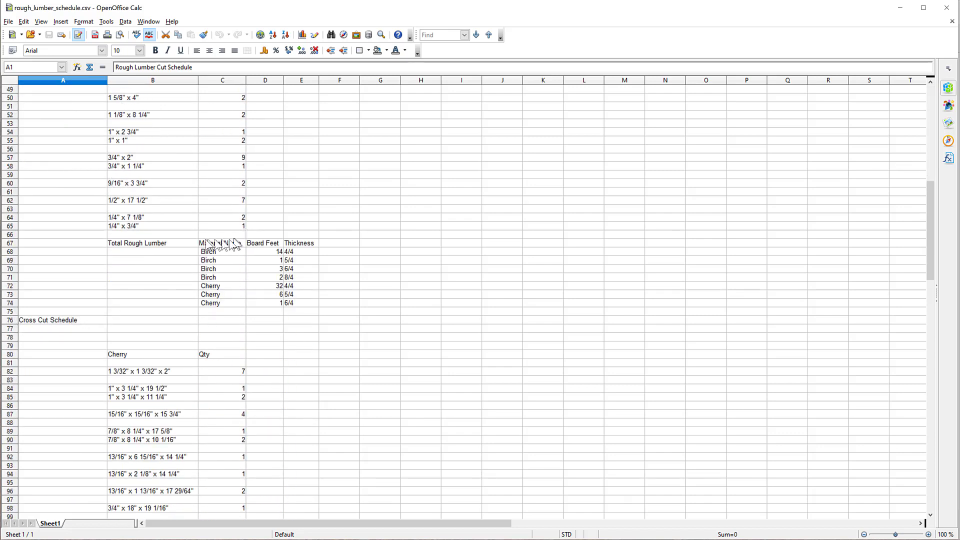
pyautogui.scroll(3, 163, 233)
pyautogui.scroll(13, 162, 230)
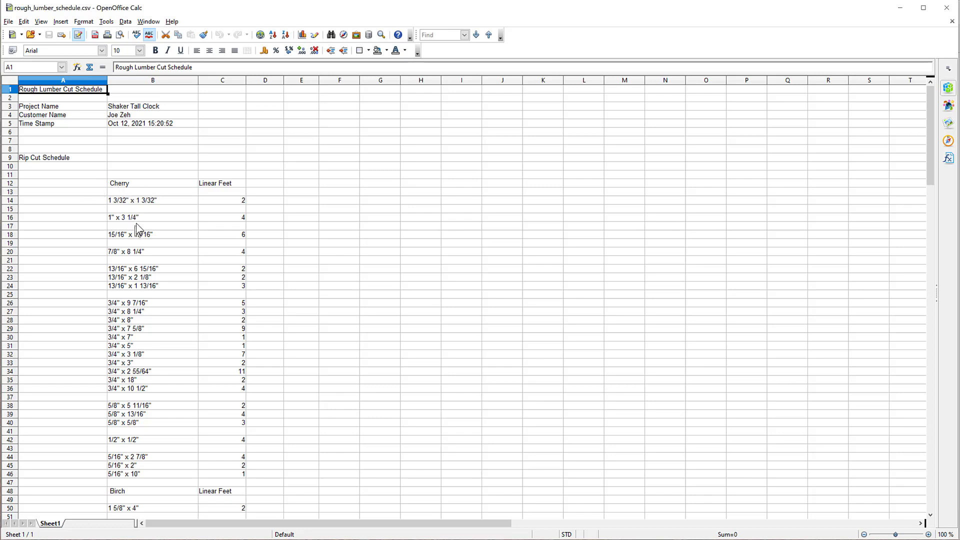
# Examine the Rip Cut Schedule's cherry and birch linear feet and the Total Rough Lumber table.
pyautogui.scroll(-7, 133, 222)
pyautogui.scroll(7, 135, 225)
pyautogui.scroll(-2, 225, 249)
pyautogui.scroll(-3, 224, 249)
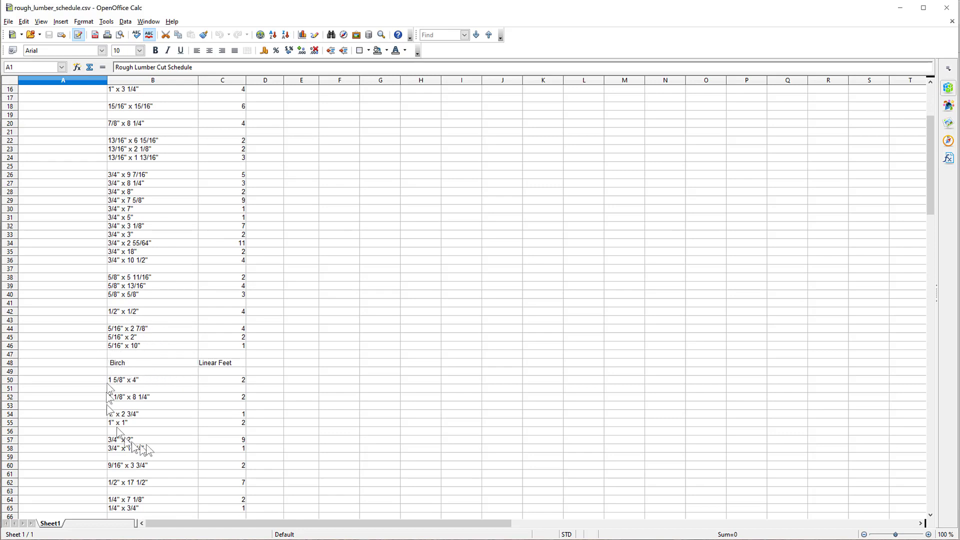
pyautogui.scroll(-6, 241, 268)
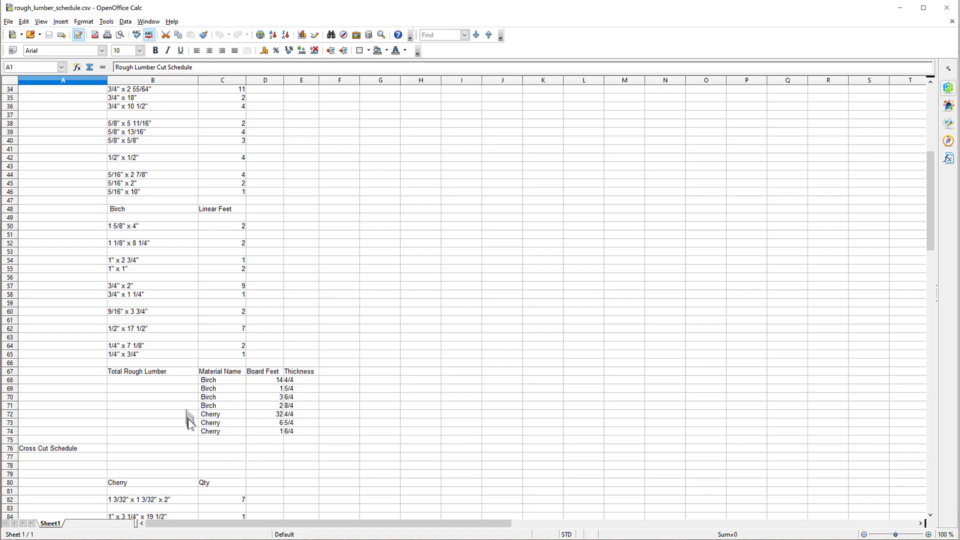
pyautogui.scroll(-7, 188, 420)
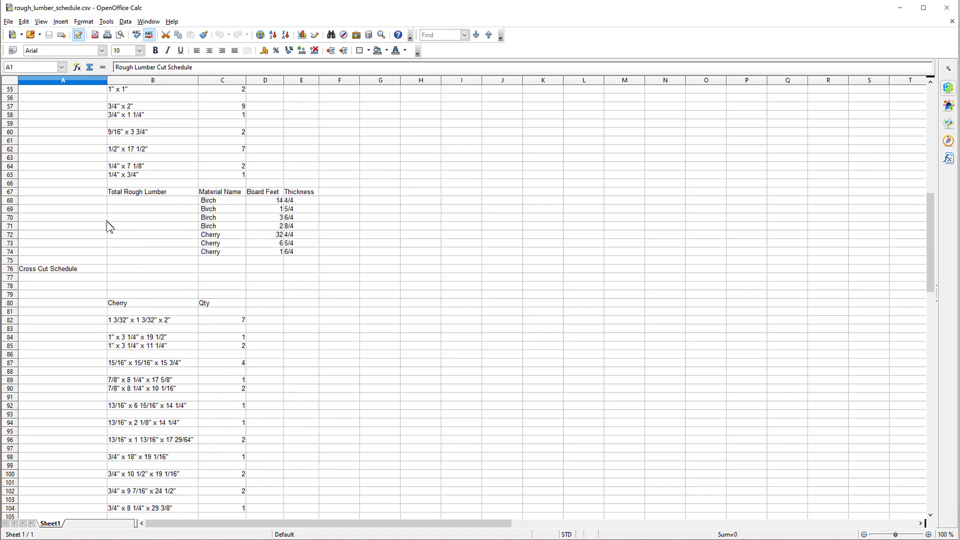
pyautogui.scroll(13, 100, 219)
pyautogui.scroll(5, 75, 203)
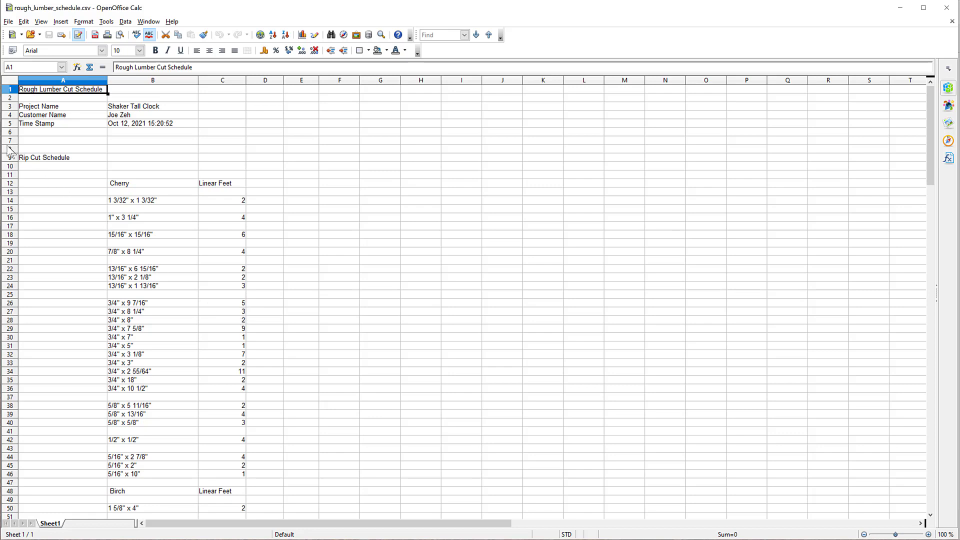
# Review the Cross Cut Schedule's cherry and birch part sizes and quantities, and close the rough lumber schedule.
pyautogui.scroll(-3, 155, 293)
pyautogui.scroll(-14, 155, 294)
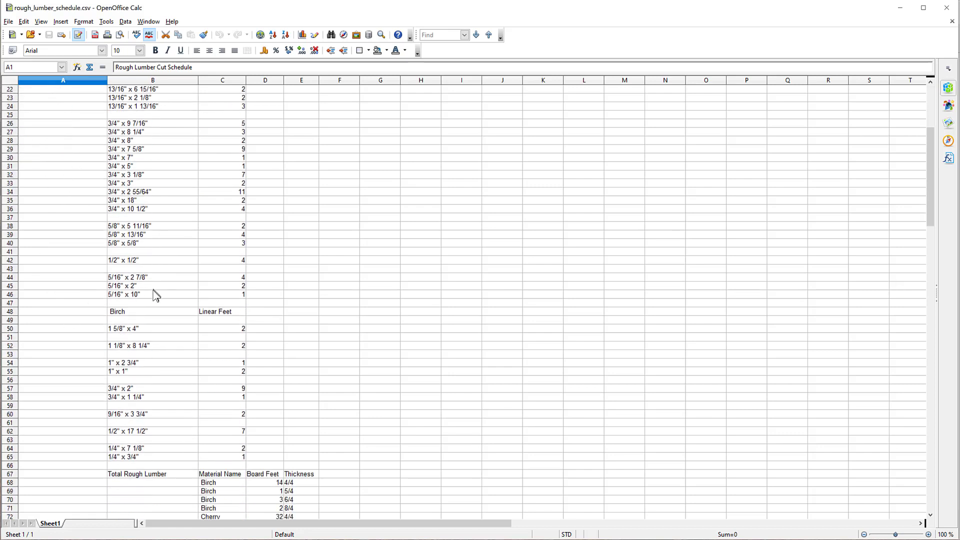
pyautogui.scroll(-7, 154, 294)
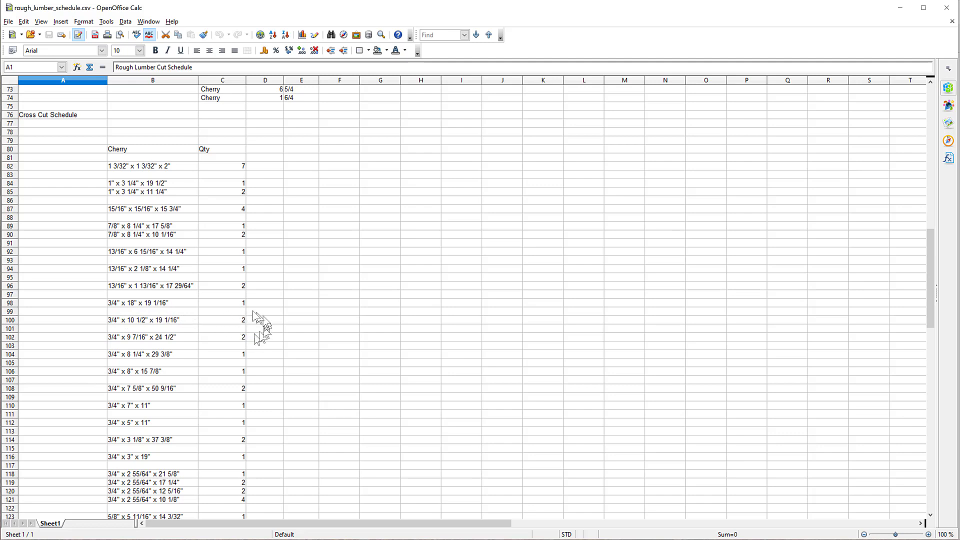
pyautogui.scroll(-5, 162, 340)
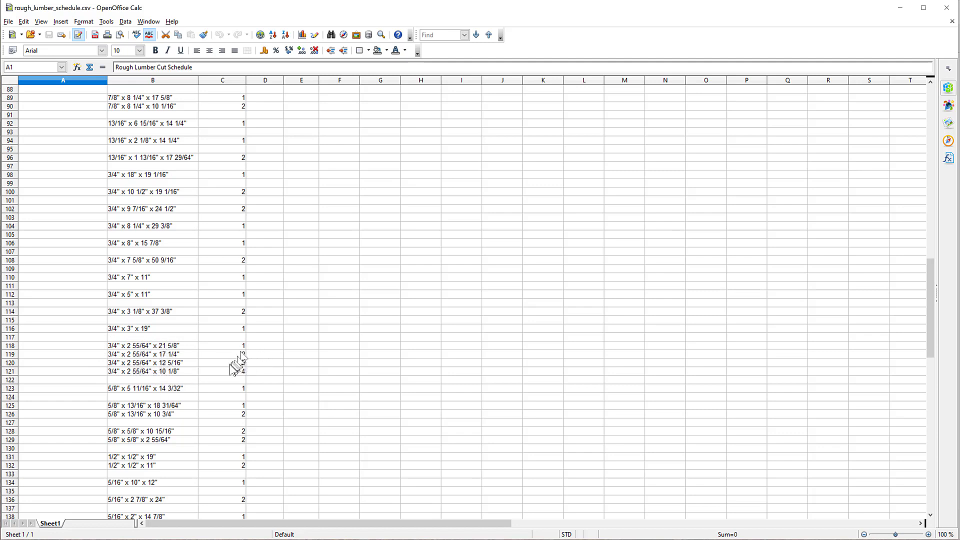
pyautogui.scroll(-5, 225, 332)
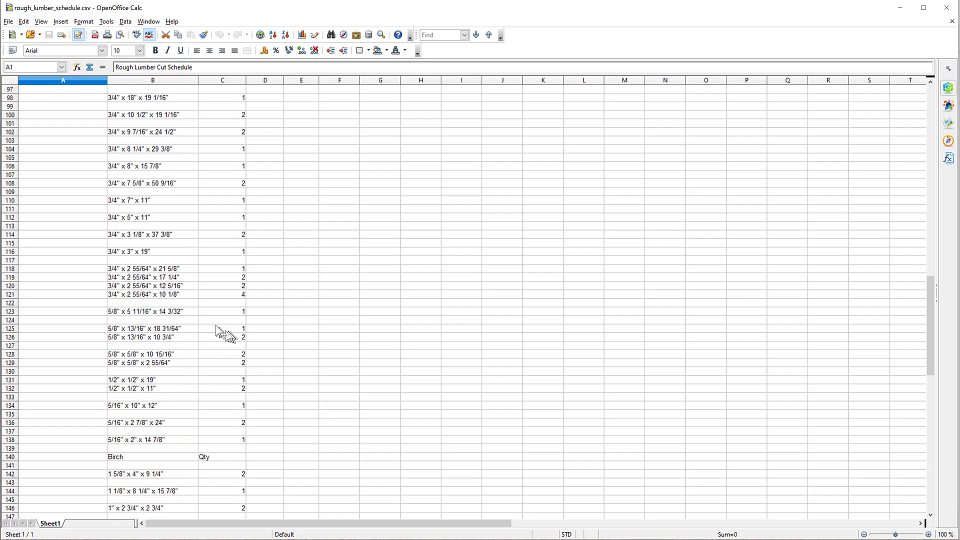
pyautogui.scroll(-5, 215, 329)
pyautogui.scroll(-5, 209, 328)
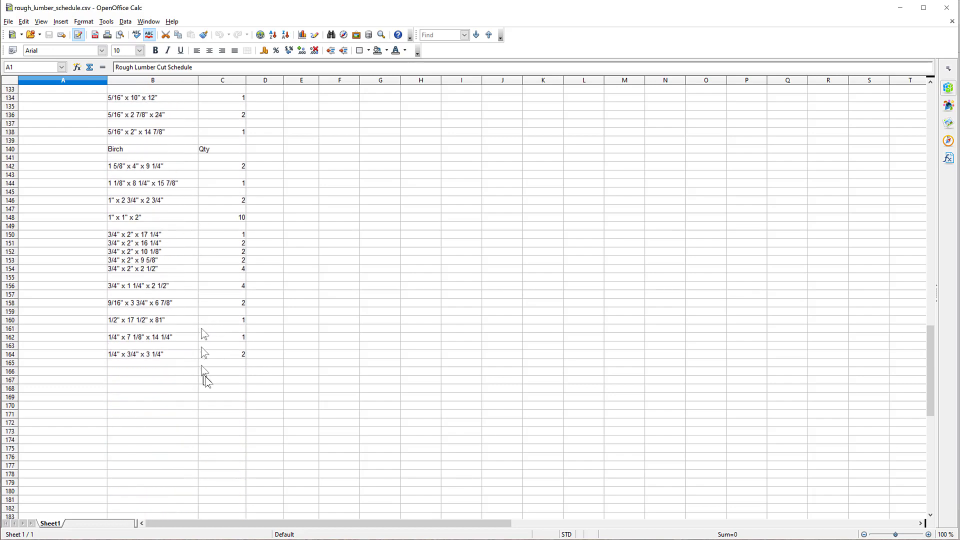
pyautogui.scroll(5, 200, 379)
pyautogui.scroll(20, 197, 381)
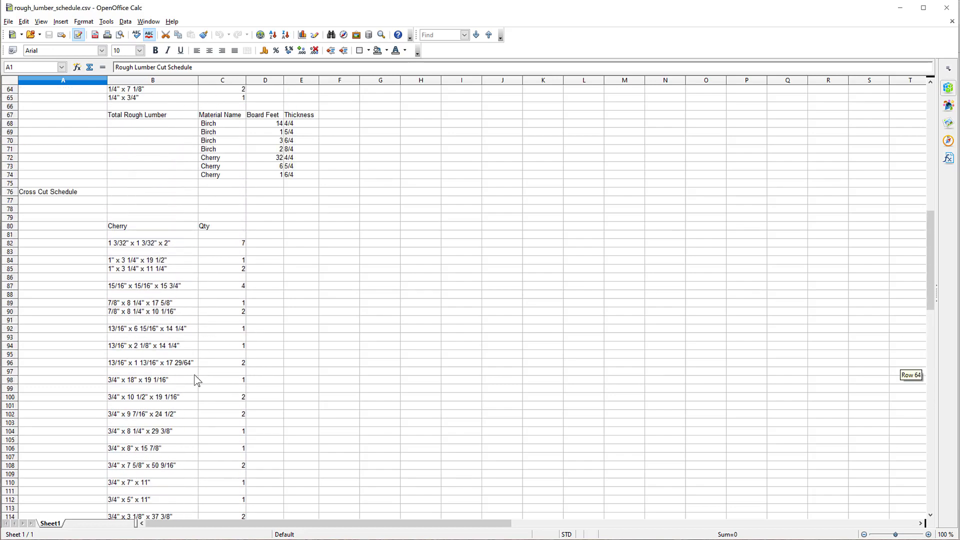
pyautogui.scroll(3, 197, 381)
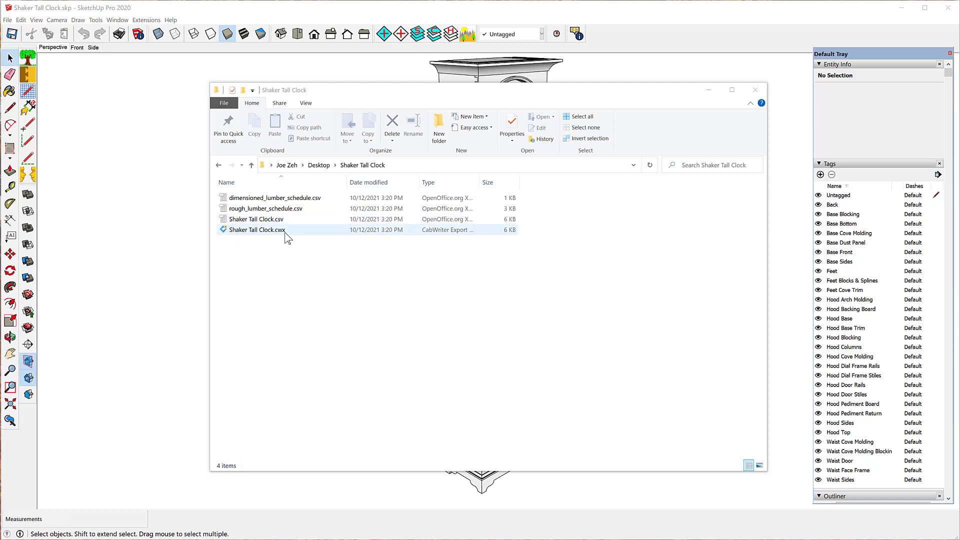
# Open Shaker Tall Clock.csv in OpenOffice Calc as comma-separated text and examine its full component list and columns.
pyautogui.click(269, 222)
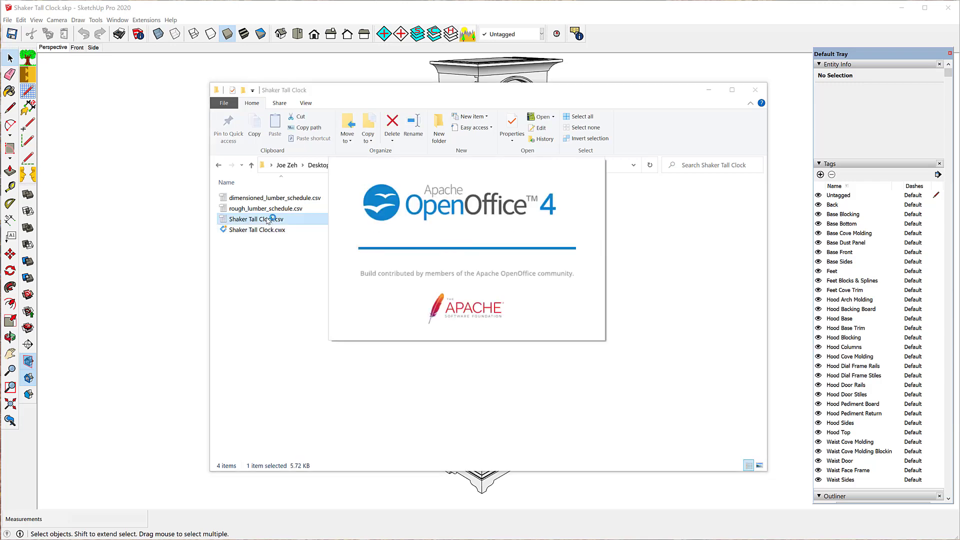
pyautogui.click(612, 123)
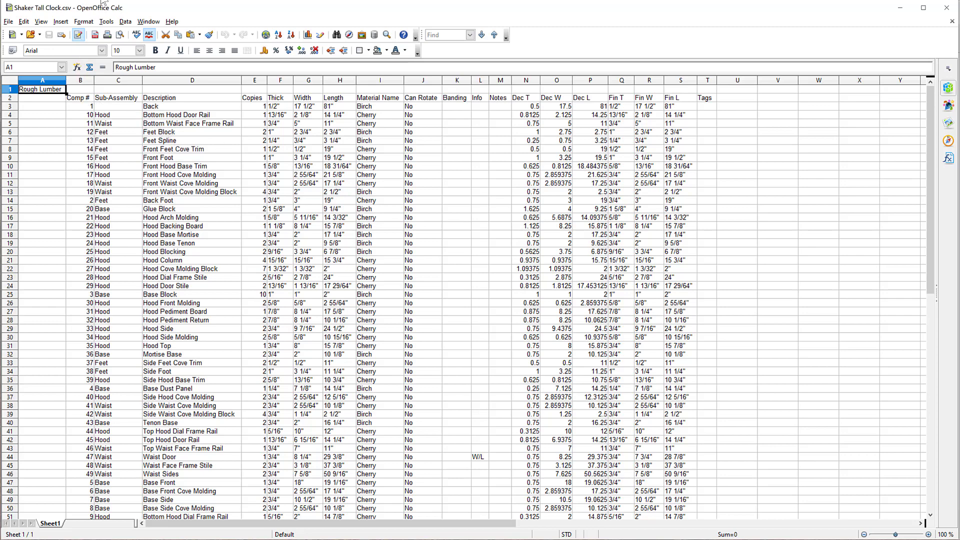
pyautogui.scroll(-4, 113, 228)
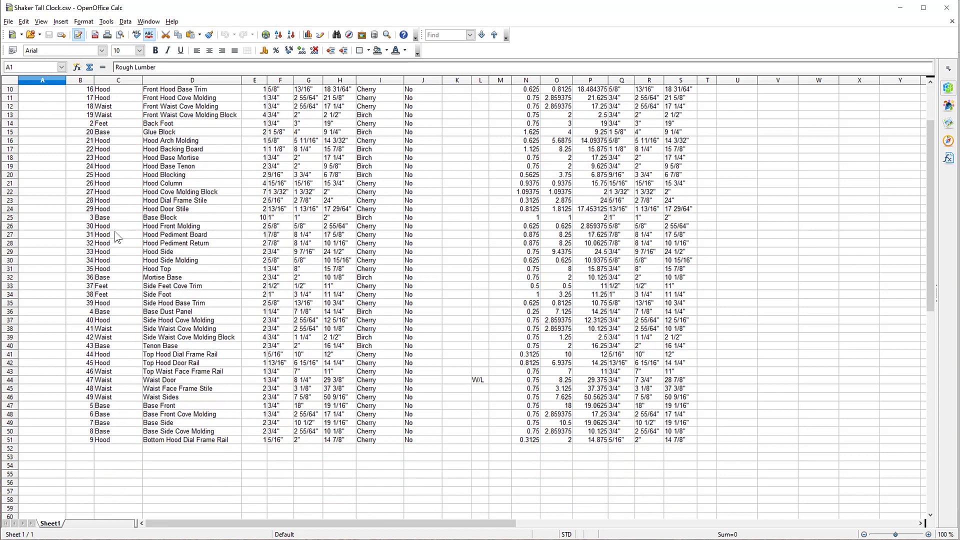
pyautogui.scroll(-20, 114, 232)
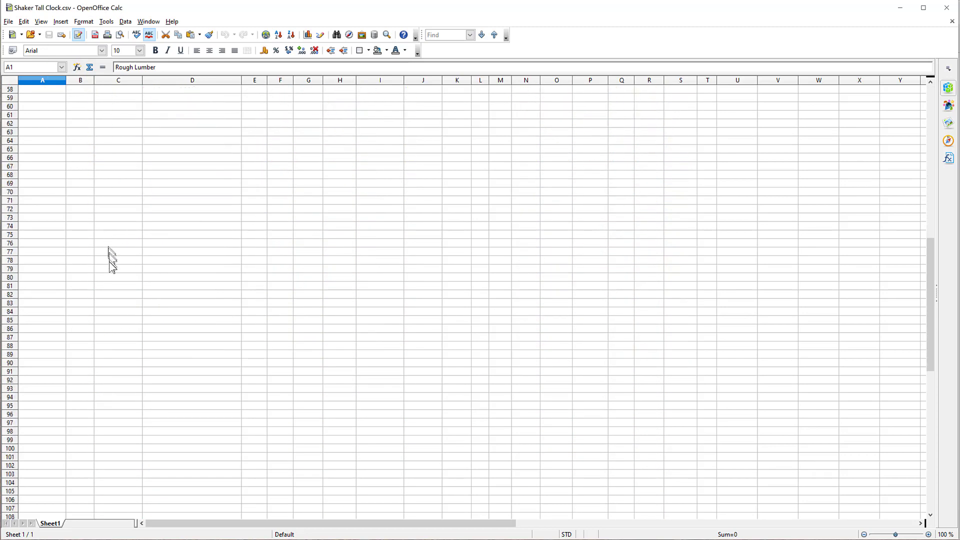
pyautogui.scroll(14, 88, 325)
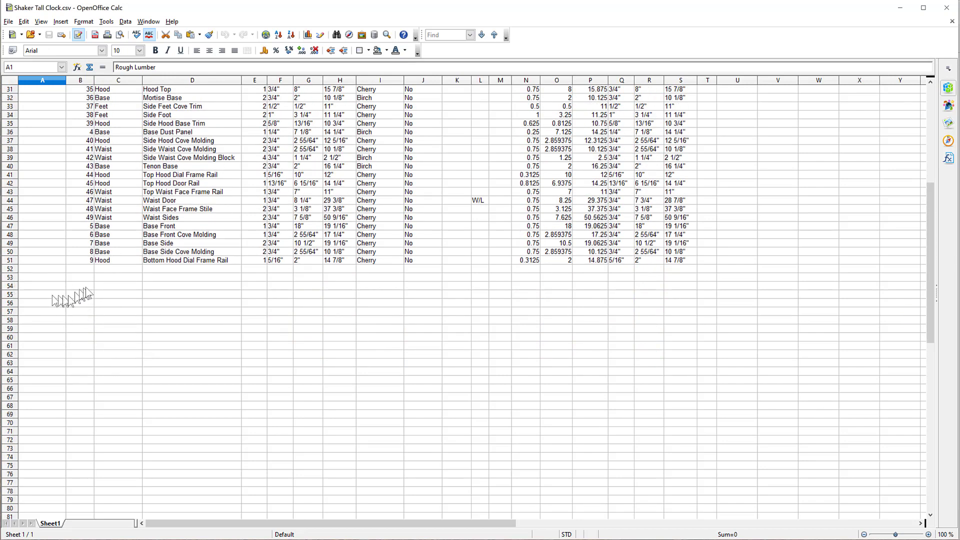
pyautogui.scroll(-4, 54, 325)
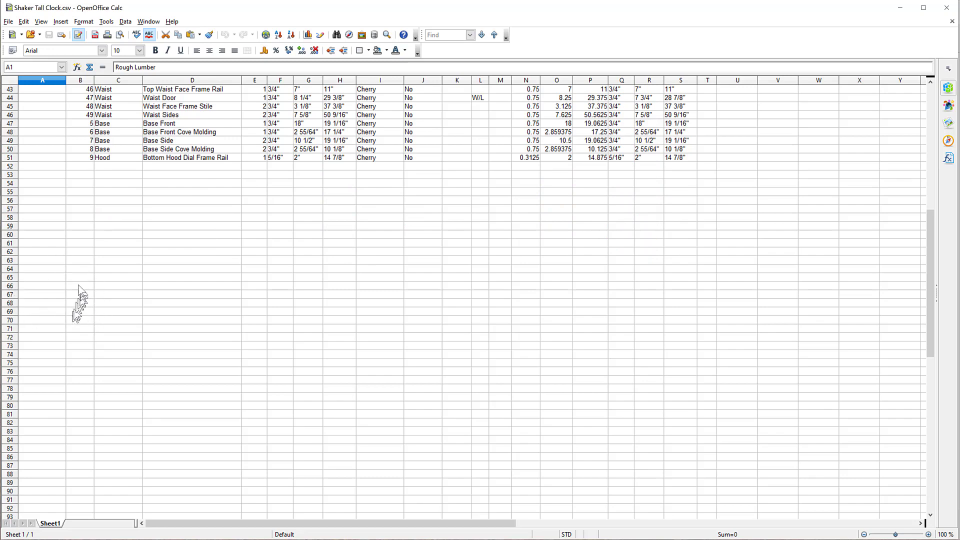
pyautogui.scroll(5, 296, 383)
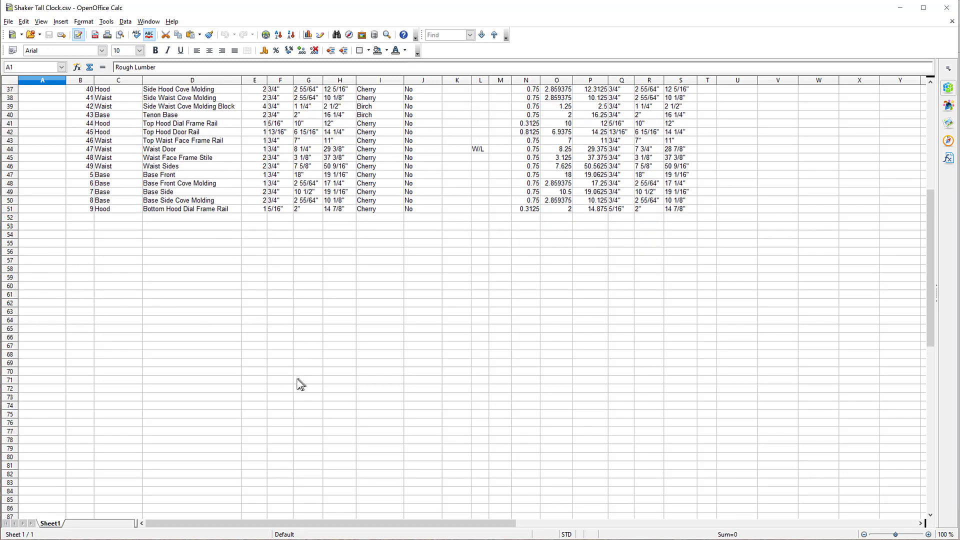
pyautogui.scroll(9, 295, 384)
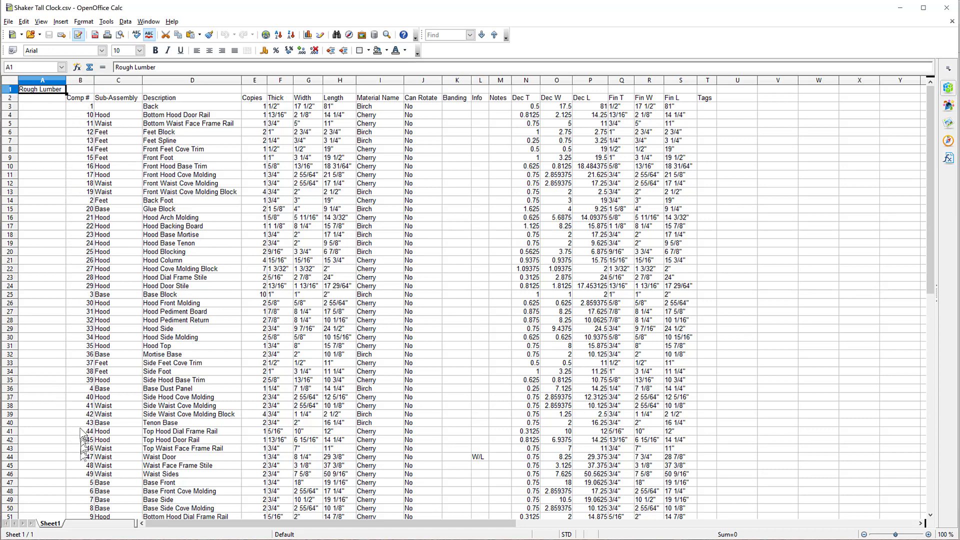
pyautogui.scroll(-1, 80, 432)
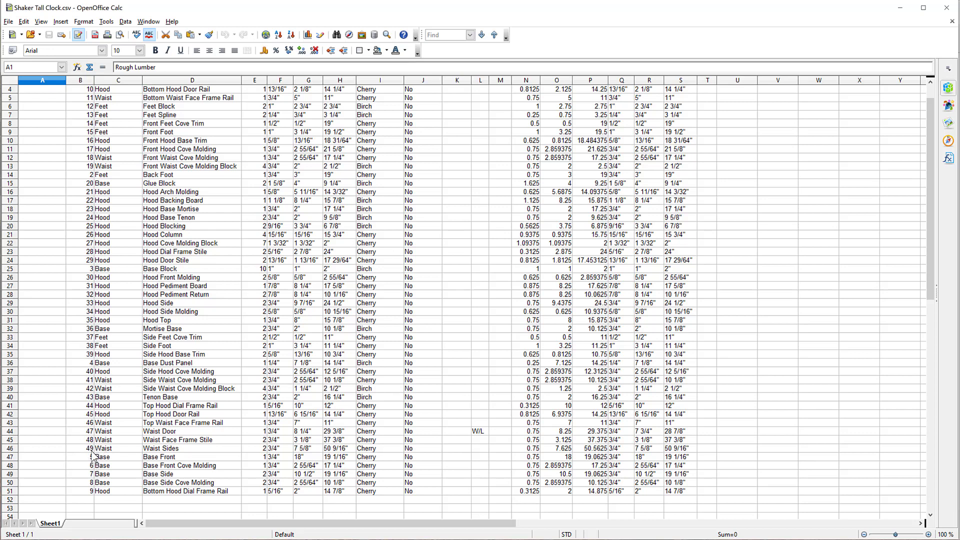
pyautogui.scroll(1, 89, 159)
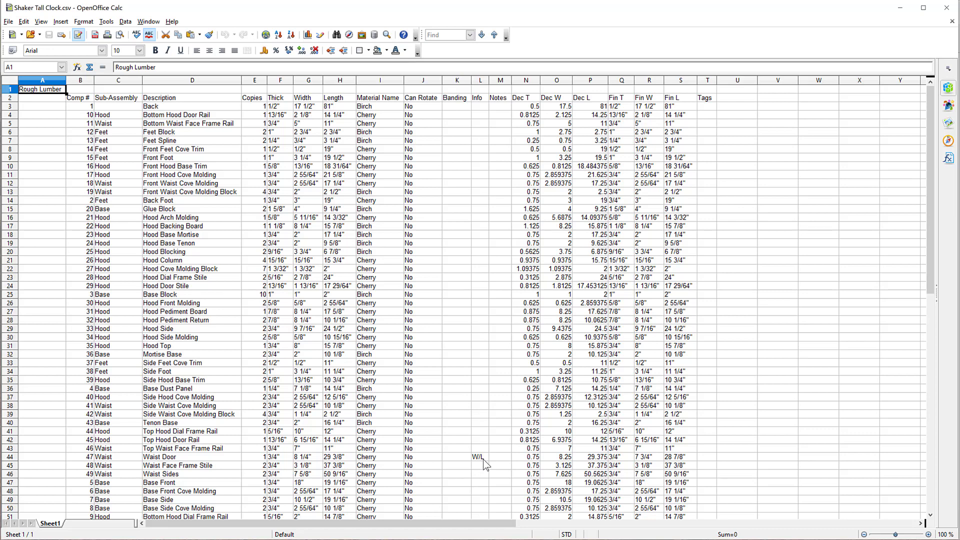
# Highlight the Waist Door row to examine its Info entry and finished dimensions, and close Shaker Tall Clock.csv.
pyautogui.click(456, 457)
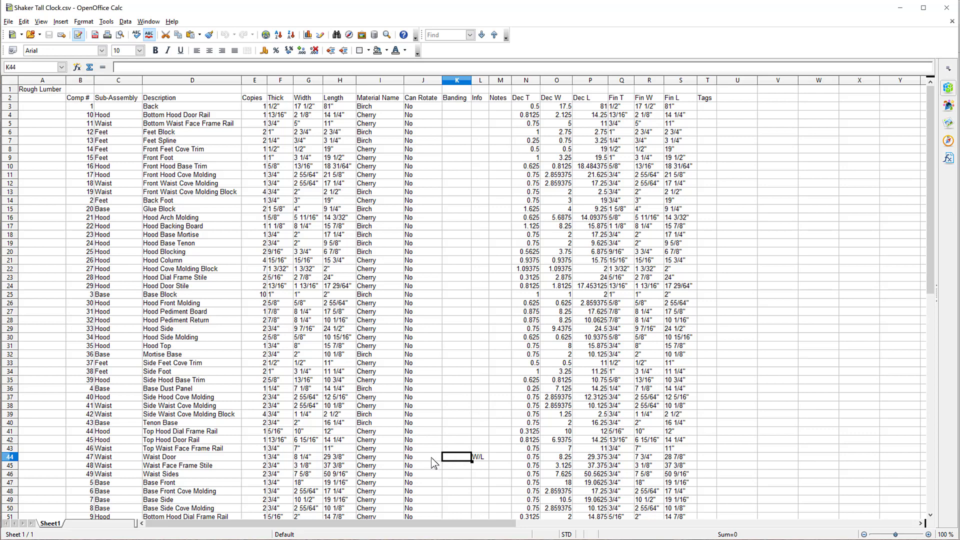
pyautogui.click(10, 456)
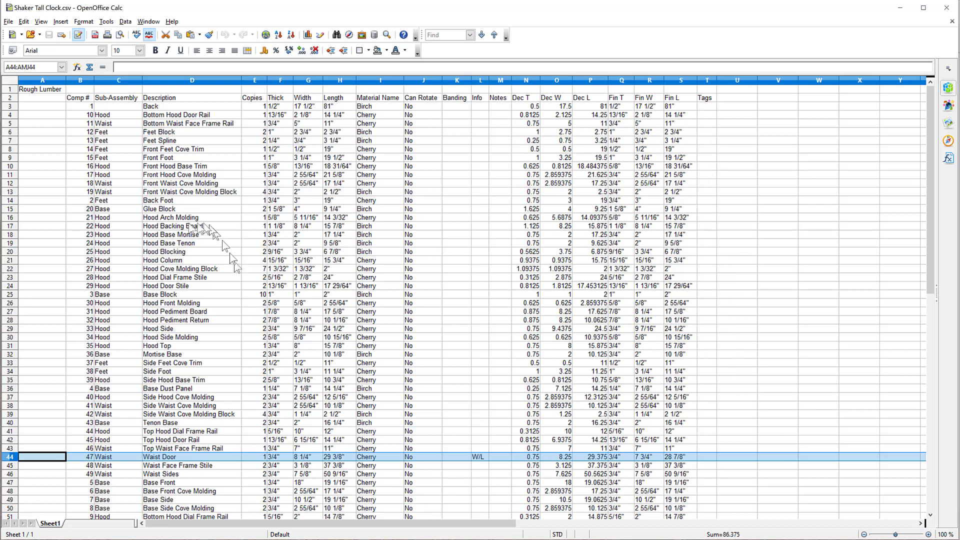
pyautogui.scroll(-2, 303, 225)
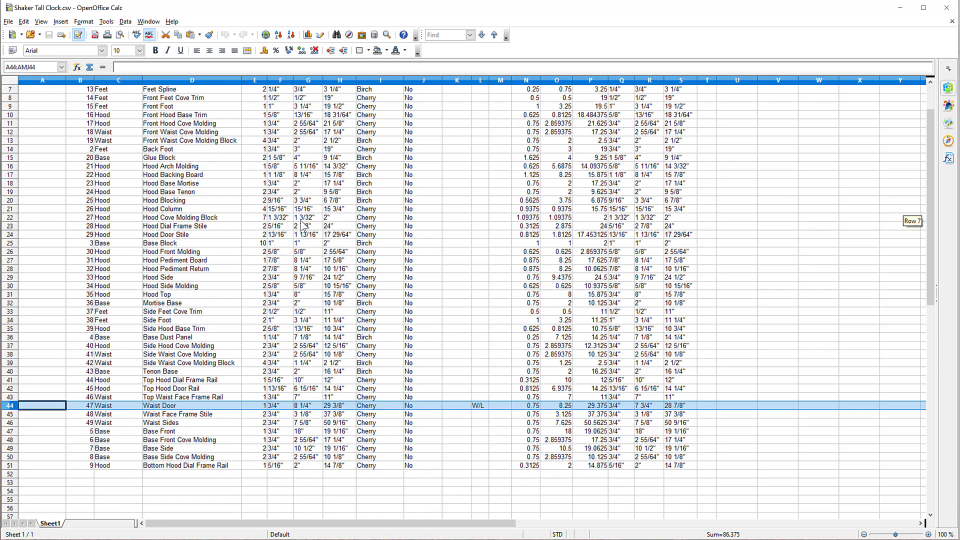
pyautogui.scroll(2, 303, 225)
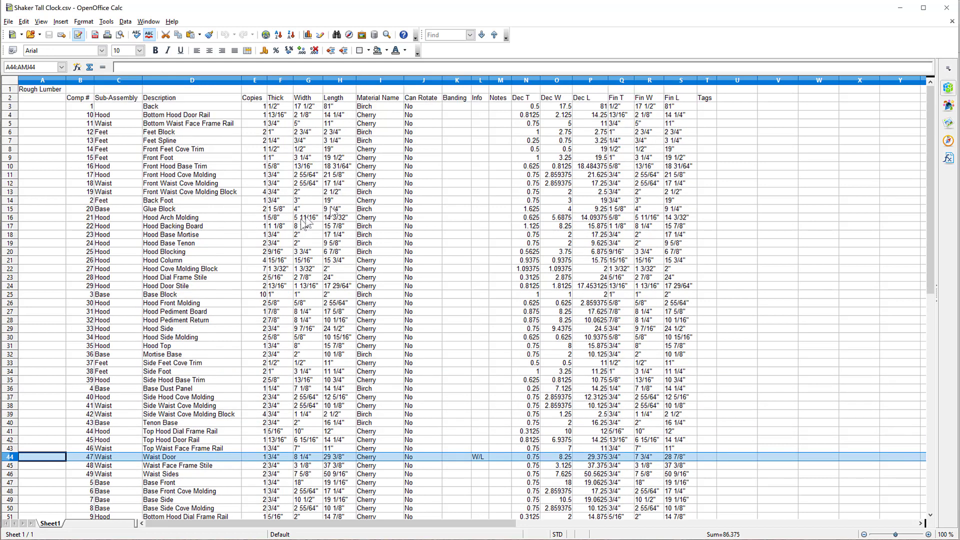
pyautogui.click(949, 8)
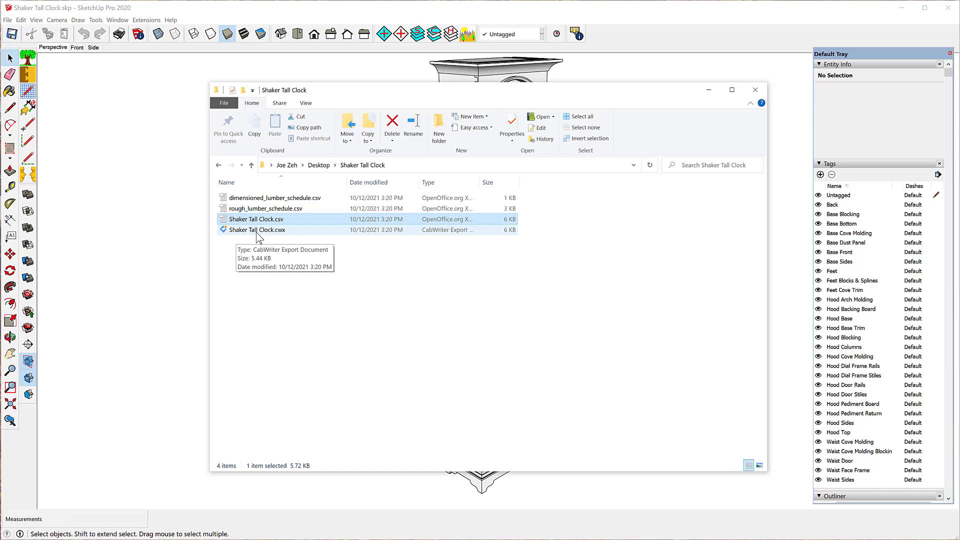
# Open Shaker Tall Clock.cwx in CutList Plus fx and sort the parts list by part number.
pyautogui.doubleClick(257, 232)
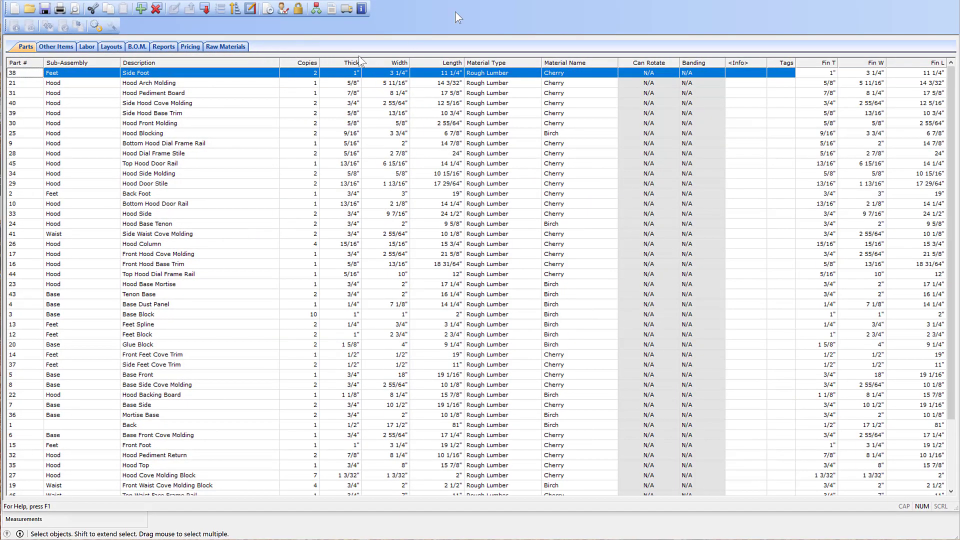
pyautogui.moveTo(446, 0)
pyautogui.mouseDown()
pyautogui.moveTo(468, 2)
pyautogui.moveTo(454, 10)
pyautogui.mouseUp()
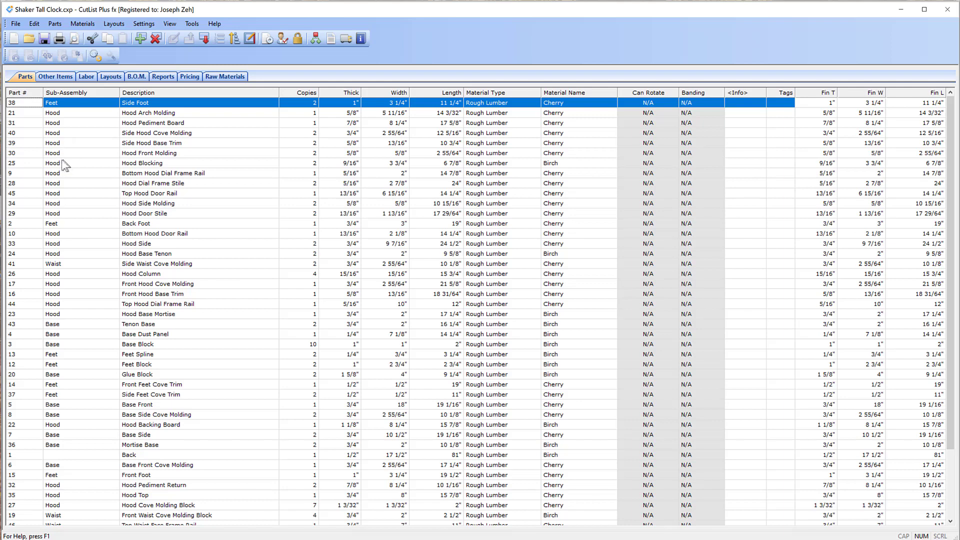
pyautogui.click(18, 93)
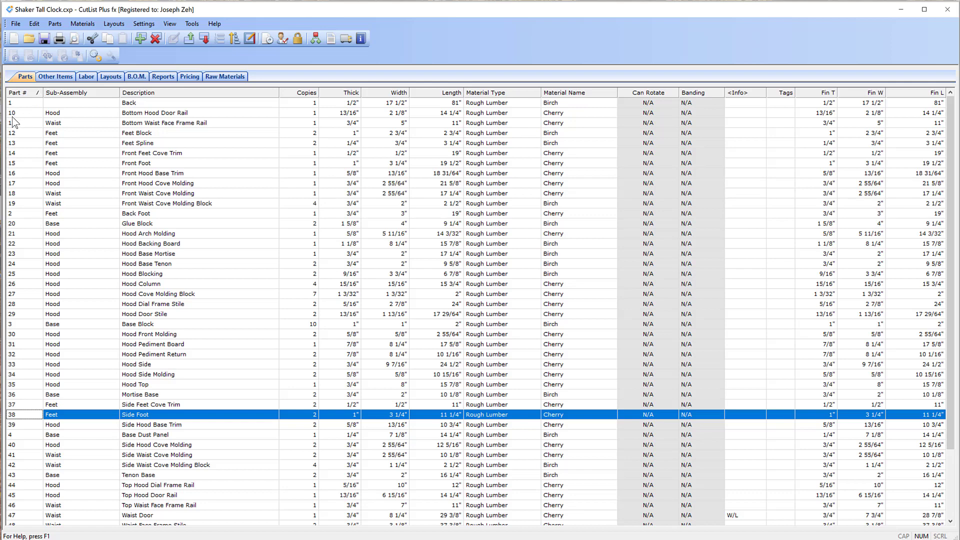
# Sort the parts list by sub-assembly, by material type and finally by material name.
pyautogui.click(76, 93)
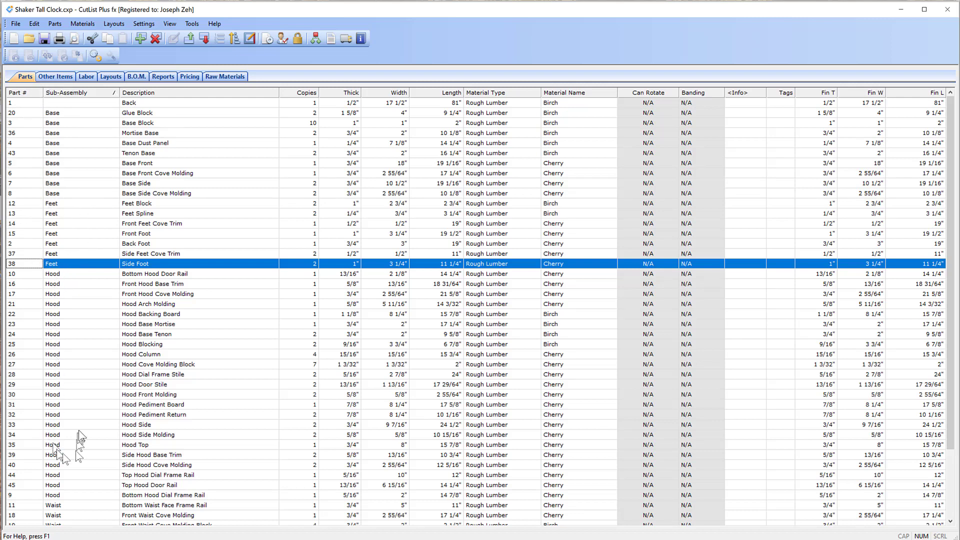
pyautogui.scroll(-3, 80, 445)
pyautogui.click(486, 94)
pyautogui.click(581, 94)
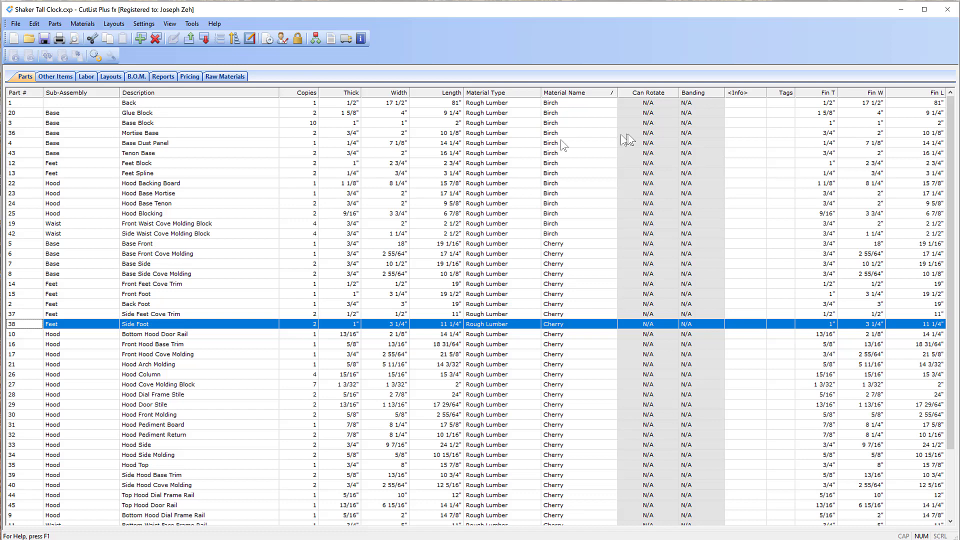
# Close CutList Plus fx without saving Shaker Tall Clock.cxp, and close the Shaker Tall Clock folder window to return to SketchUp.
pyautogui.click(946, 10)
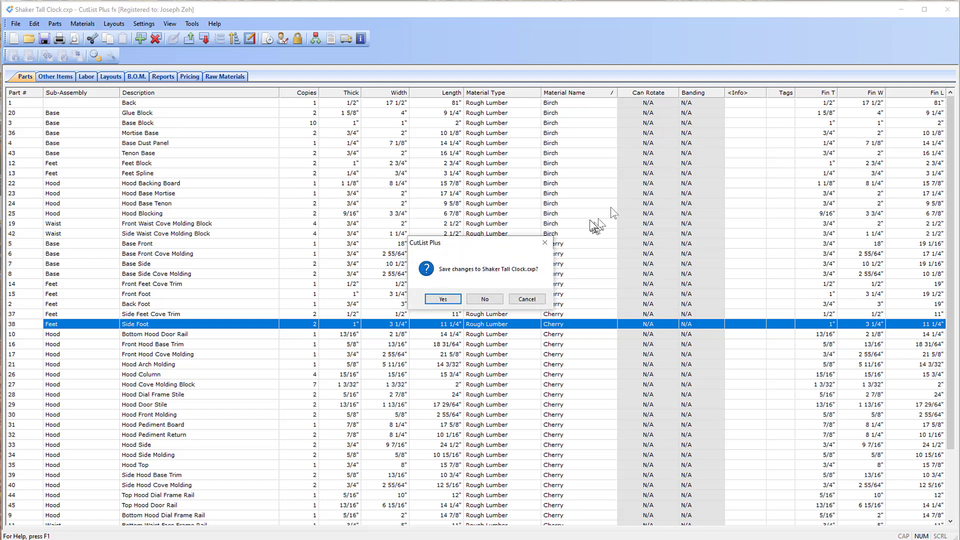
pyautogui.click(485, 298)
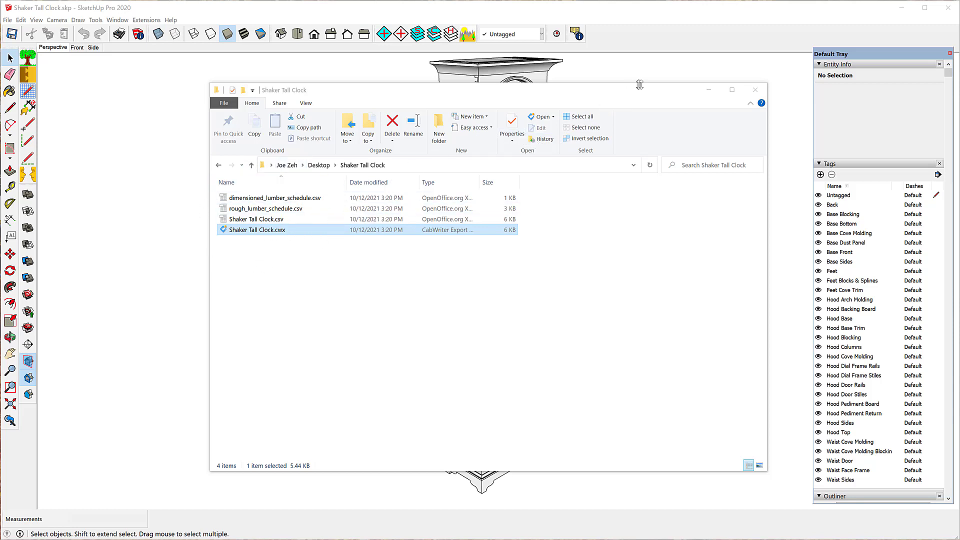
pyautogui.click(755, 90)
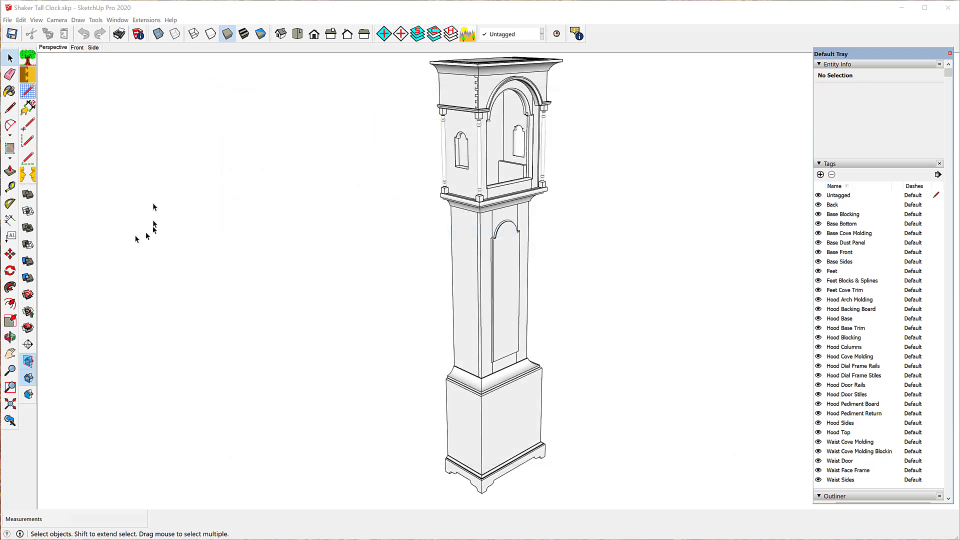
# Generate the CutList Bridge LX Rough Lumber Cut List for the clock model and look over its component rows.
pyautogui.click(7, 20)
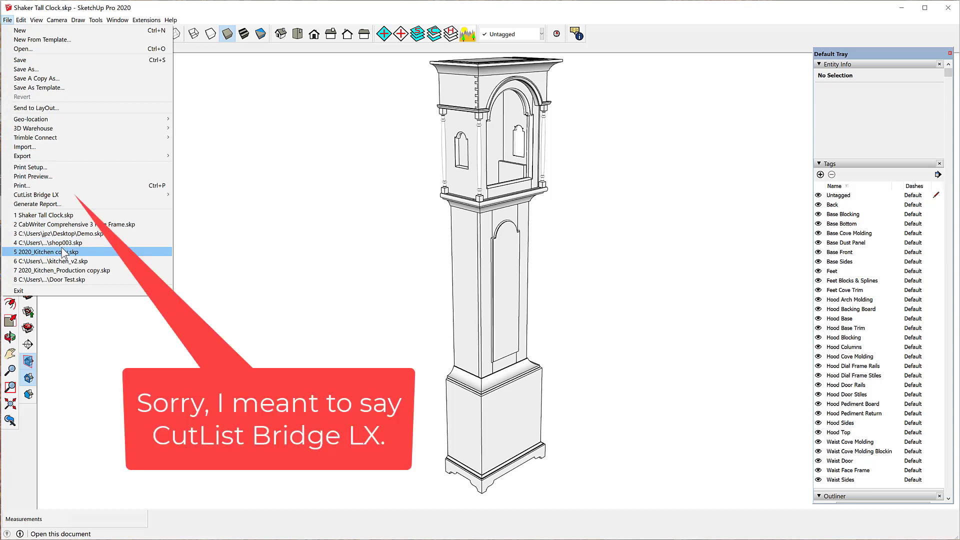
pyautogui.moveTo(75, 199)
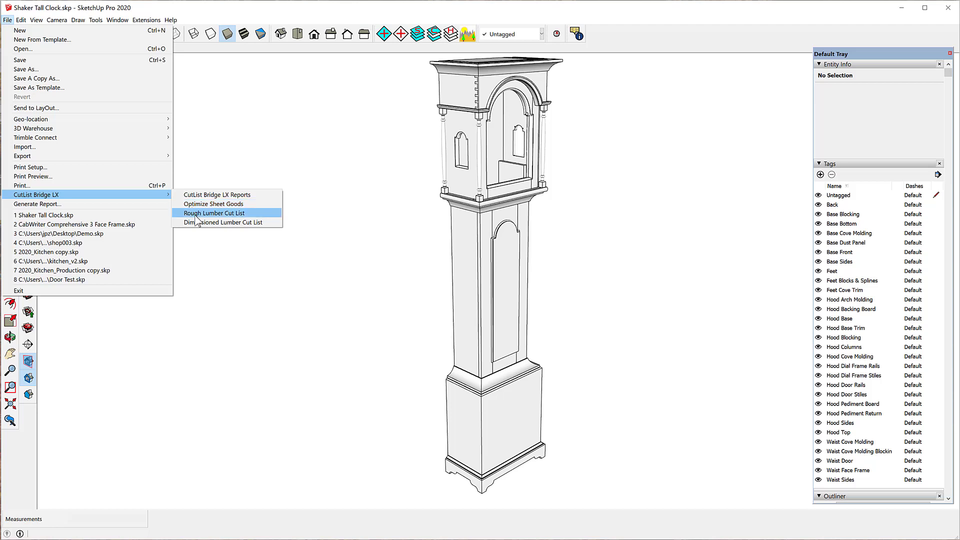
pyautogui.click(196, 214)
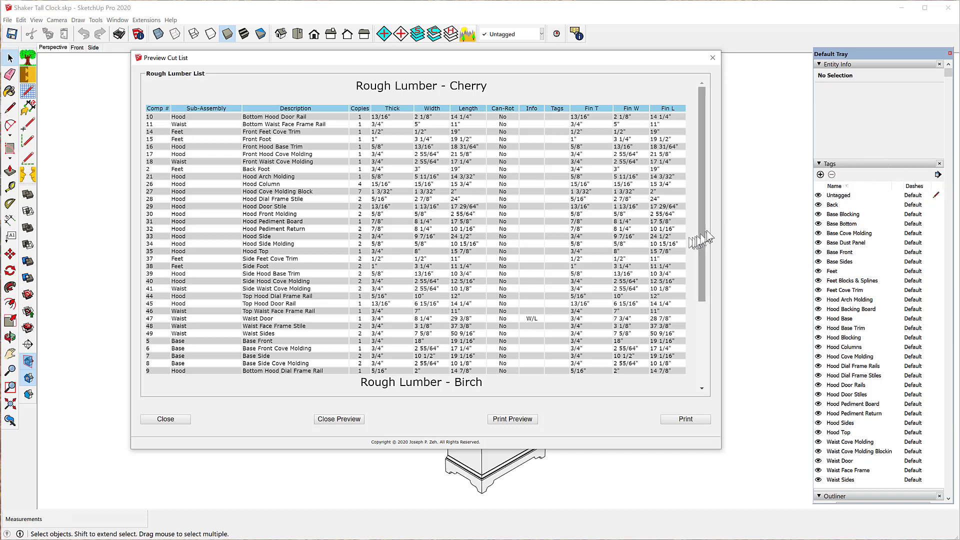
pyautogui.moveTo(702, 230); pyautogui.dragTo(732, 188)
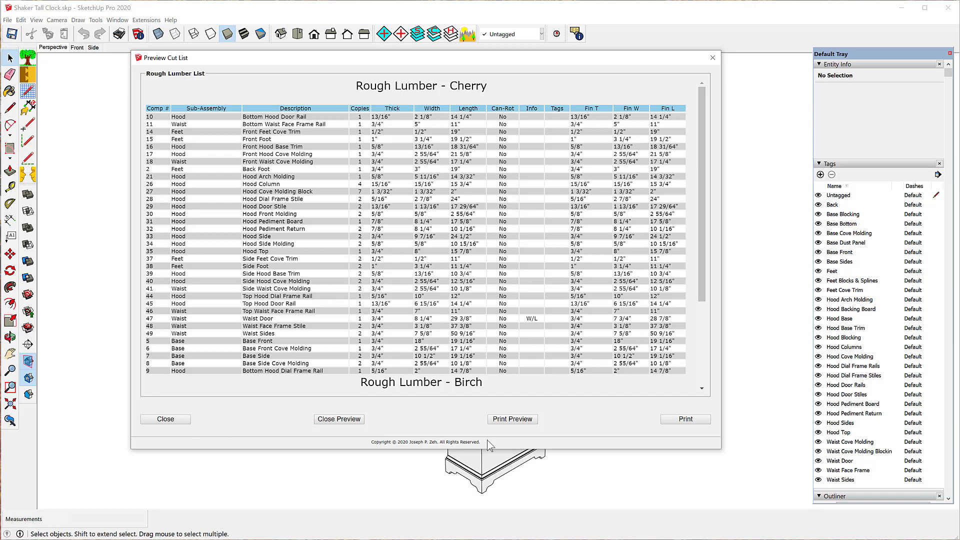
# Open the rough lumber list's print preview and move the preview window clear of the cut list's print control.
pyautogui.click(511, 420)
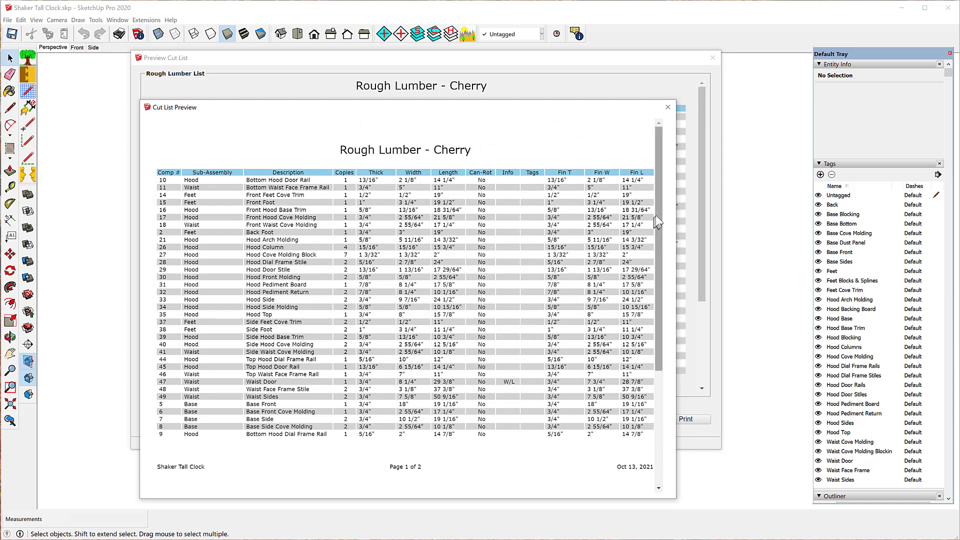
pyautogui.moveTo(656, 222); pyautogui.dragTo(670, 132)
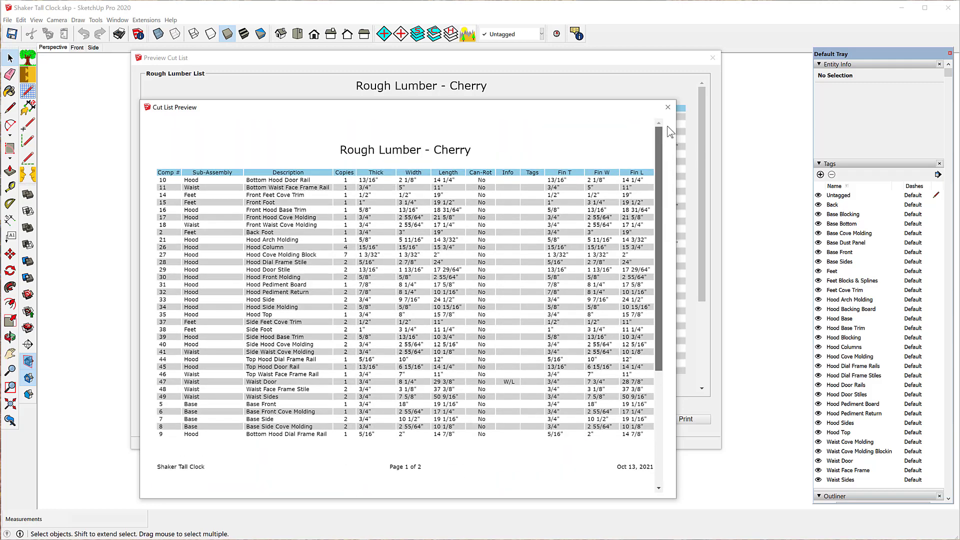
pyautogui.moveTo(586, 107); pyautogui.dragTo(462, 71)
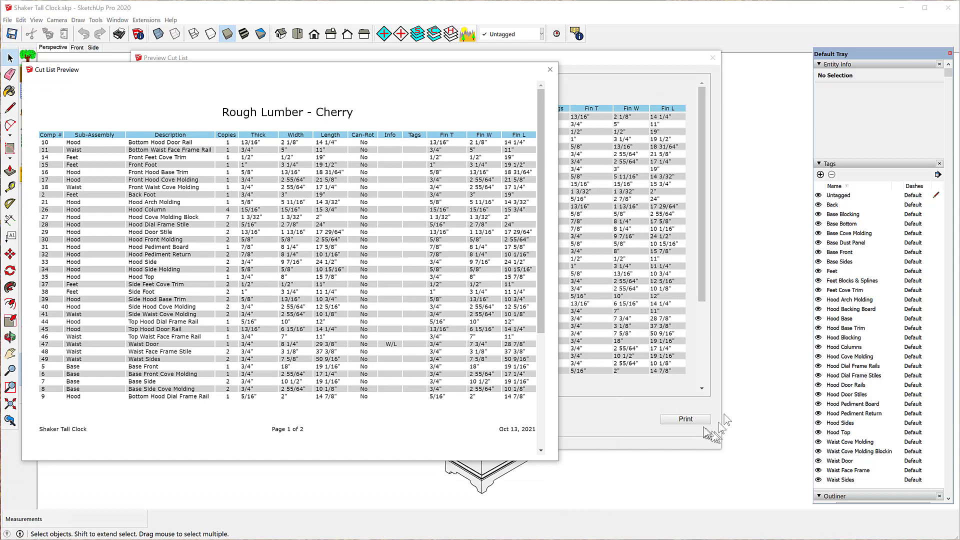
# Select Microsoft Print to PDF as the printer for the rough lumber list, and dismiss the print setup without printing.
pyautogui.click(685, 420)
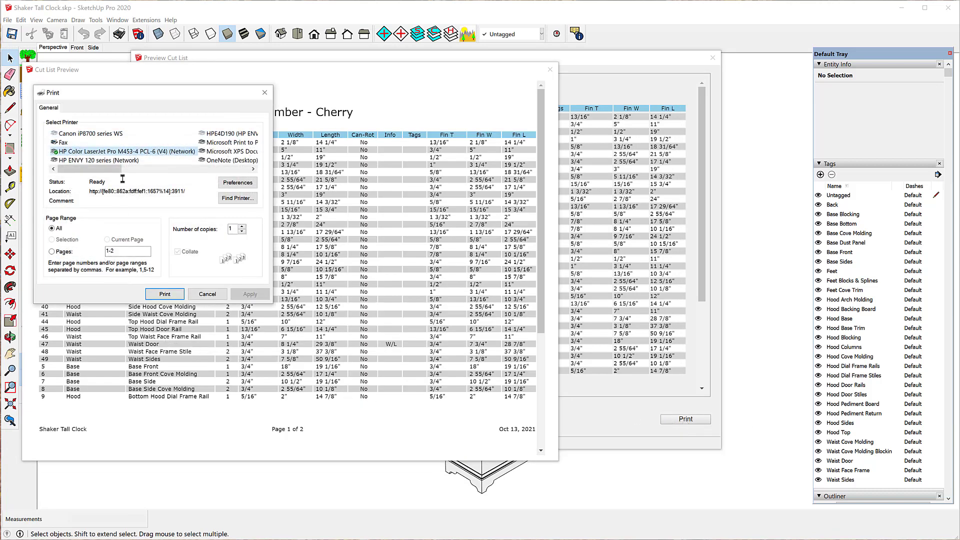
pyautogui.click(143, 170)
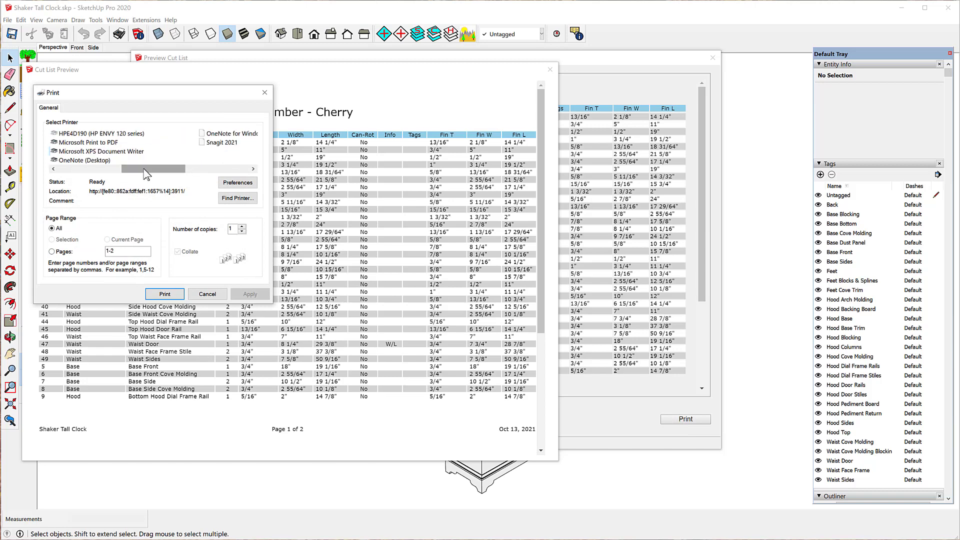
pyautogui.click(113, 144)
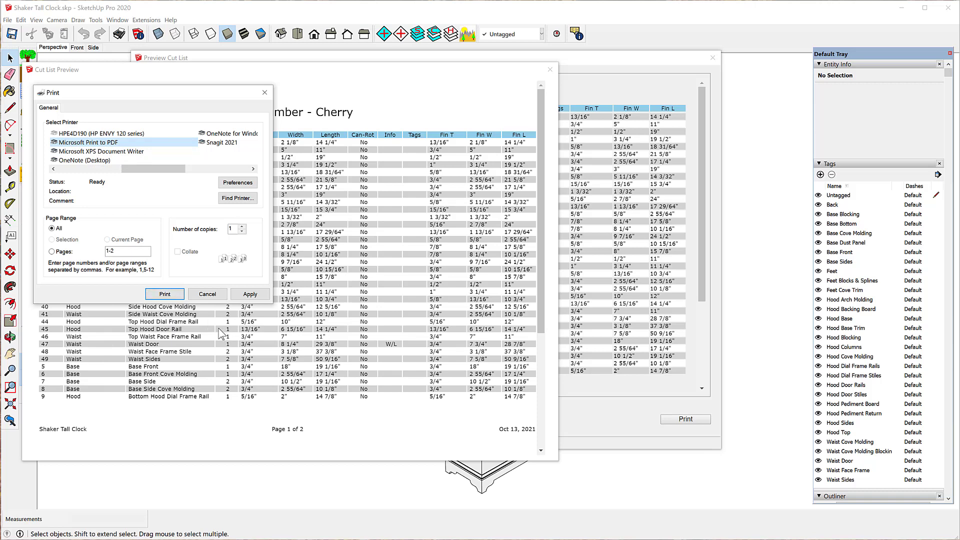
pyautogui.click(264, 92)
# Close the rough lumber cut list and its print preview window.
pyautogui.click(447, 55)
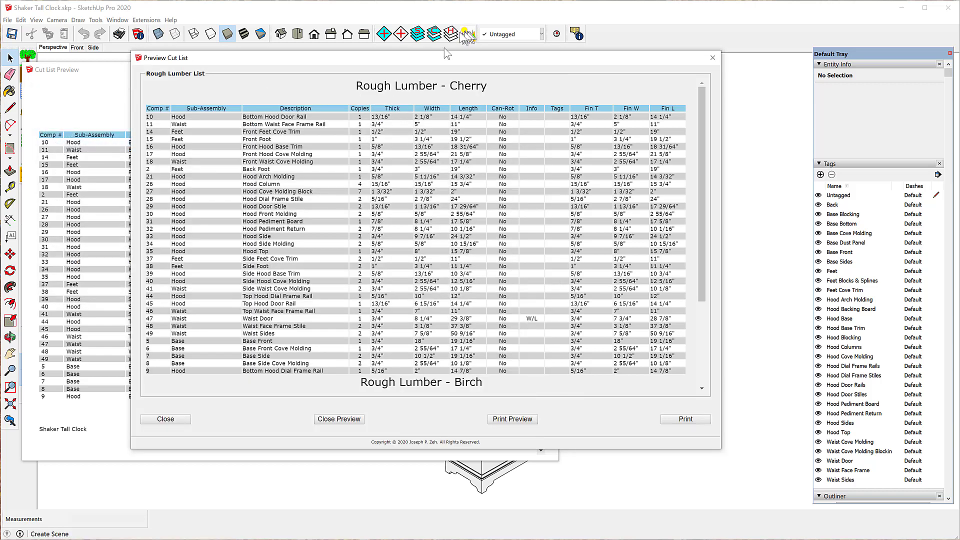
pyautogui.click(712, 58)
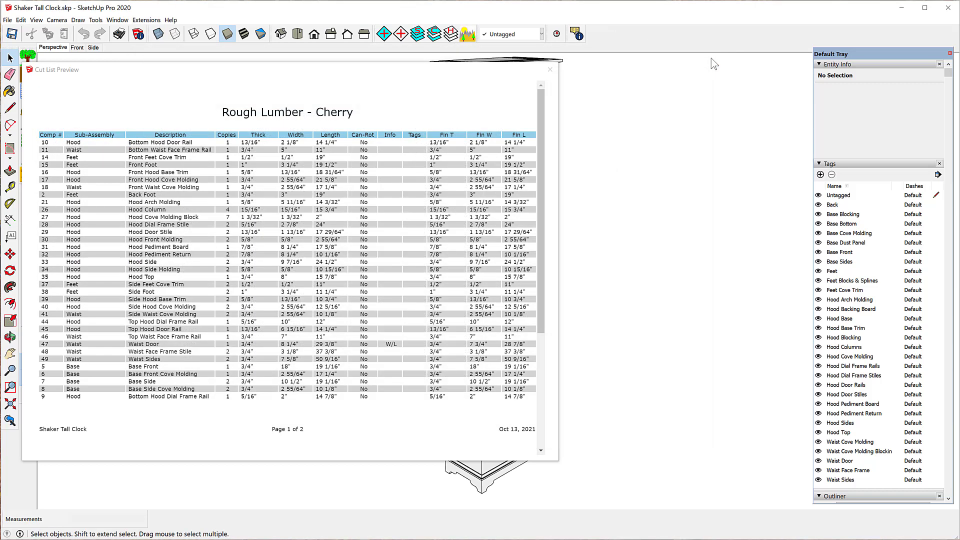
pyautogui.click(550, 70)
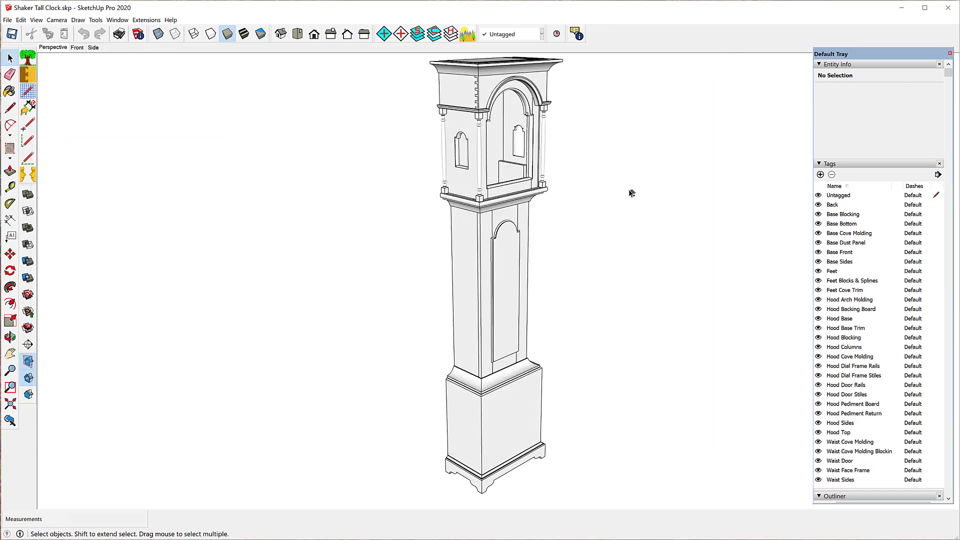
pyautogui.click(8, 20)
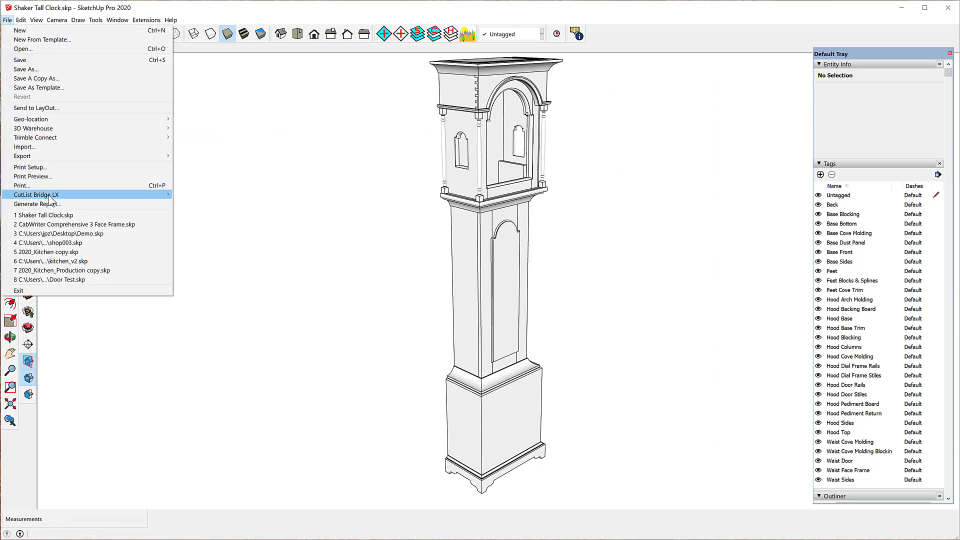
pyautogui.moveTo(50, 195)
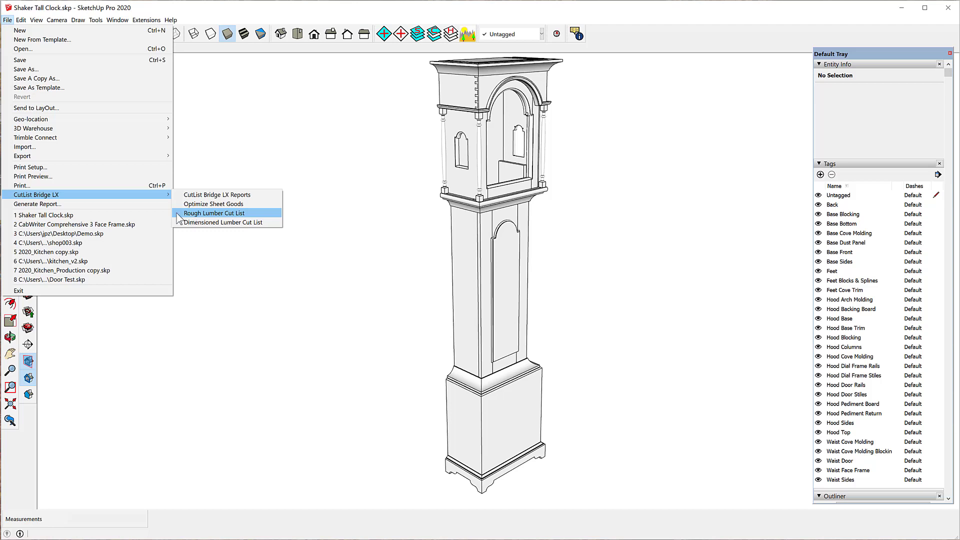
pyautogui.click(322, 148)
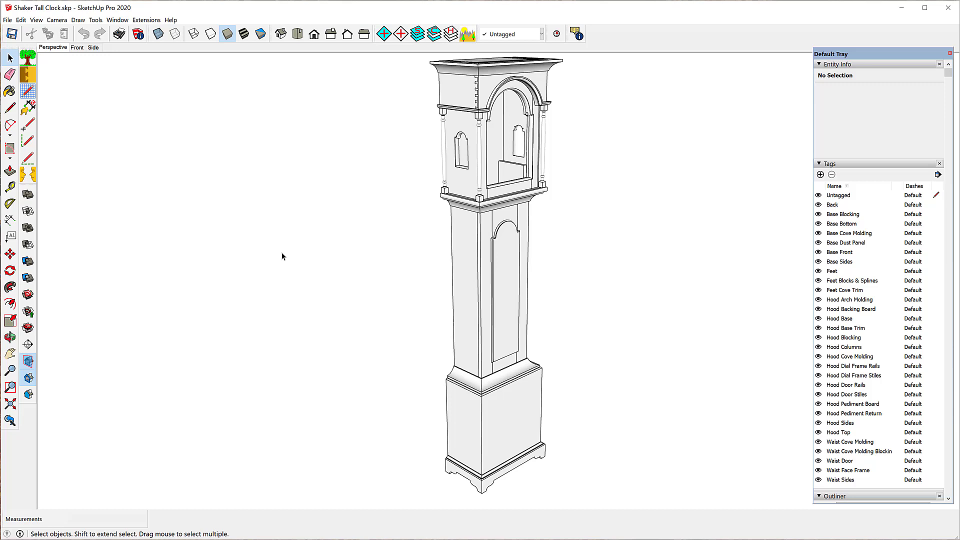
# Open Extended Entity Info, examine its export formatting and setup options, and return to the component attributes.
pyautogui.click(121, 20)
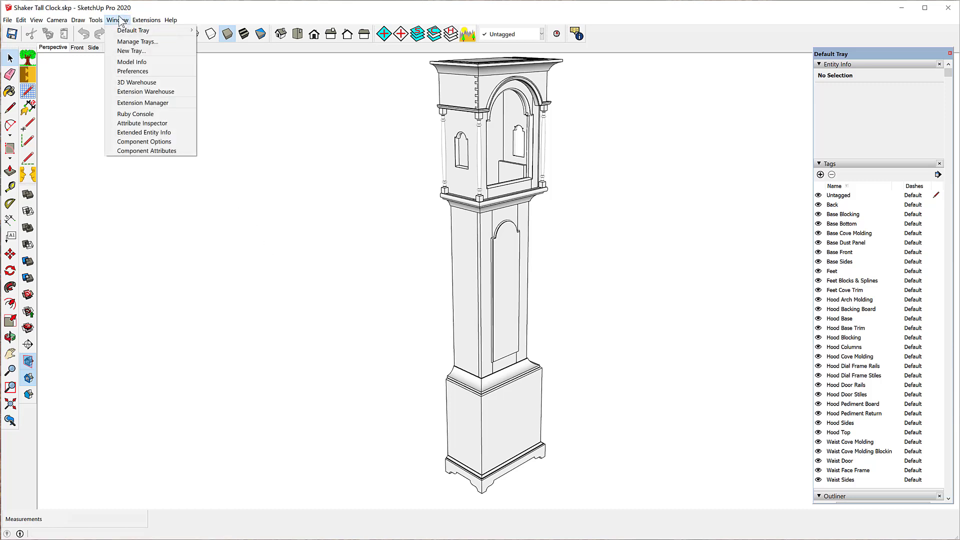
pyautogui.click(129, 133)
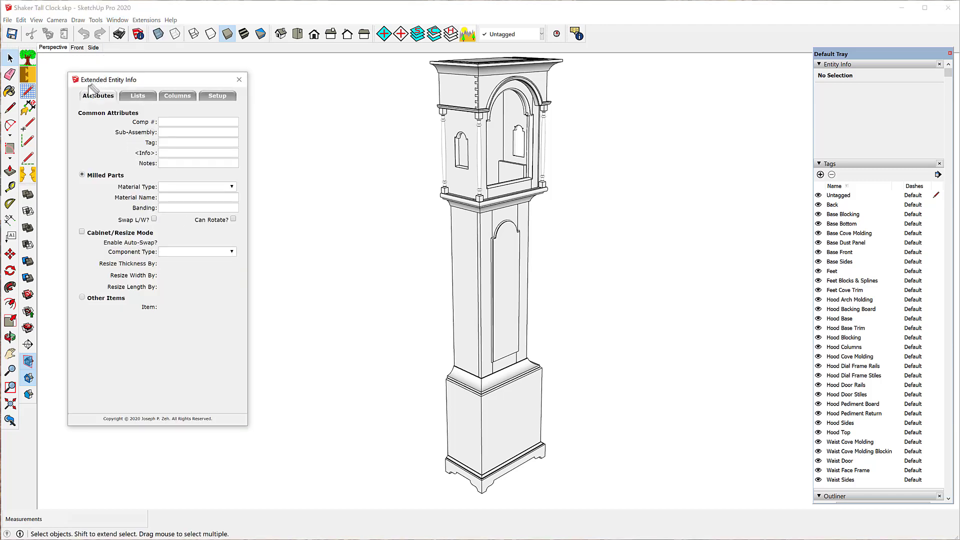
pyautogui.click(218, 97)
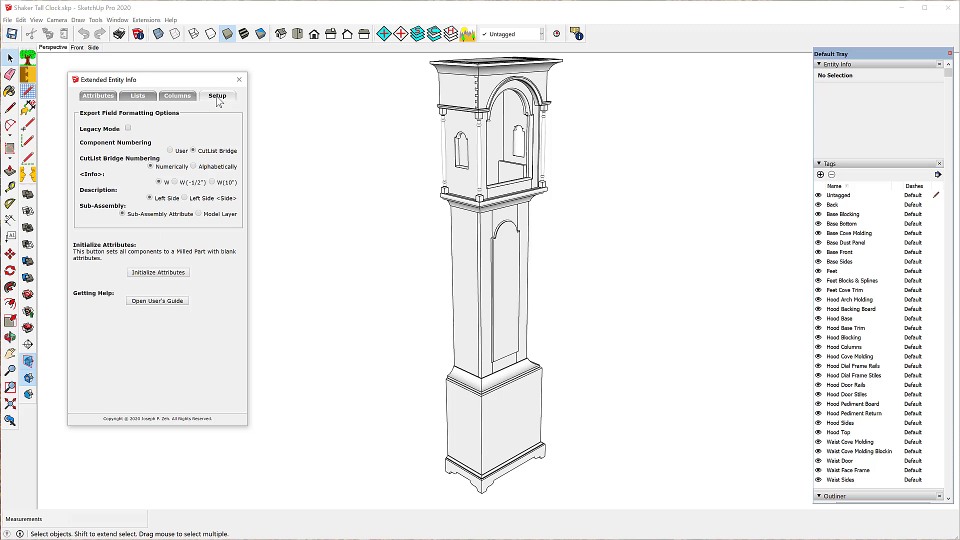
pyautogui.click(111, 97)
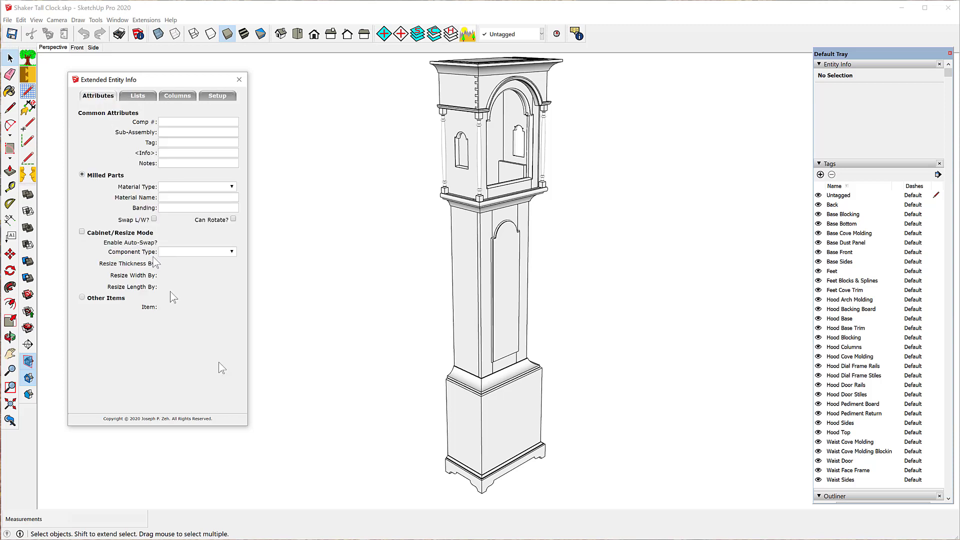